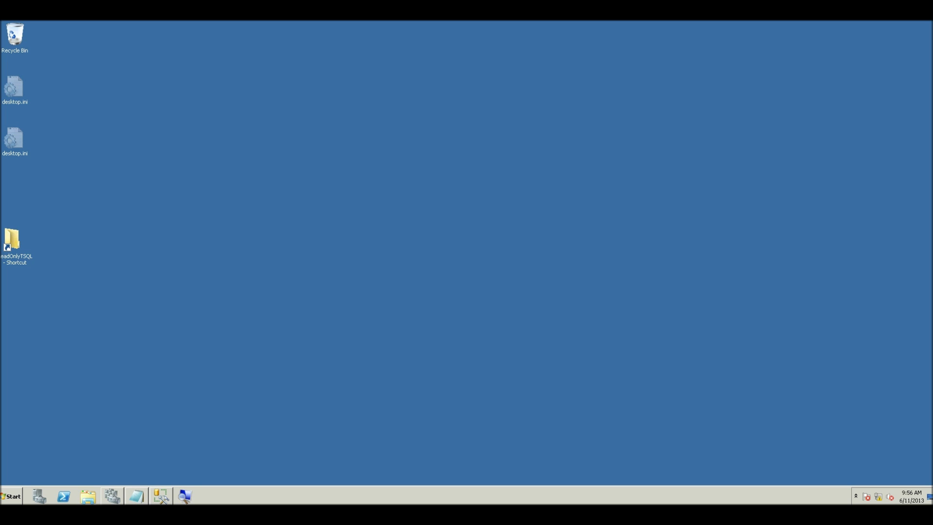
Switch to Failover Cluster Manager and examine the AGAutoFailover, AGPrimary and AGReadOnly nodes of the AGCluster.contoso.com cluster
click(112, 496)
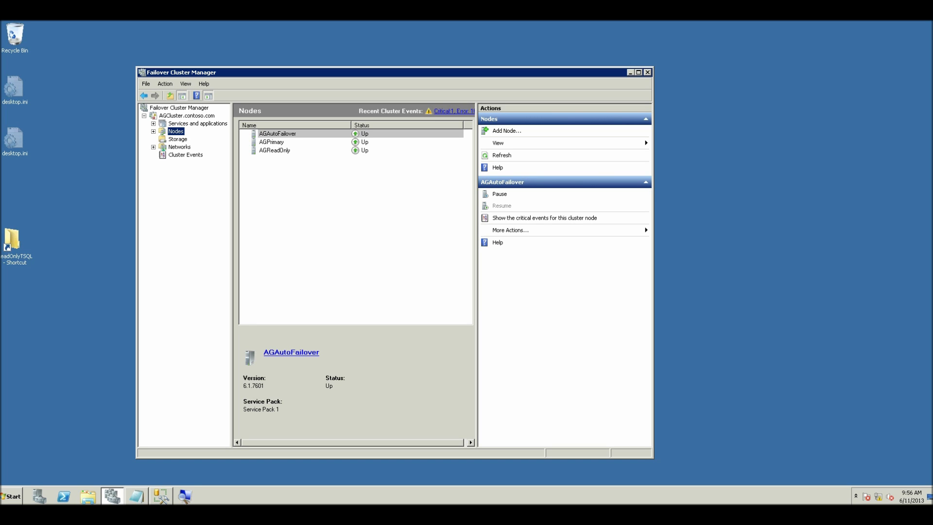
click(271, 142)
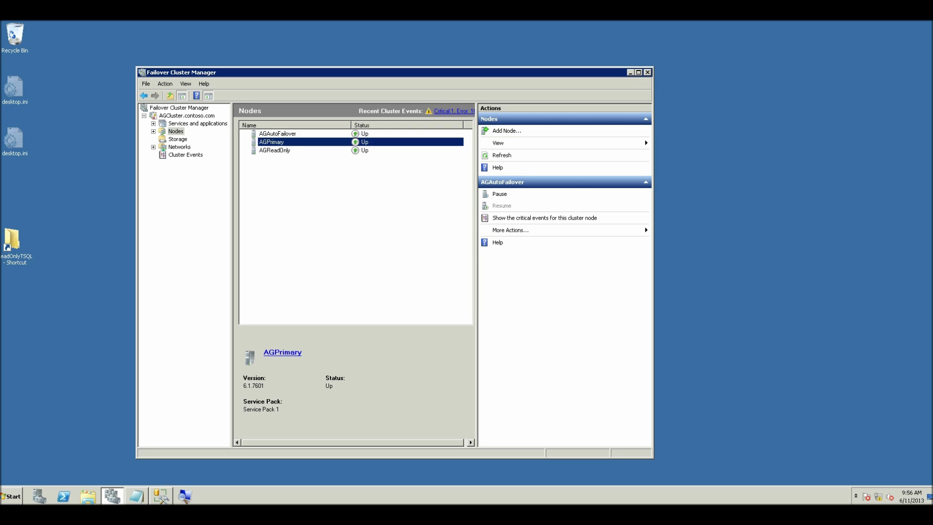
click(277, 133)
click(271, 142)
click(275, 150)
click(271, 142)
click(277, 133)
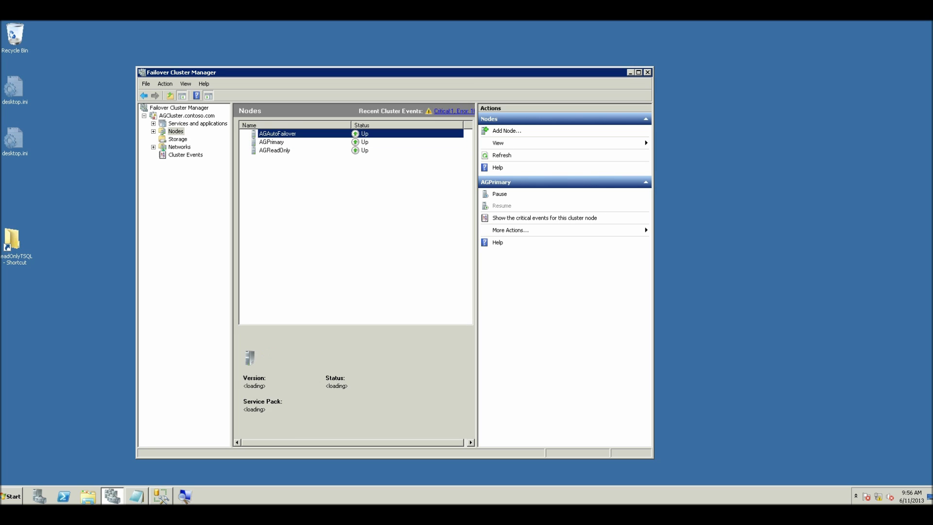
click(271, 142)
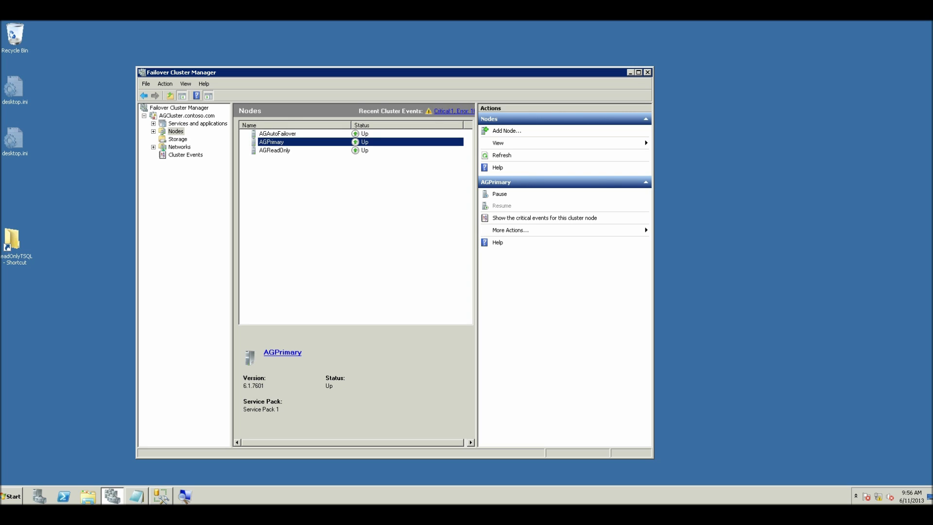
click(277, 134)
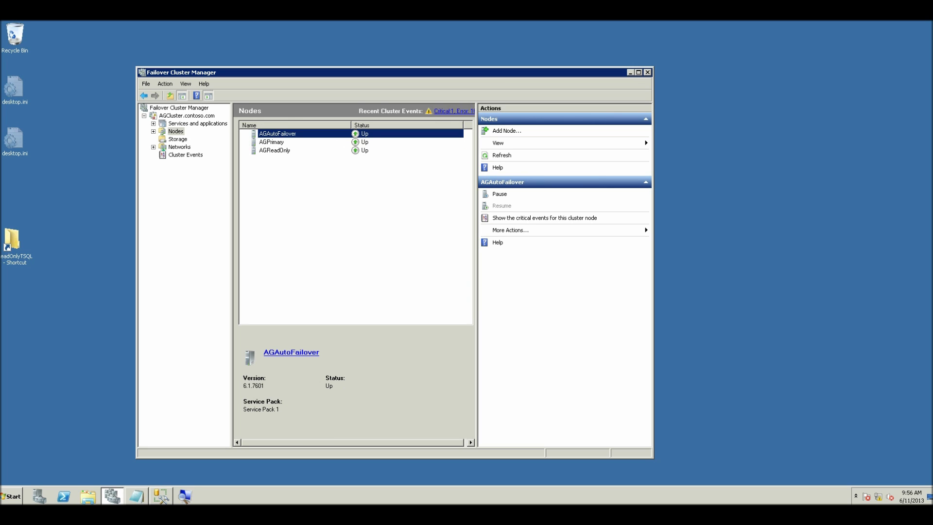
click(271, 142)
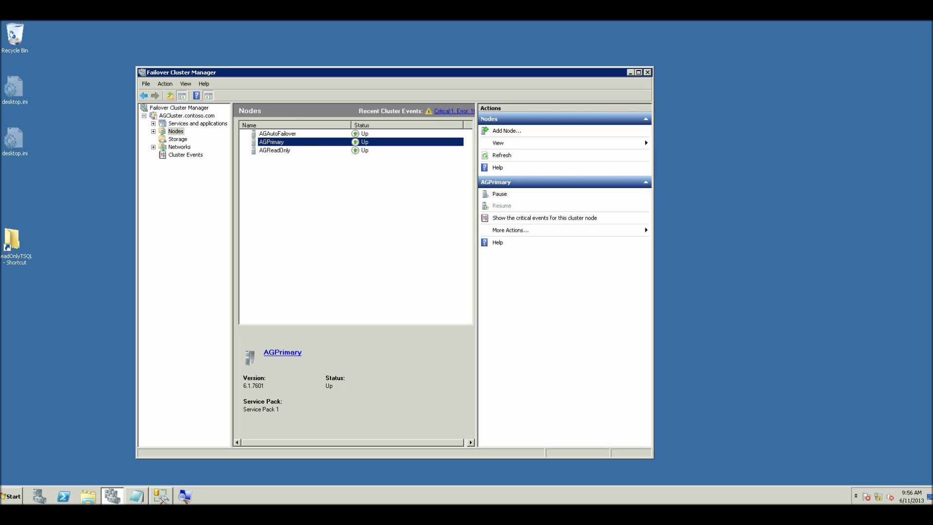
click(274, 151)
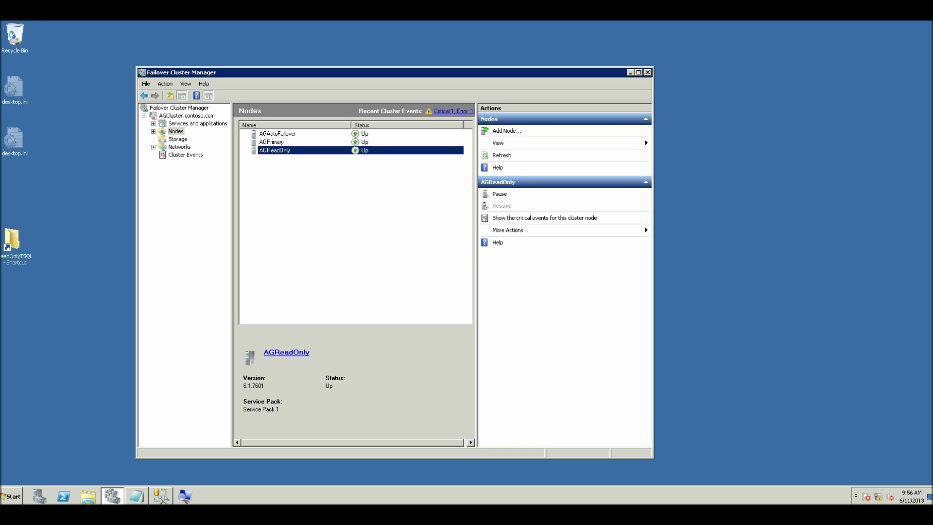
click(277, 133)
click(271, 141)
click(274, 150)
click(277, 133)
click(272, 142)
click(274, 150)
Review the SLGAG clustered service's summary, server name and availability group resource, and minimize Failover Cluster Manager
click(154, 124)
click(197, 123)
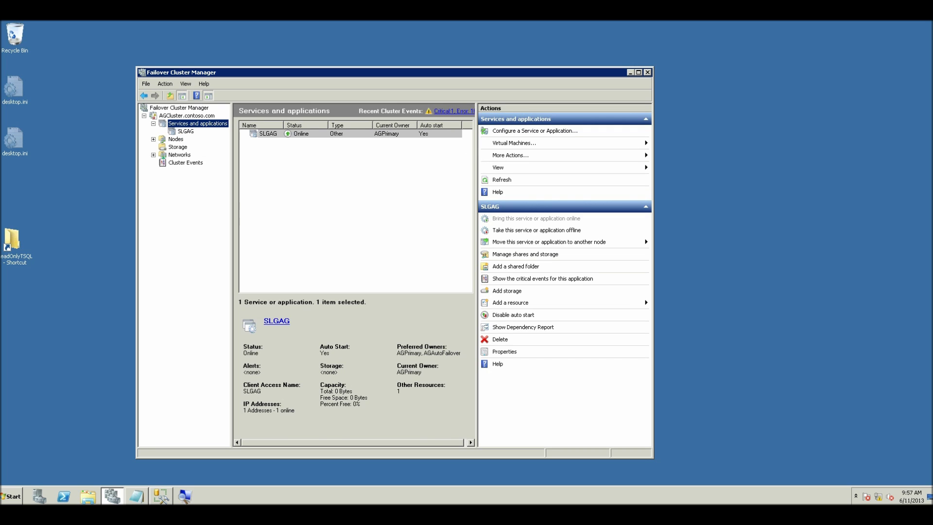
click(186, 131)
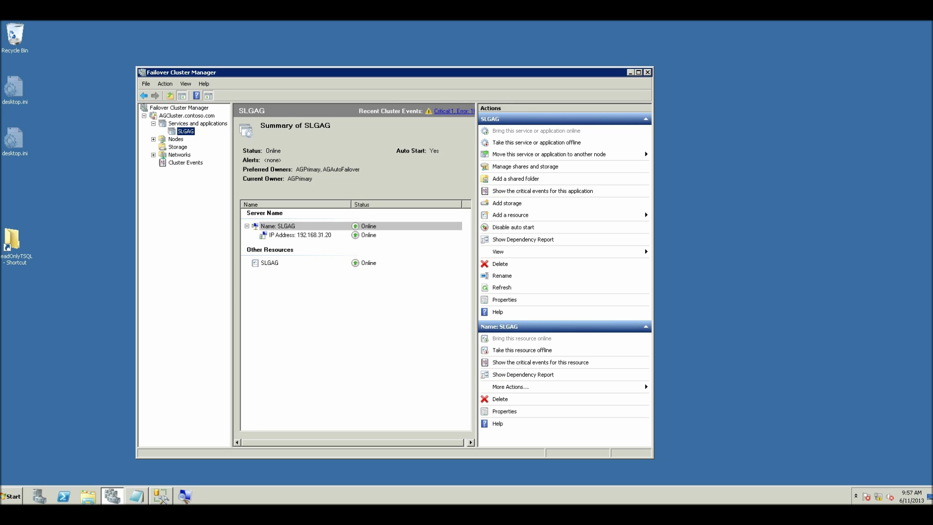
click(277, 226)
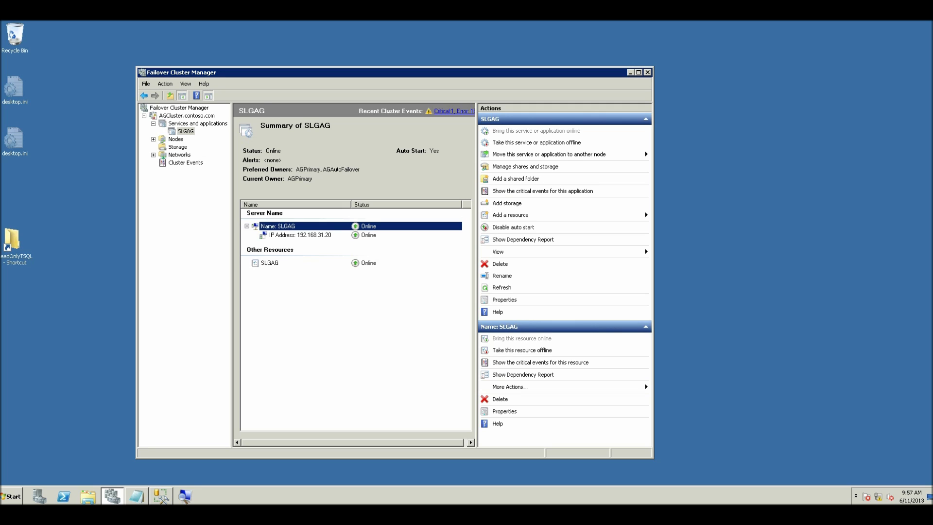
click(270, 263)
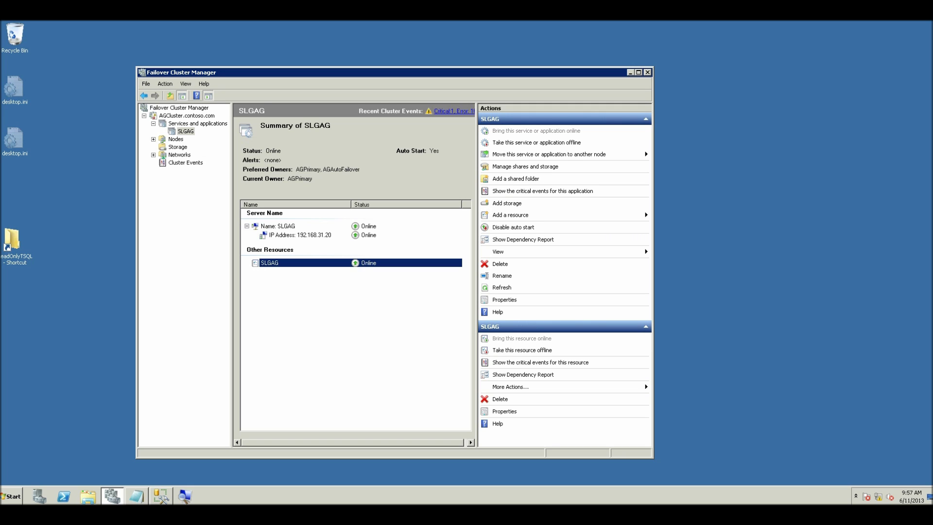
click(350, 320)
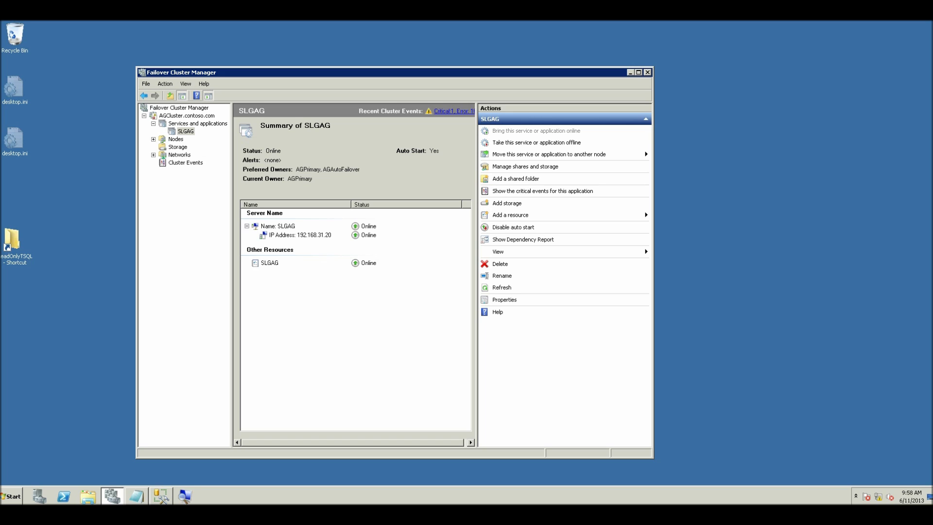
key(alt+Tab)
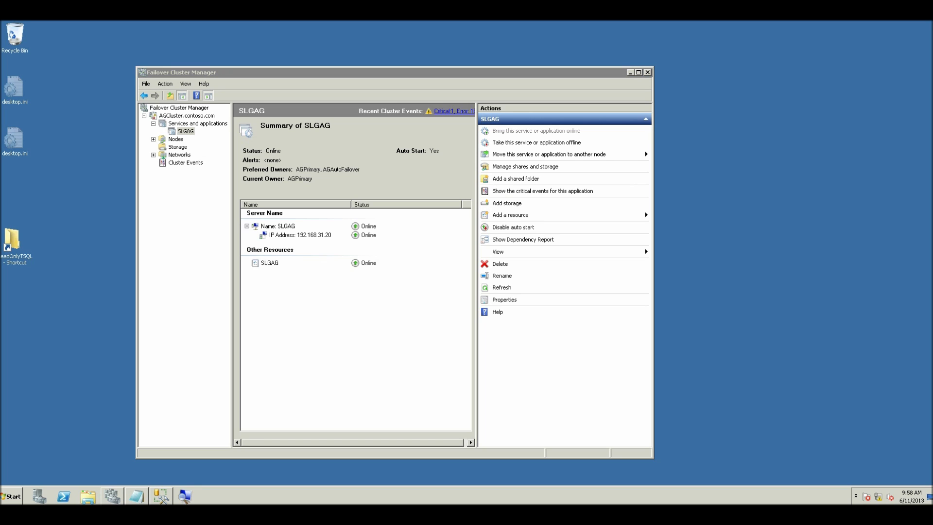
click(630, 73)
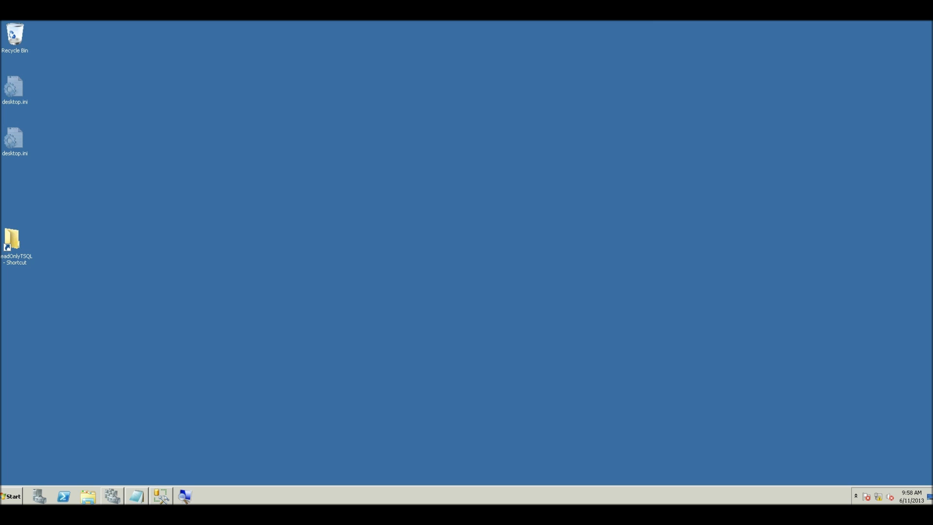
Switch to SQL Server Management Studio and examine the connected agautofailover and agreadonly instances
click(160, 495)
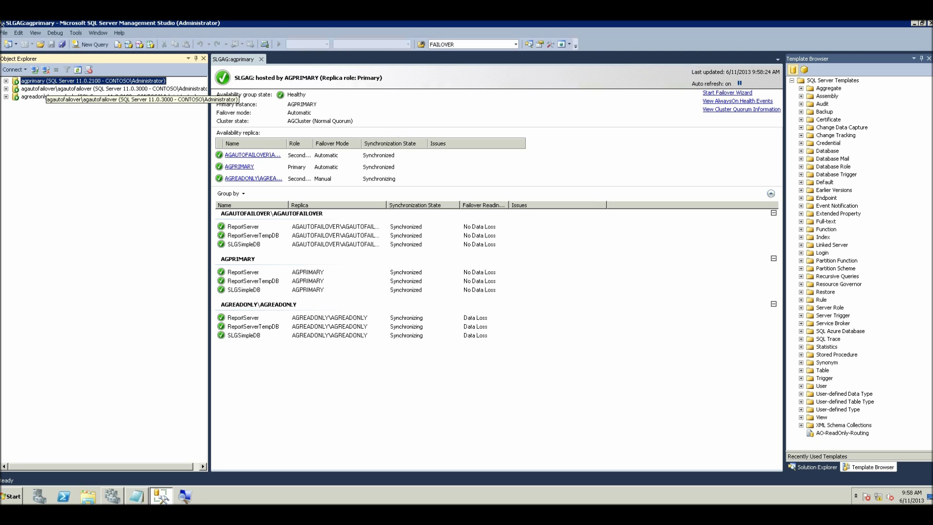
click(46, 89)
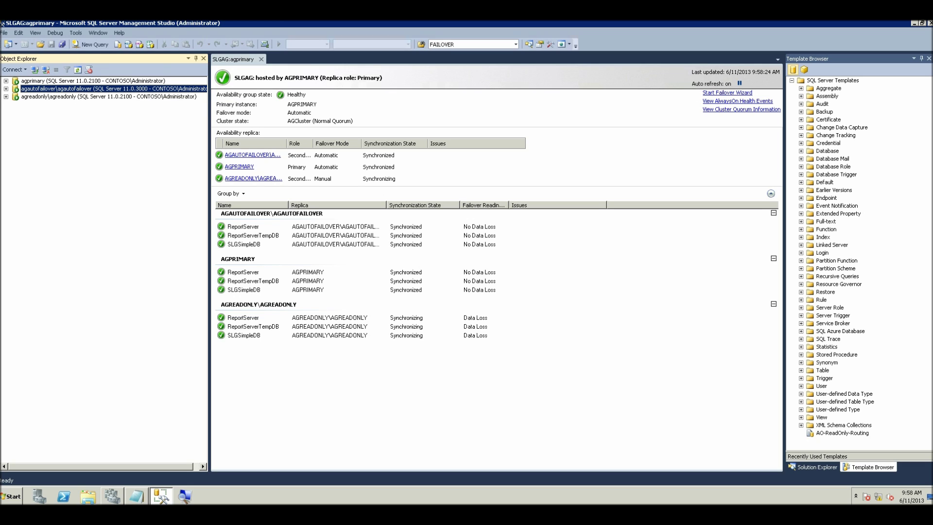
click(46, 97)
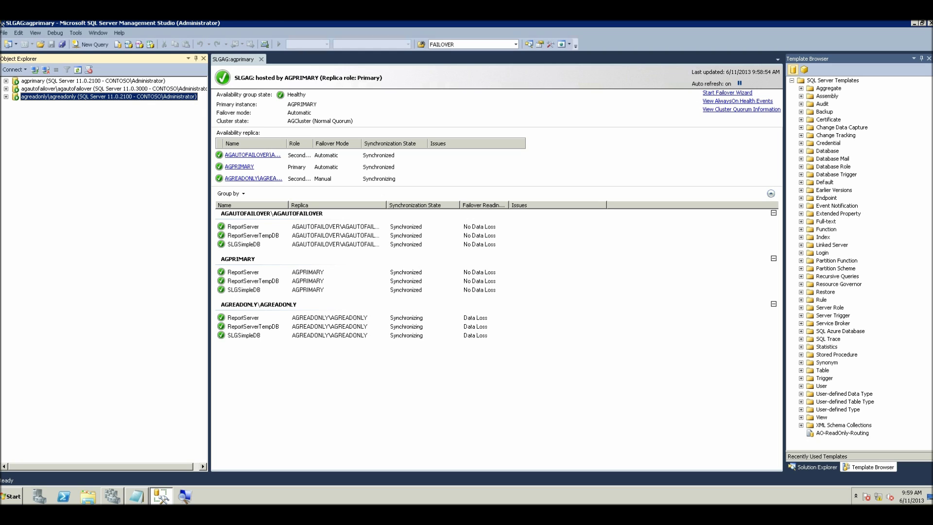
Expand the SLGAG availability group on the agprimary instance to show its listeners, replicas and databases
click(6, 81)
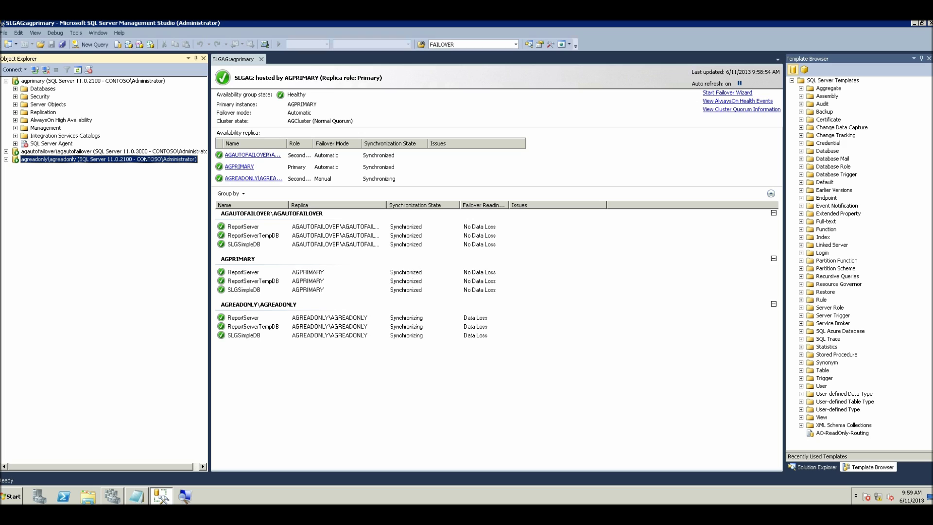
click(15, 120)
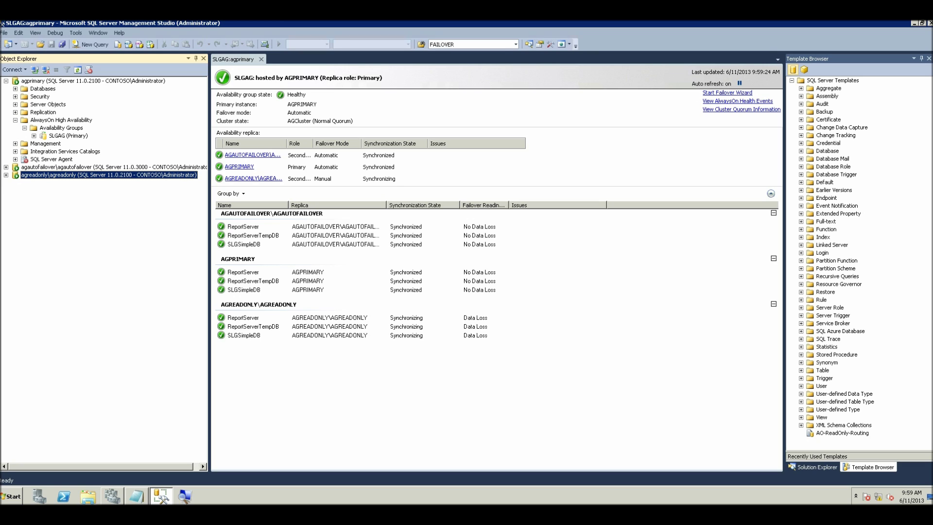
click(34, 136)
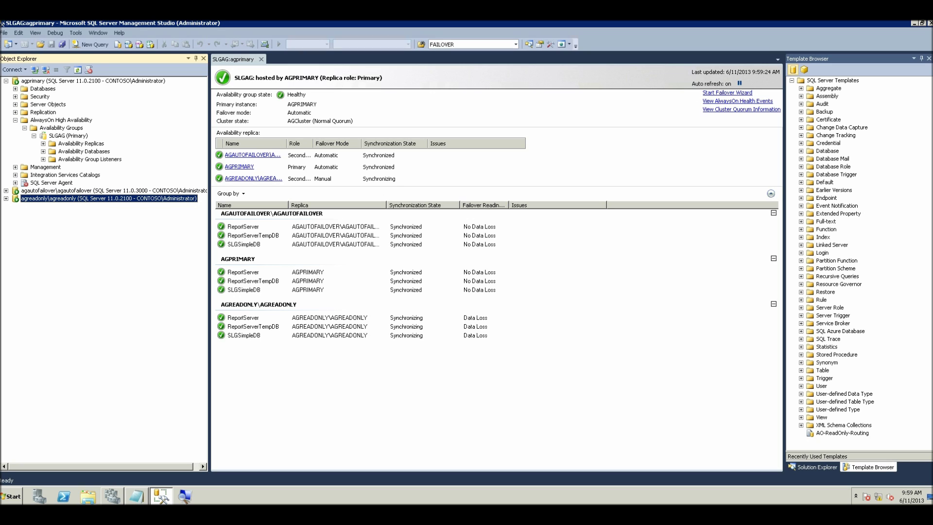
click(43, 160)
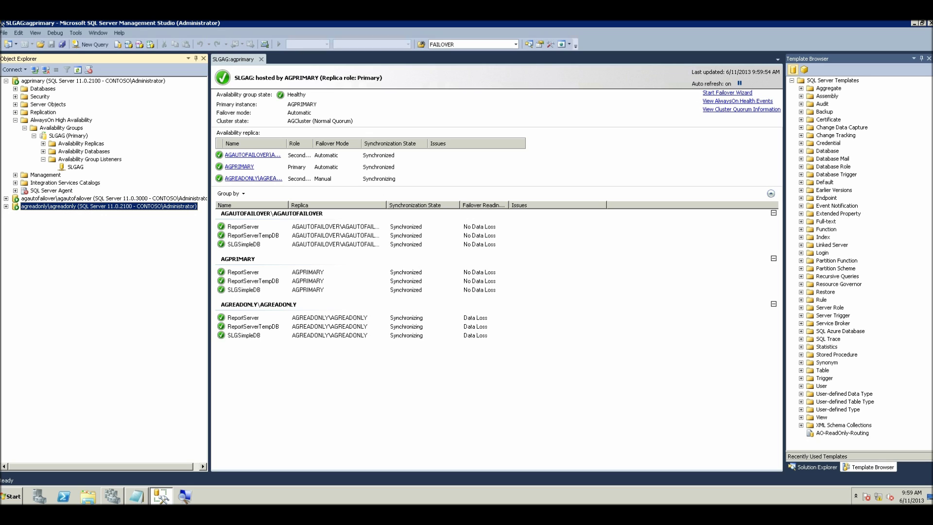
click(44, 144)
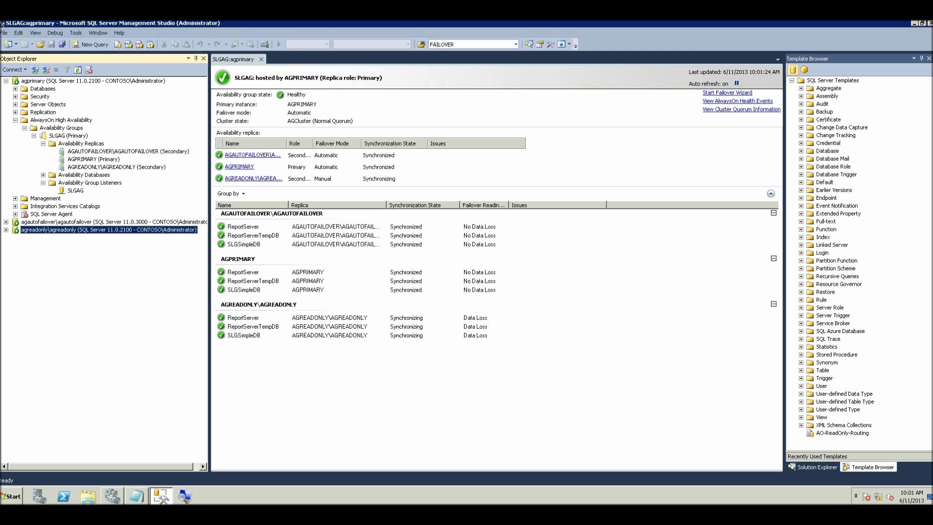
click(44, 175)
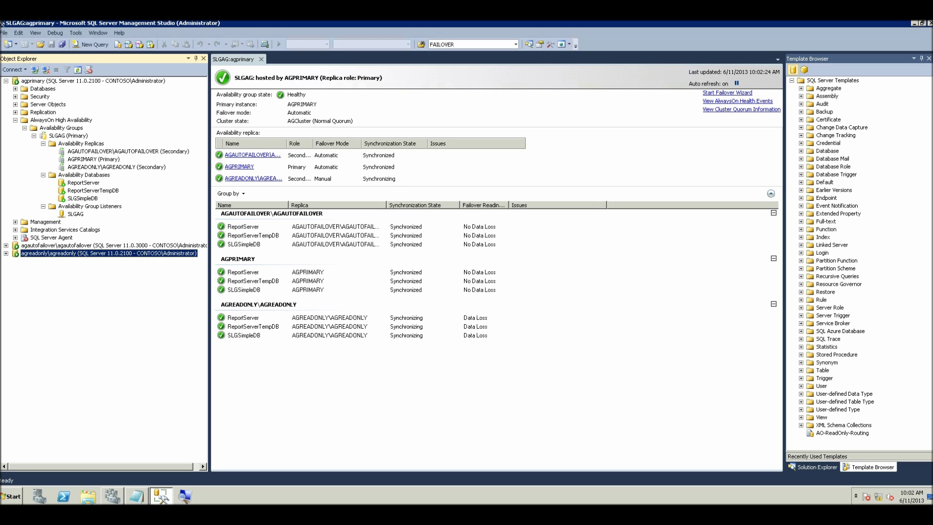
Inspect the SLGAG listener, the three availability databases and the AGPRIMARY replica in the group on agprimary
click(75, 214)
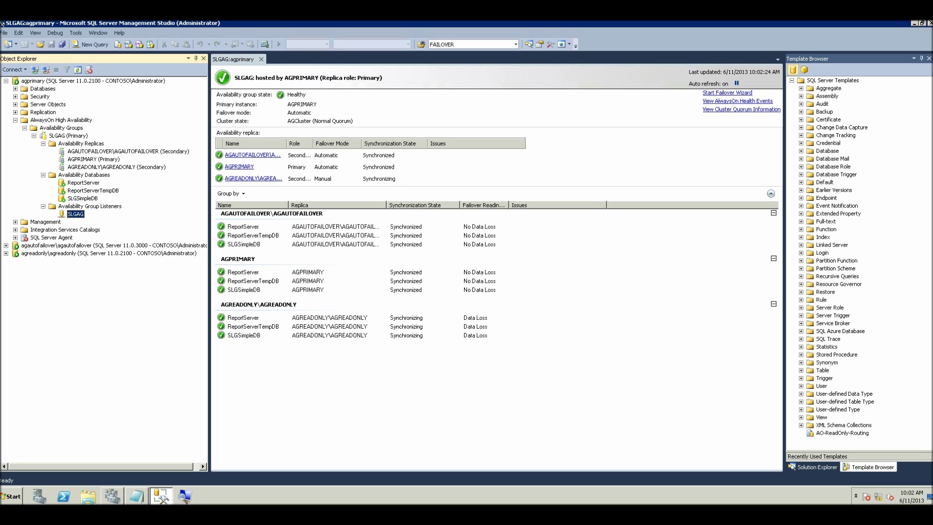
click(83, 183)
click(93, 191)
click(83, 198)
click(93, 159)
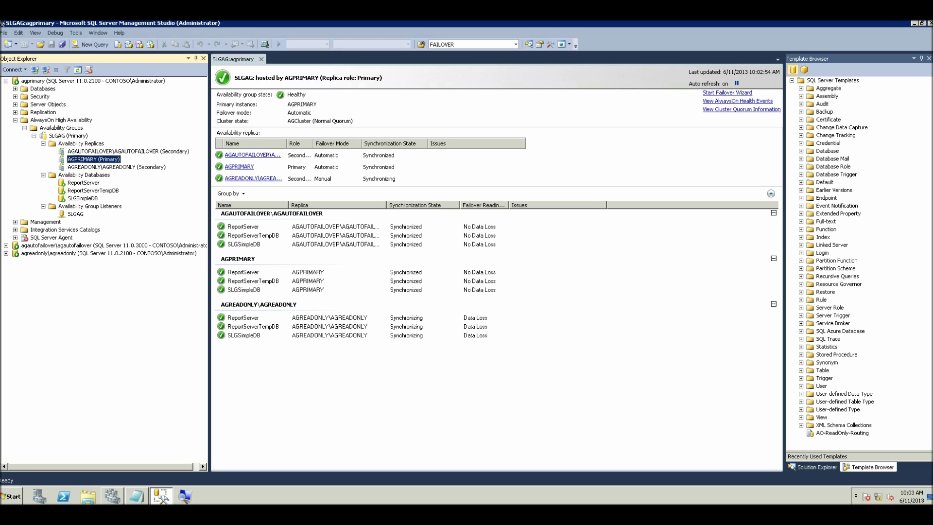
Expand the agautofailover instance's databases and examine the states of ReportServer, ReportServerTempDB and SLGSimpleDB
click(6, 245)
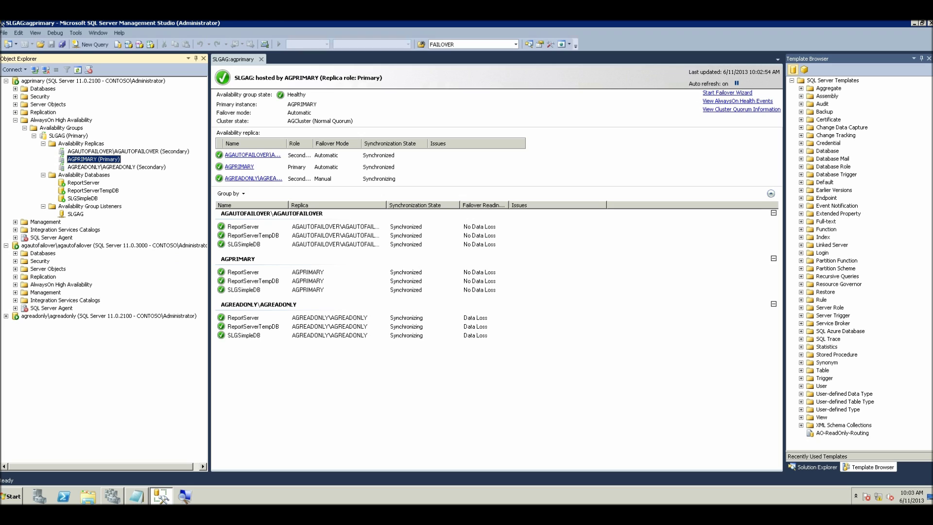
click(15, 253)
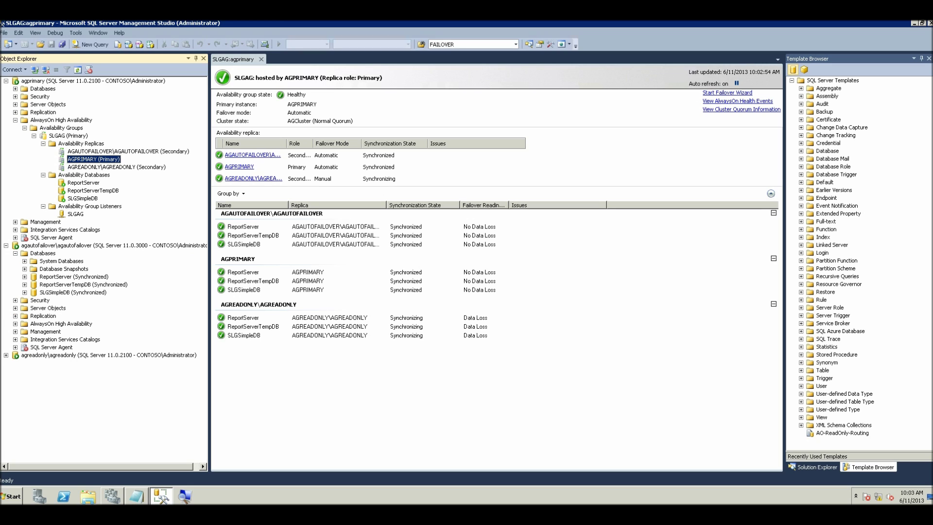
click(73, 277)
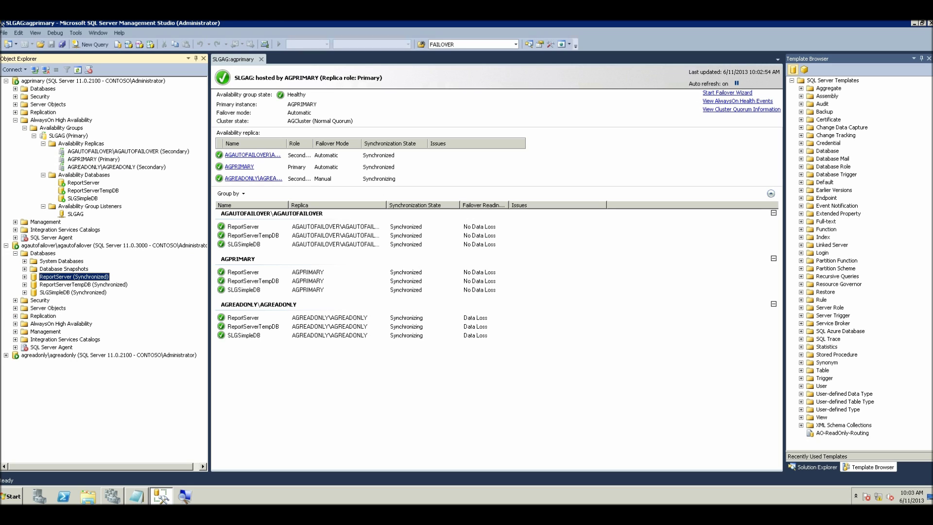
click(83, 284)
click(73, 293)
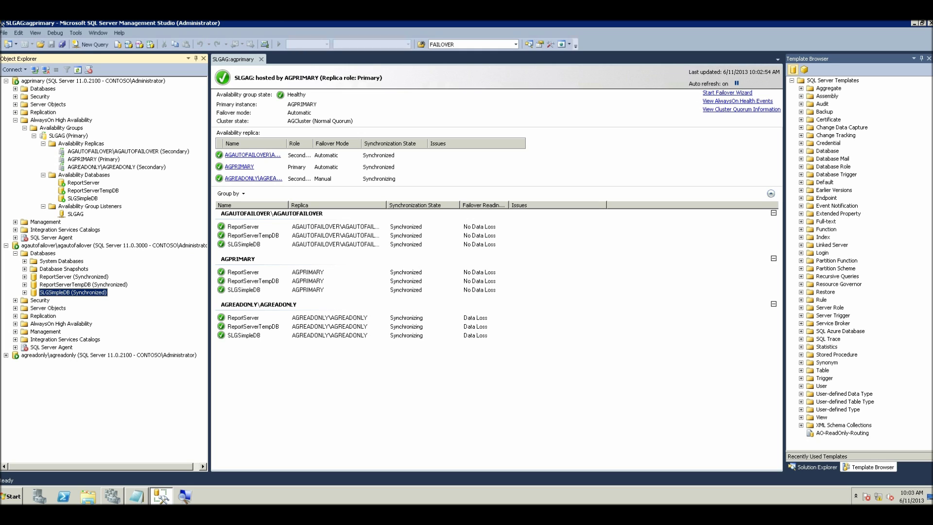
Expand the agreadonly instance and examine the states of its ReportServer, ReportServerTempDB and SLGSimpleDB databases
click(6, 355)
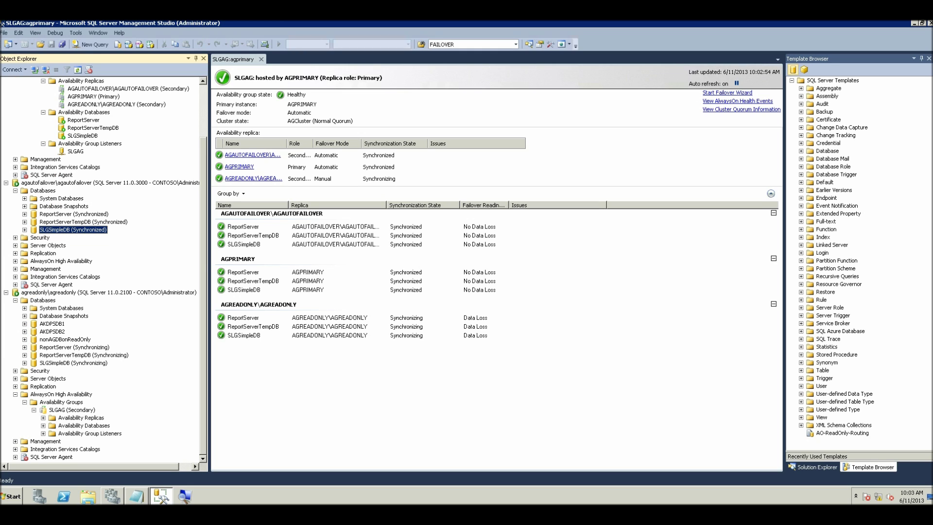
click(75, 347)
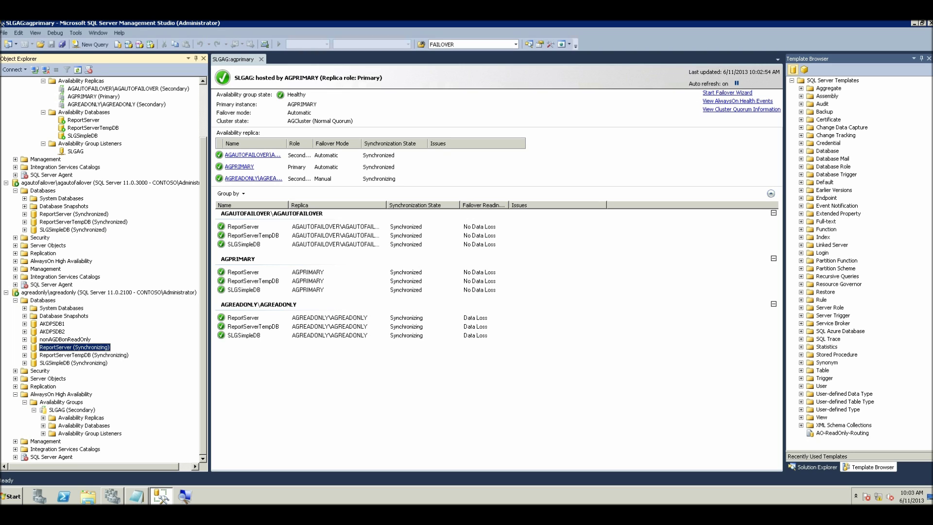
click(84, 355)
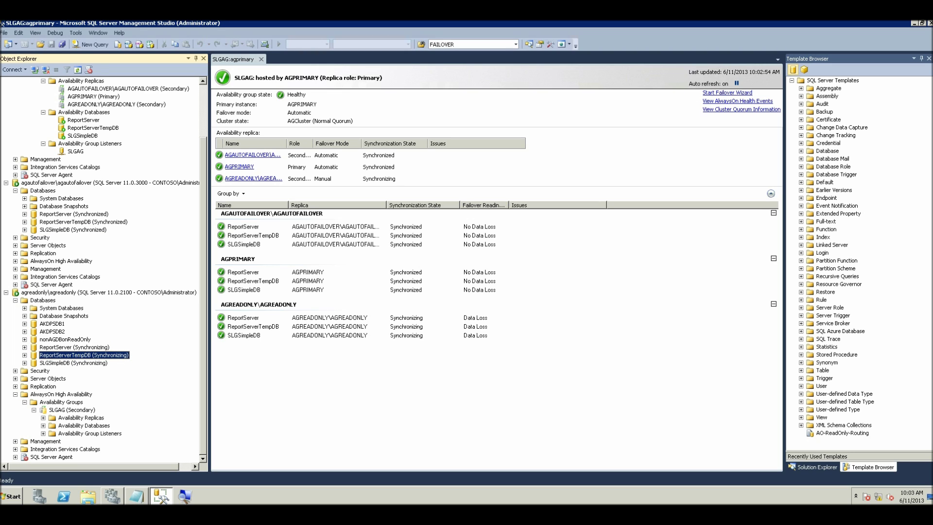
click(73, 362)
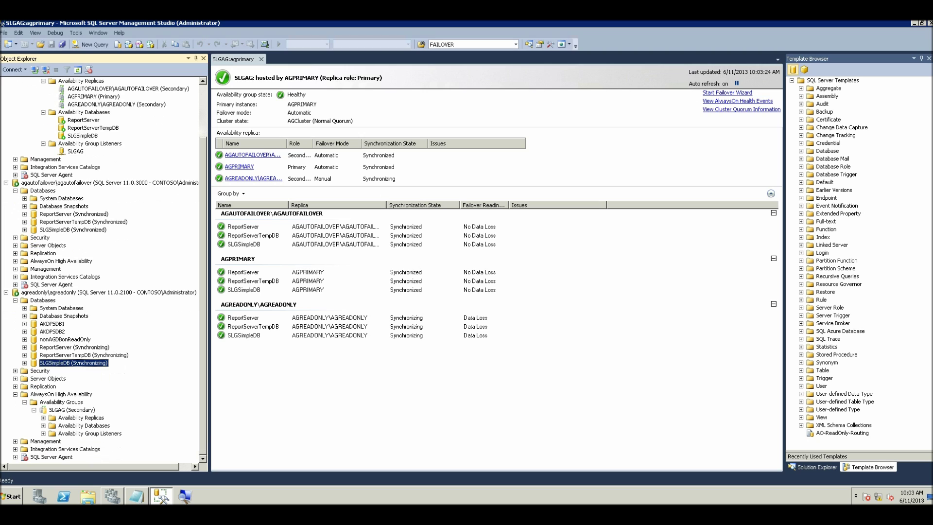
Open the SLGAG availability group's properties on agprimary, widen the replica name column and inspect the AGAUTOFAILOVER replica's role and availability mode
scroll(105, 270, up, 3)
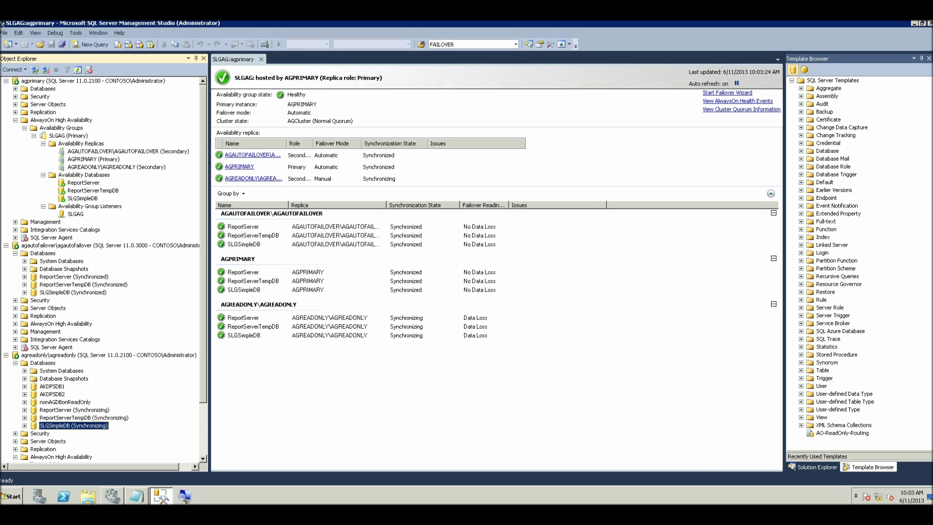
right_click(65, 135)
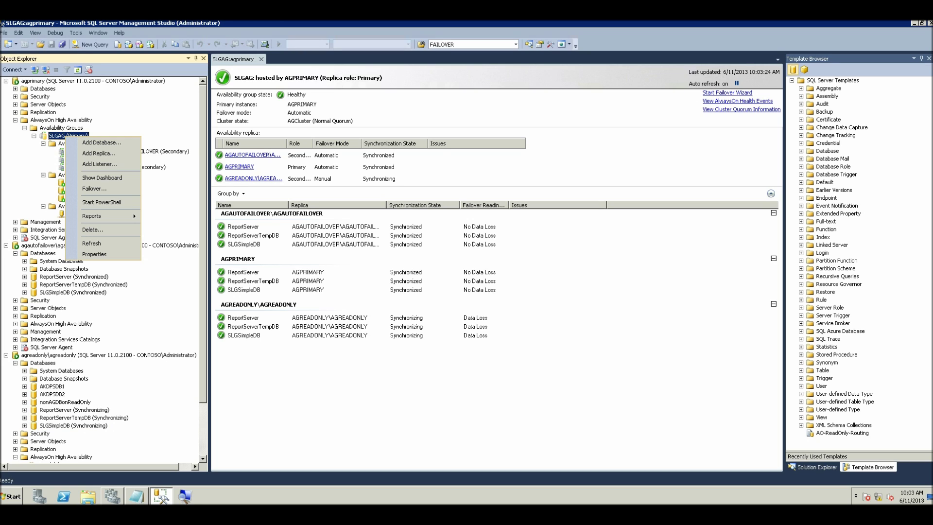
click(94, 253)
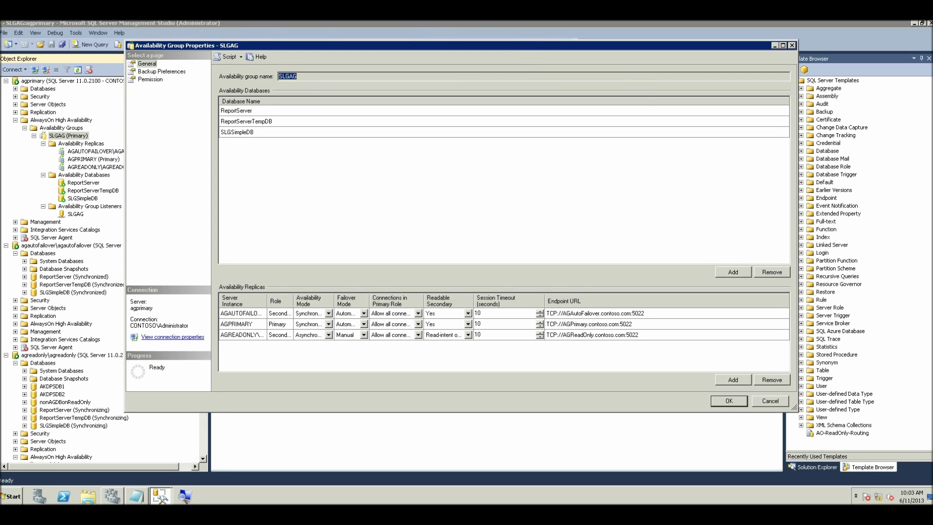
drag(266, 300, 312, 300)
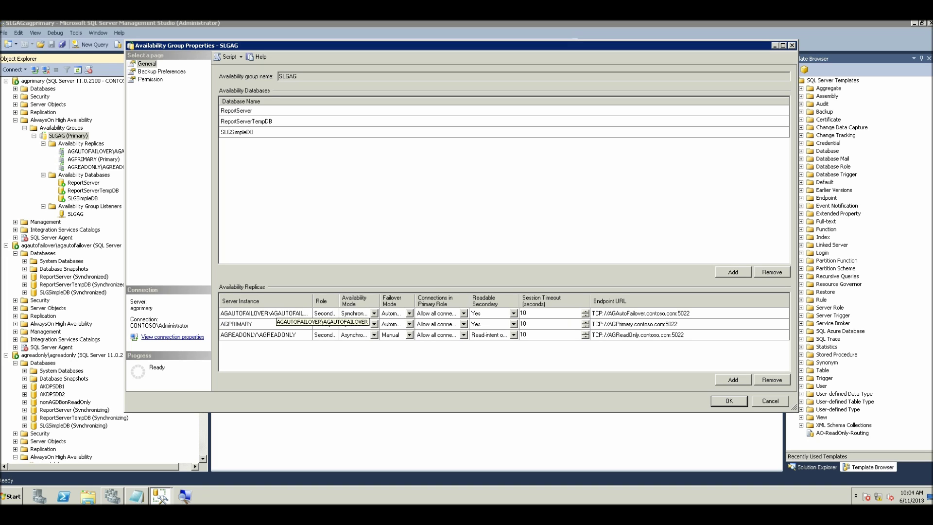
click(325, 313)
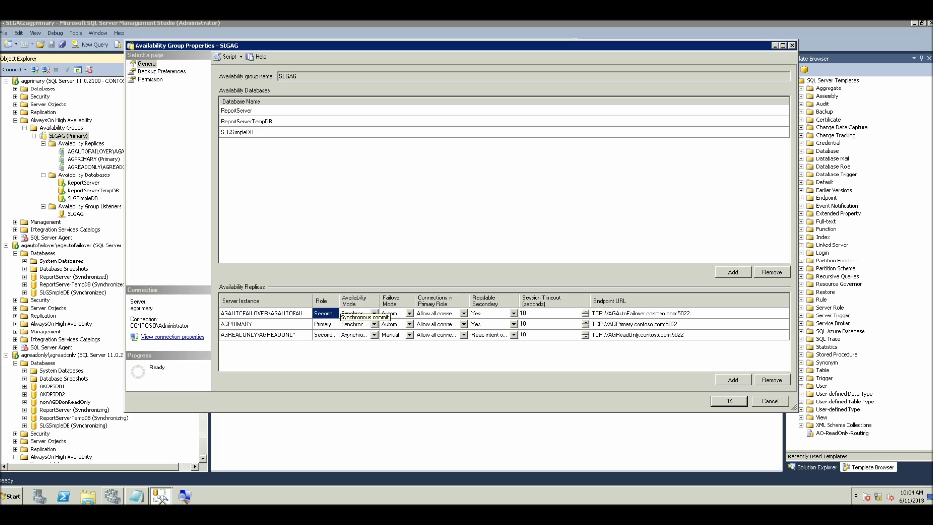
click(356, 313)
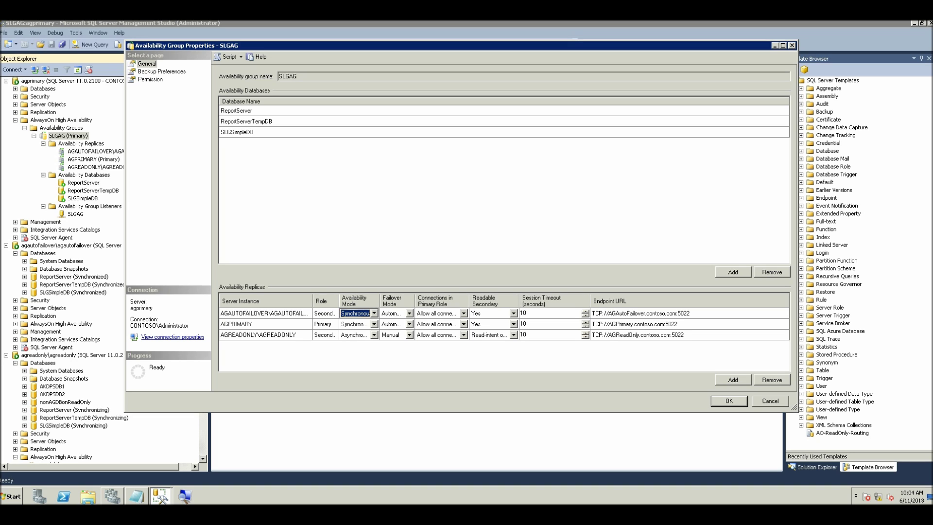
Inspect the AGPRIMARY replica's role, availability mode and failover mode, and compare the failover mode with AGAUTOFAILOVER's
click(265, 324)
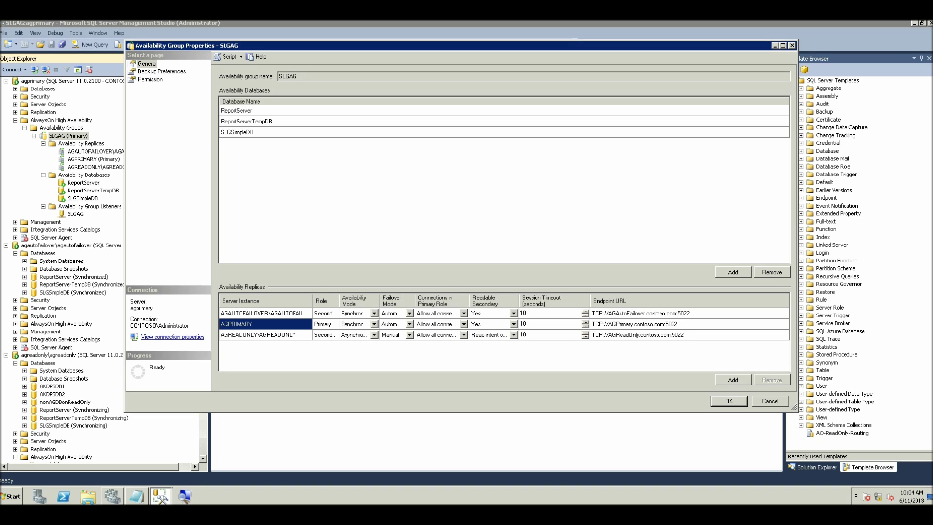
click(323, 324)
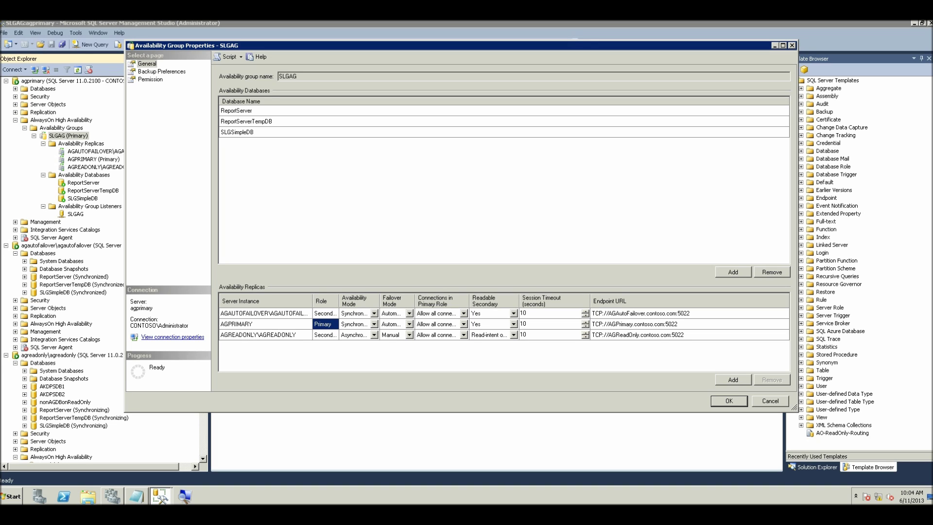
click(355, 324)
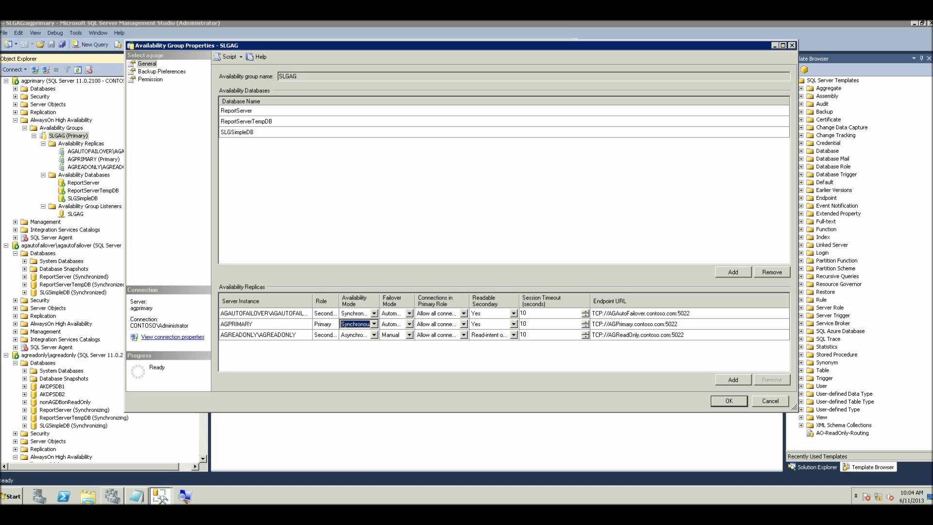
click(394, 324)
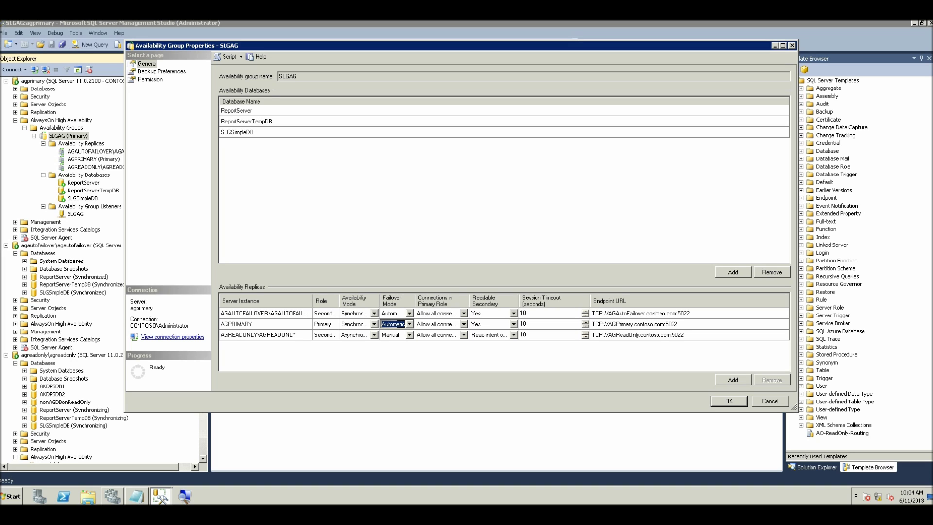
click(393, 313)
Compare the three replicas in the group's properties, then examine the AGREADONLY replica's availability mode
click(265, 313)
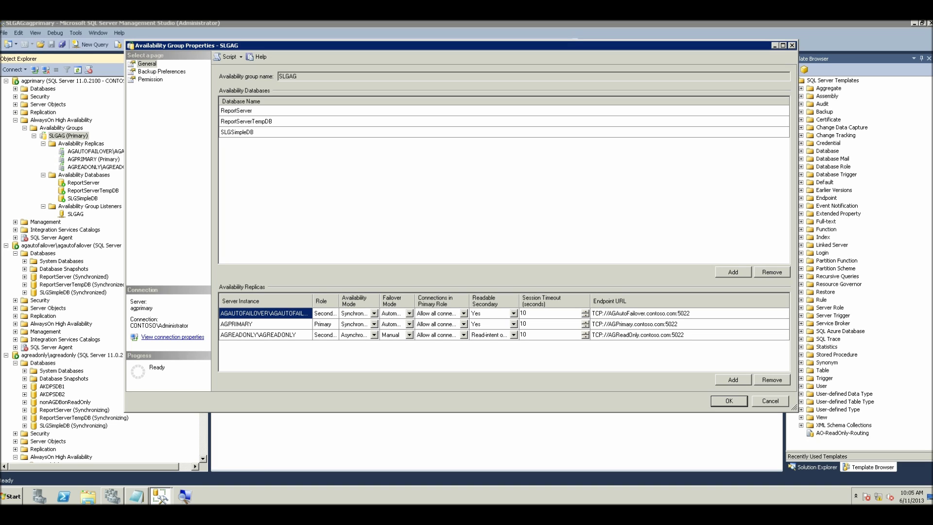
click(265, 324)
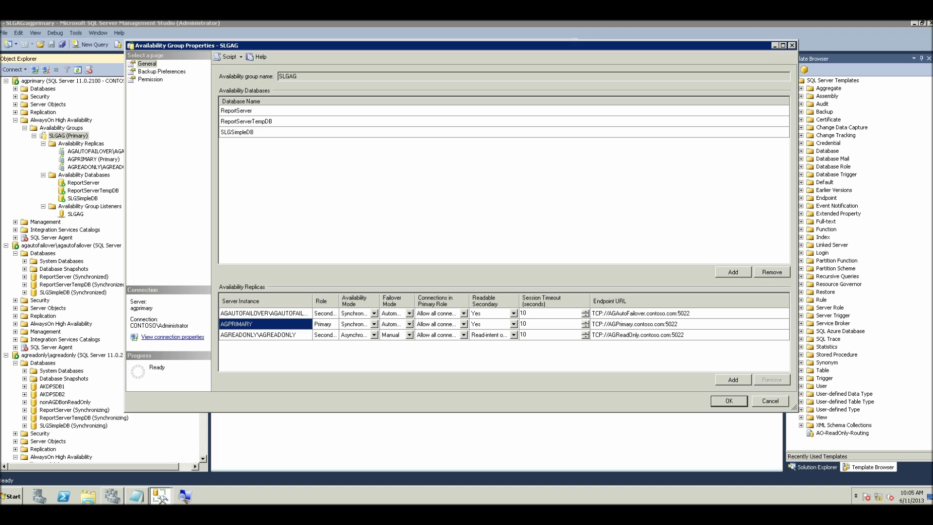
click(266, 335)
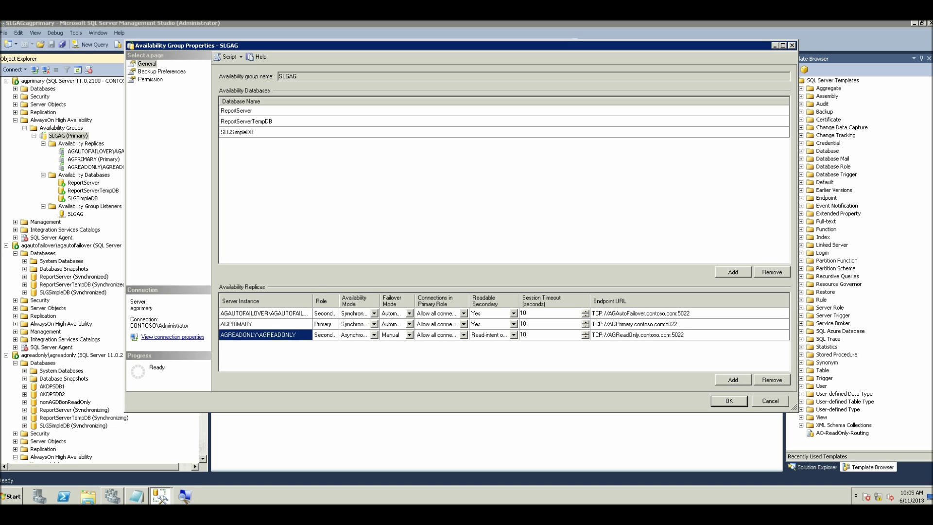
click(357, 335)
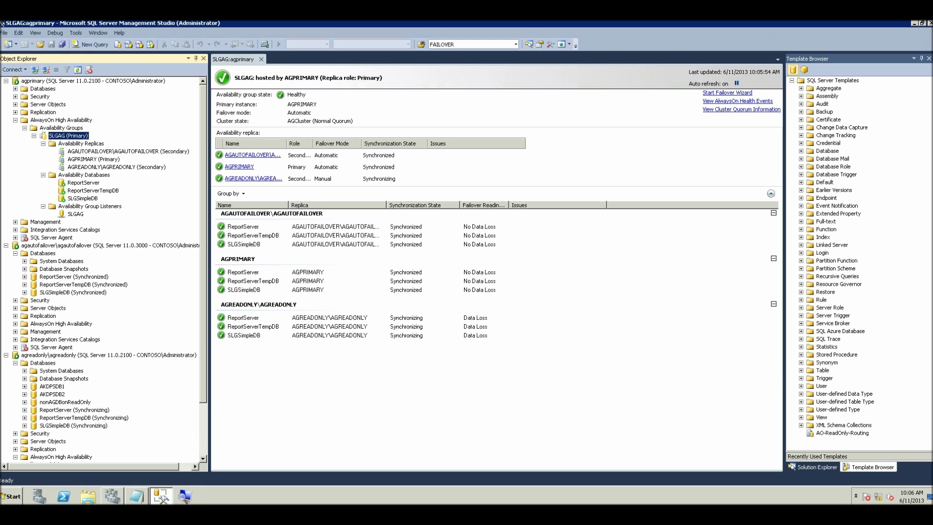
Check the SLGAG service's status and current owner in Failover Cluster Manager, then return to SQL Server Management Studio
scroll(102, 270, down, 3)
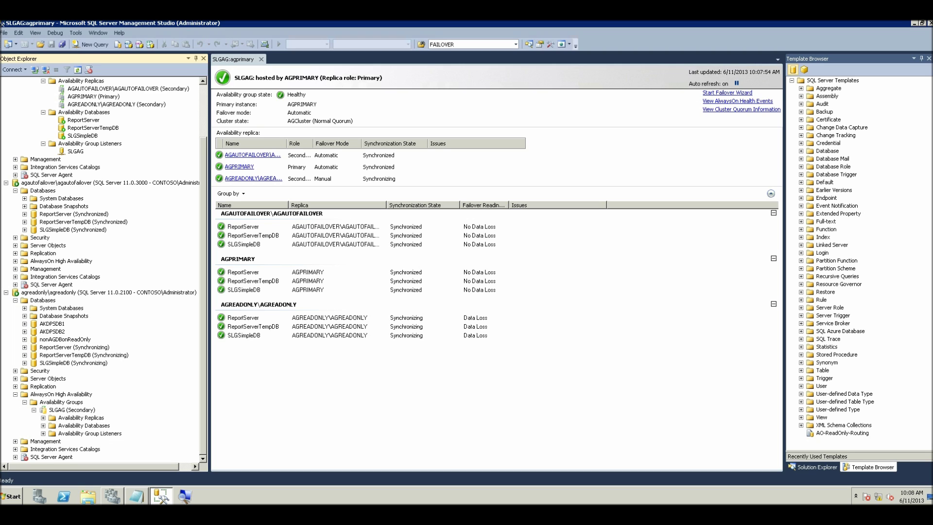
scroll(102, 270, up, 3)
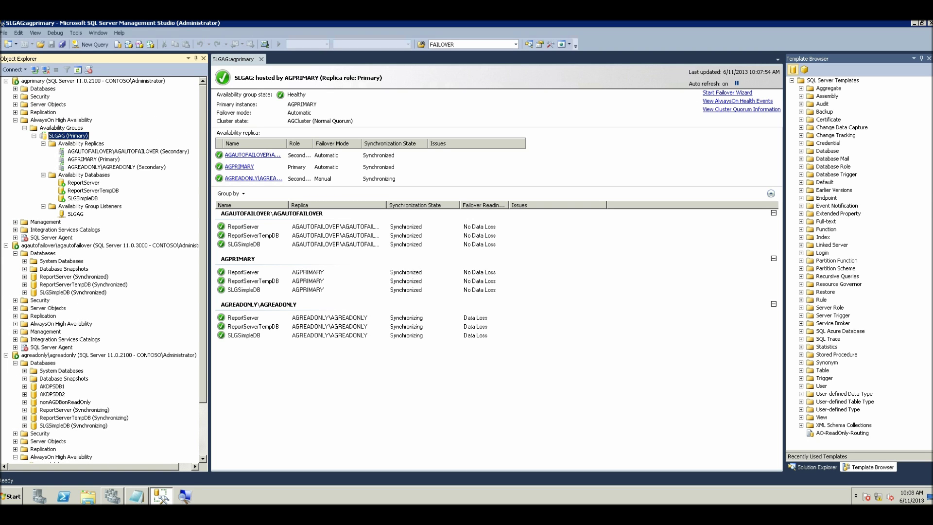
key(alt+Tab)
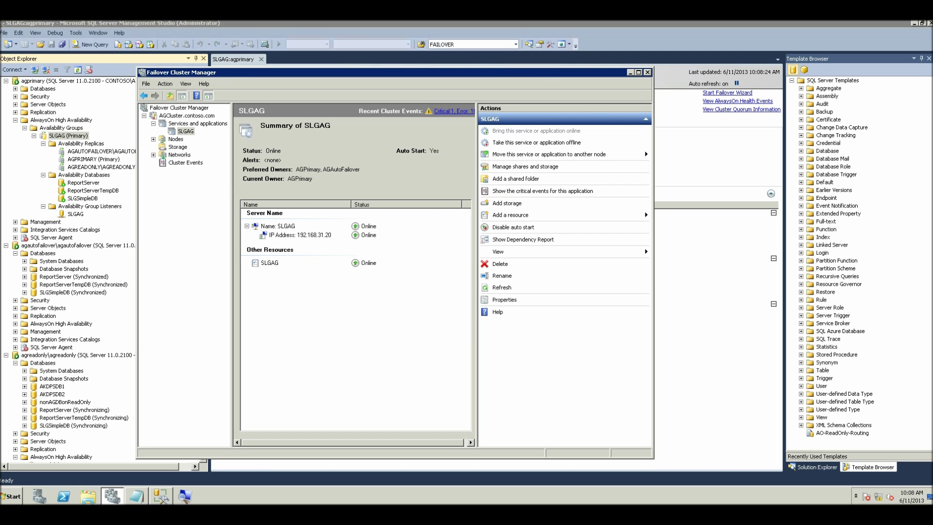
click(161, 495)
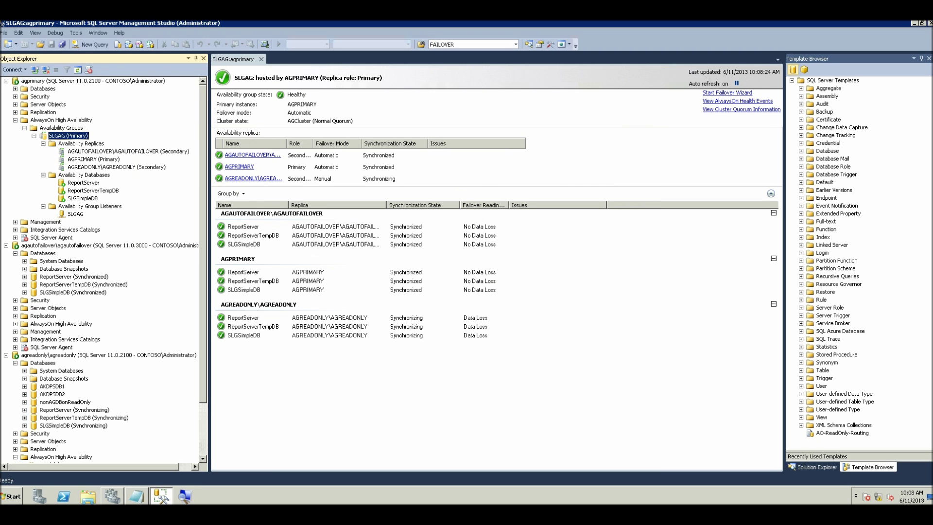
Stop the MSSQLSERVER service on the agprimary instance to trigger an automatic failover
right_click(33, 82)
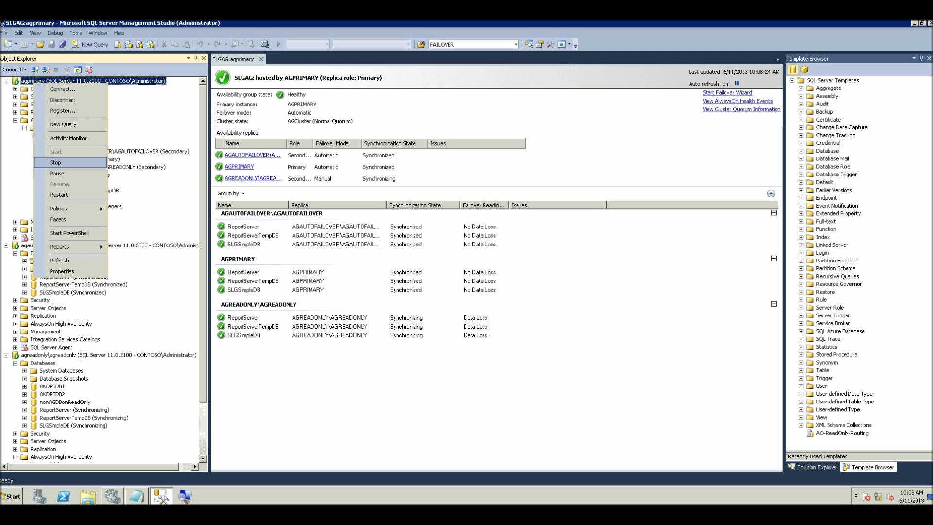
click(68, 162)
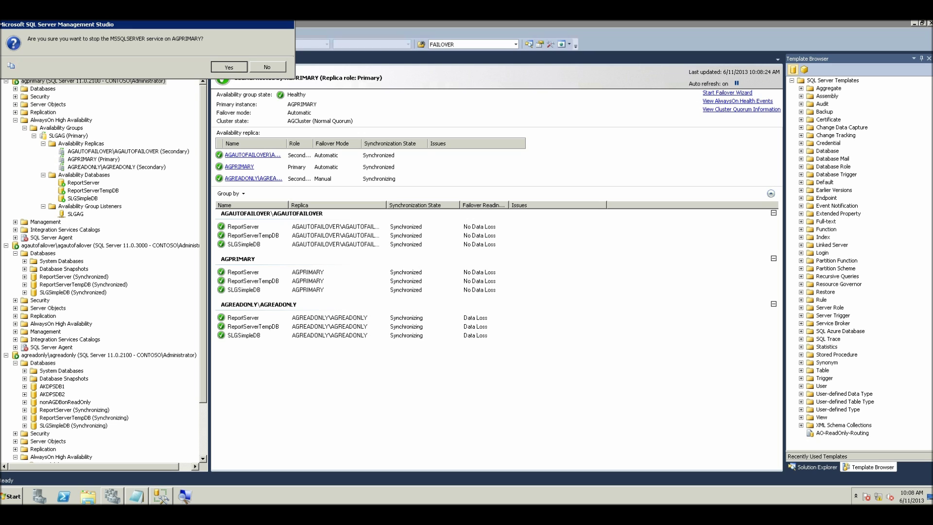
key(Return)
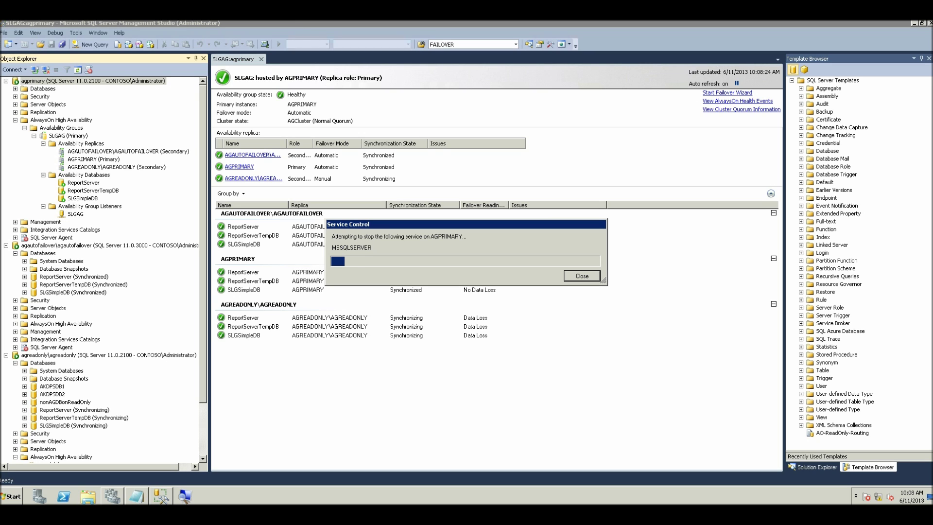
Switch to Failover Cluster Manager, refresh AGCluster.contoso.com and check the SLGAG service's status and current owner
key(alt+Tab)
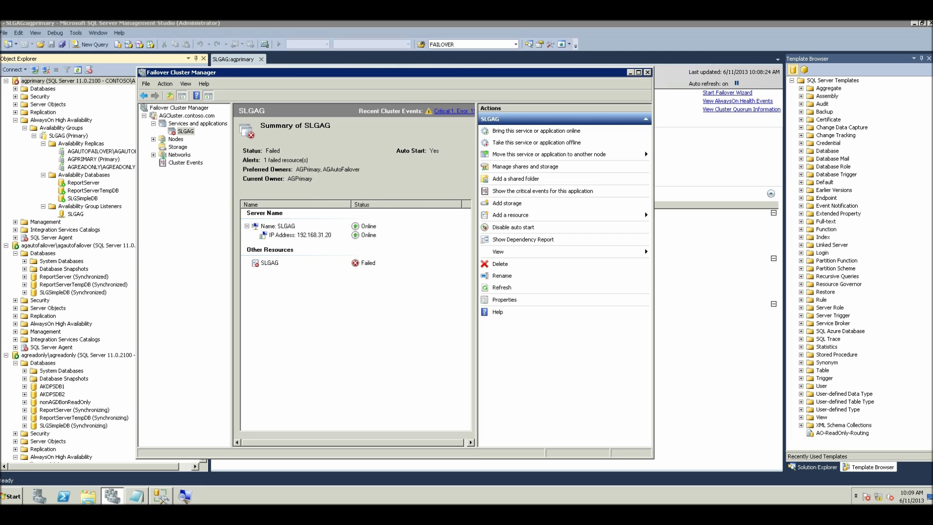
drag(190, 73, 260, 71)
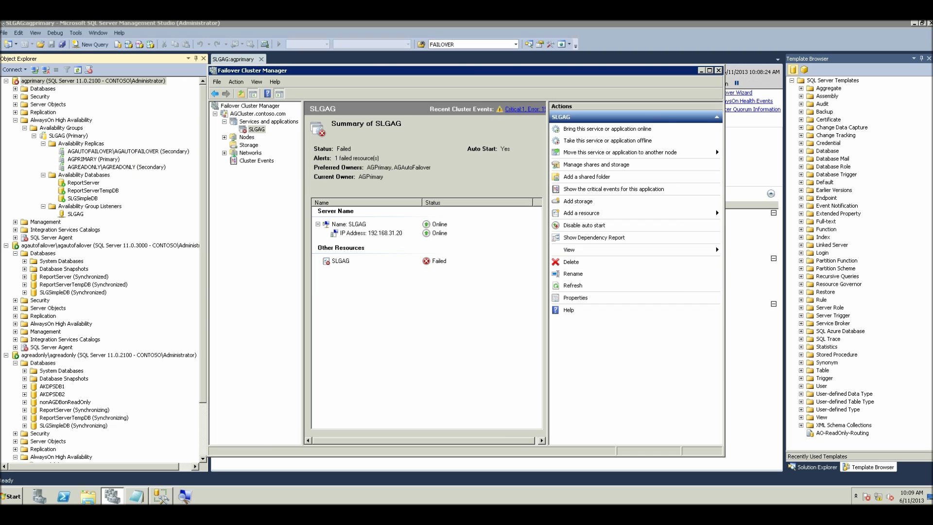
right_click(246, 113)
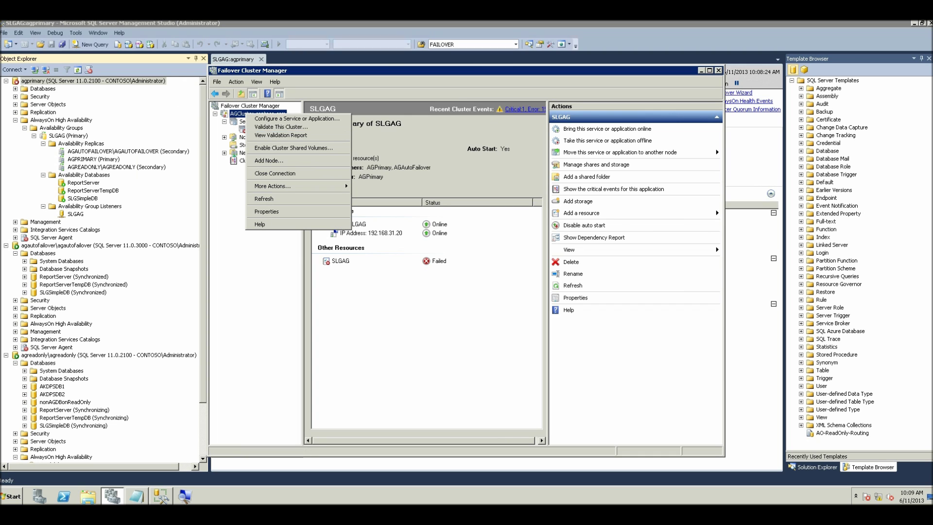
click(272, 198)
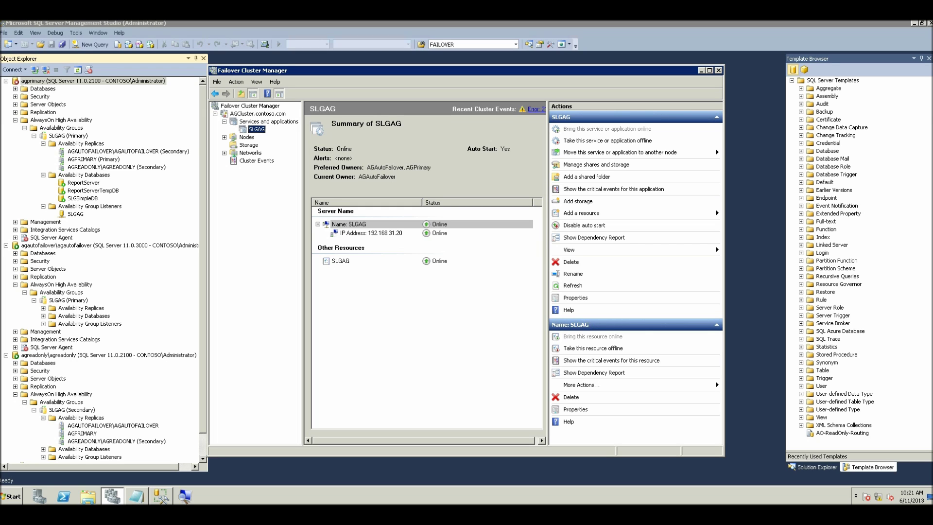
Return to SQL Server Management Studio and show the SLGAG availability group's dashboard from the agautofailover instance
drag(202, 272, 203, 296)
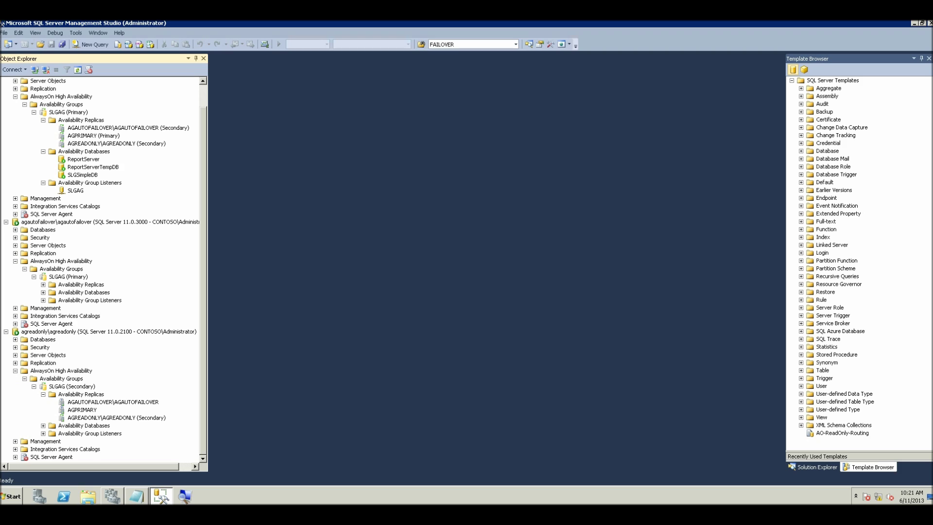
right_click(59, 386)
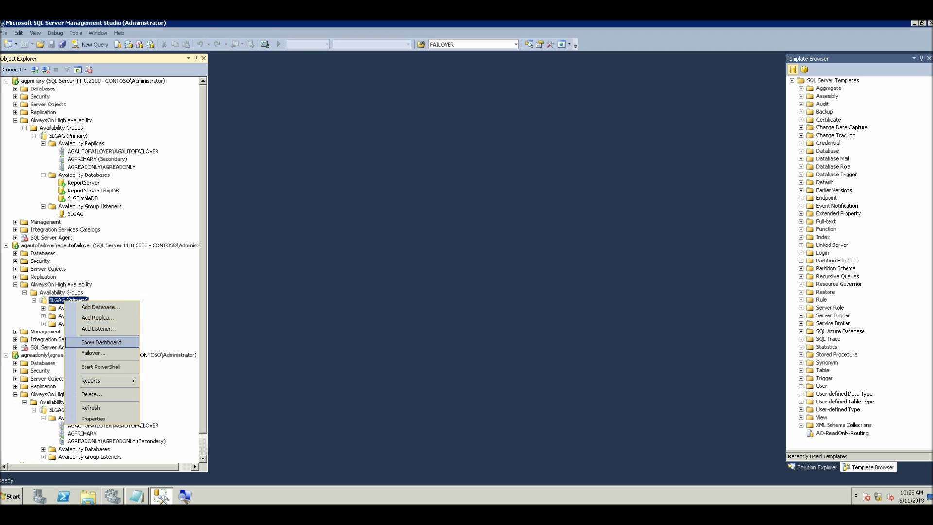
click(101, 342)
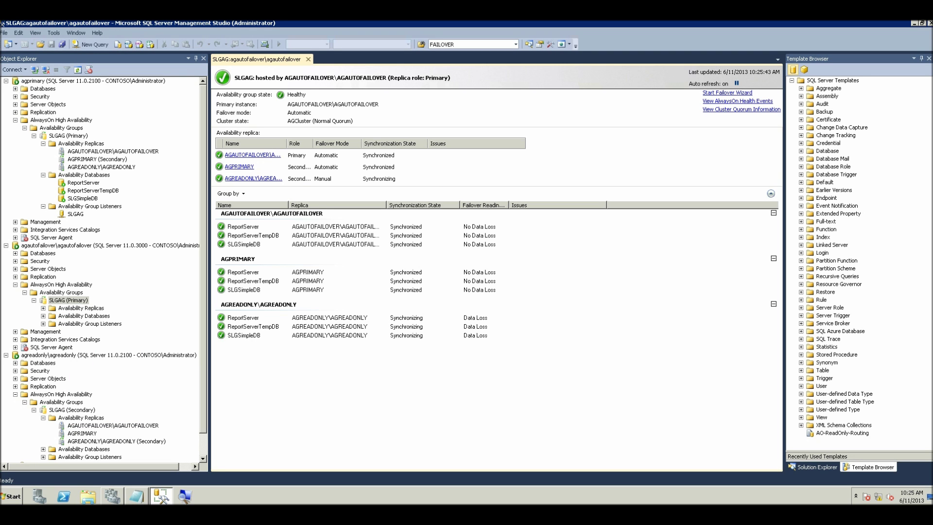
Start the Failover Wizard for SLGAG, select AGPRIMARY as the new primary replica and connect to it
click(727, 92)
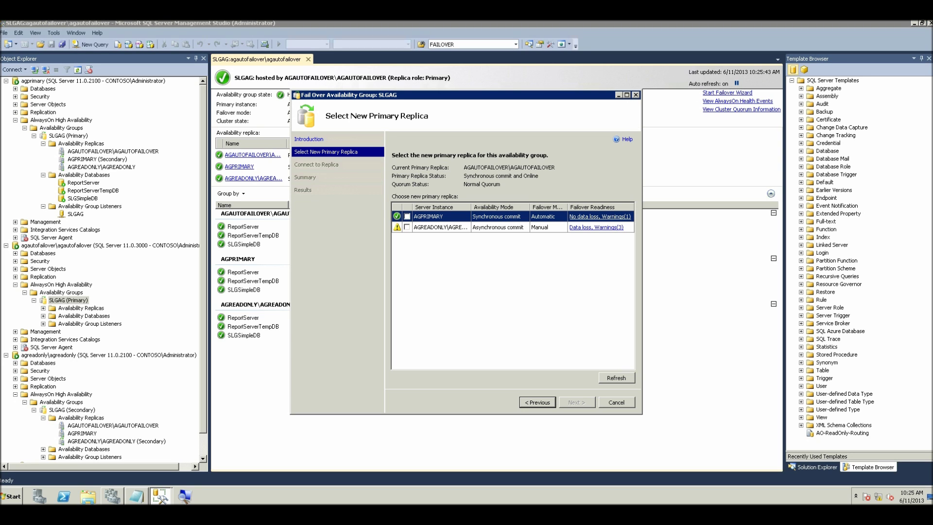
click(407, 216)
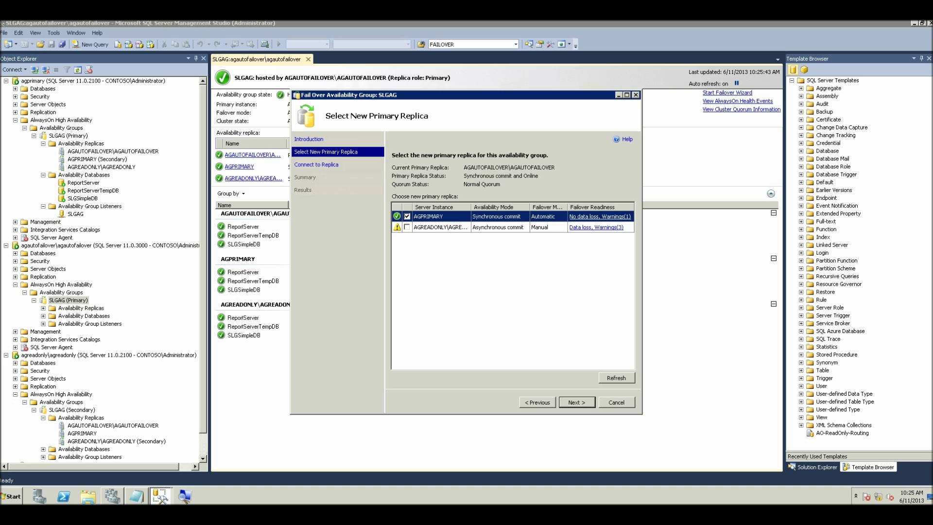
key(Return)
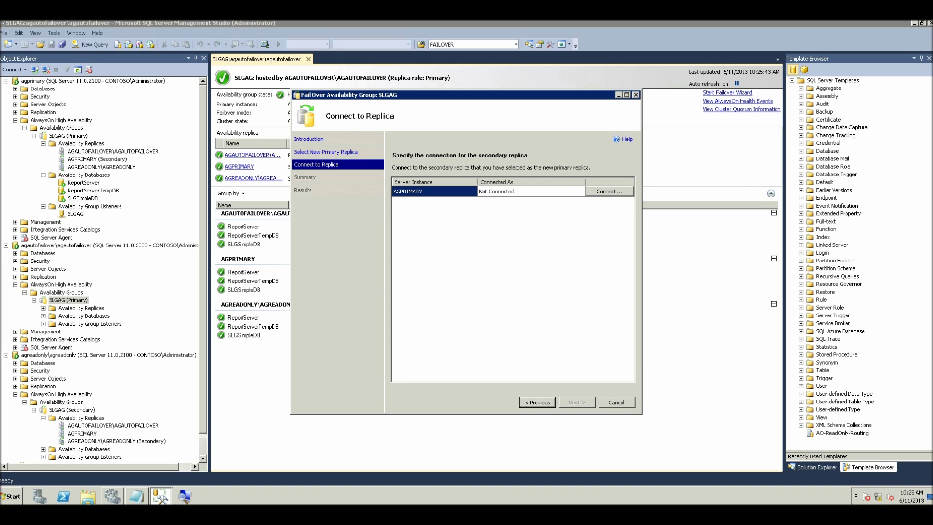
click(609, 192)
key(Return)
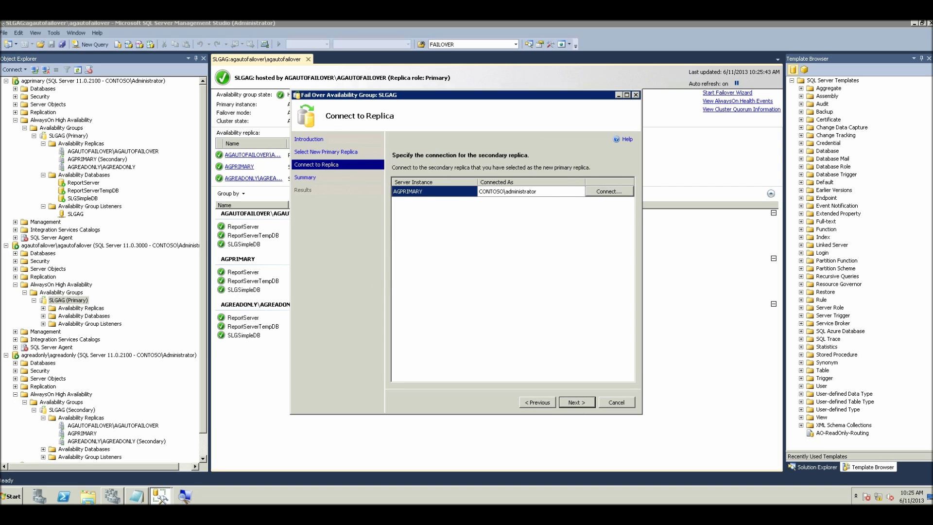
Run the SLGAG failover to AGPRIMARY, close the wizard and check the service's current owner in Failover Cluster Manager
key(Return)
key(Return)
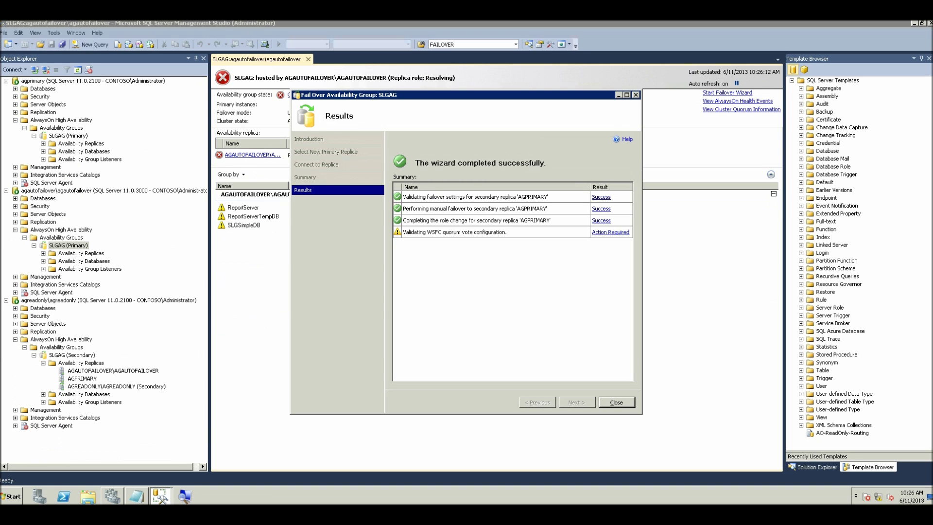
key(Return)
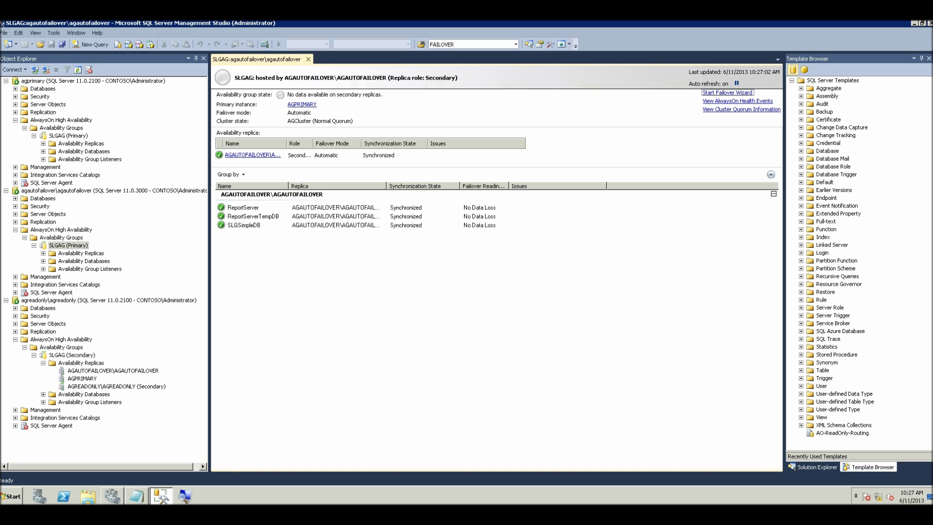
key(alt+Tab)
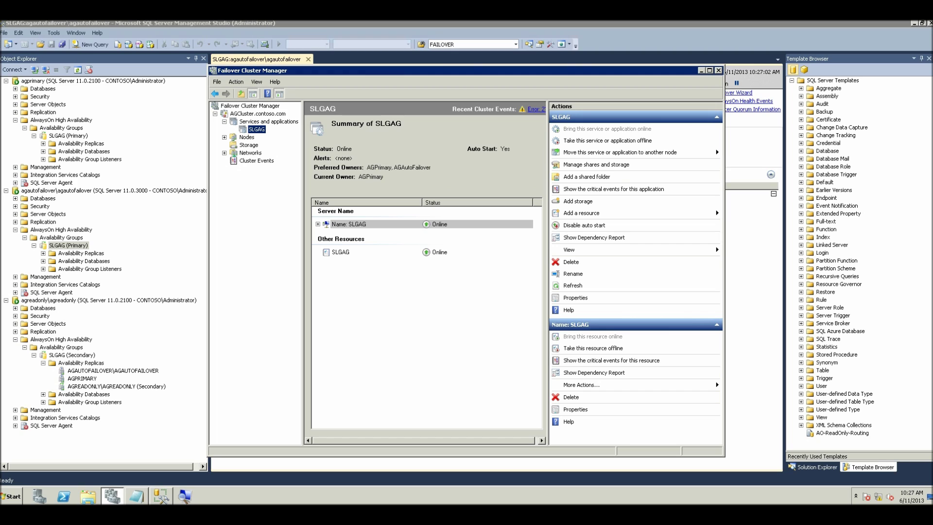
Return to SQL Server Management Studio and start the New Availability Group Wizard on agprimary, naming the group AKJuviAG
click(701, 70)
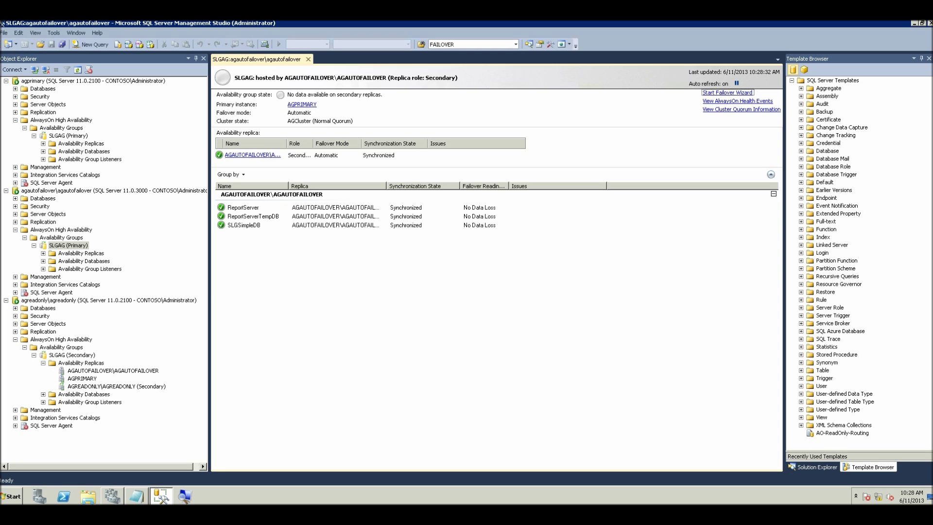
click(93, 82)
right_click(57, 129)
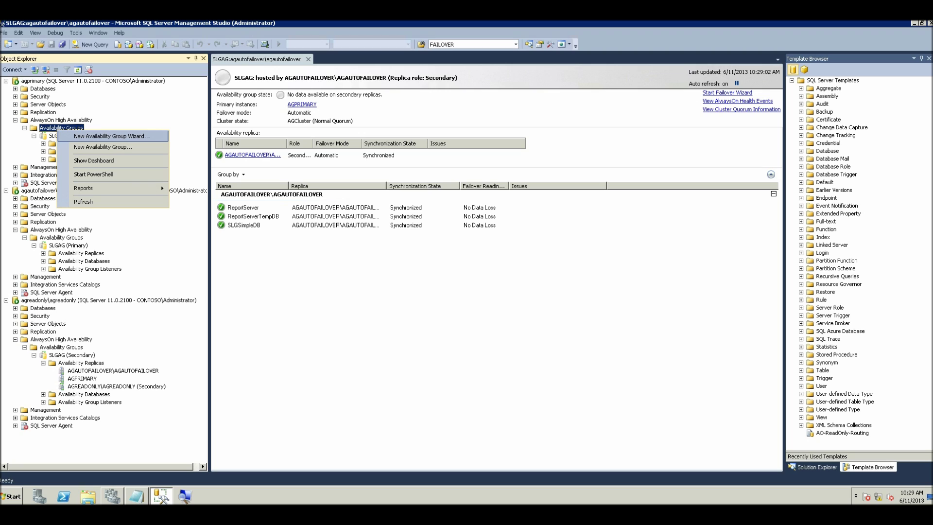
click(111, 136)
click(576, 402)
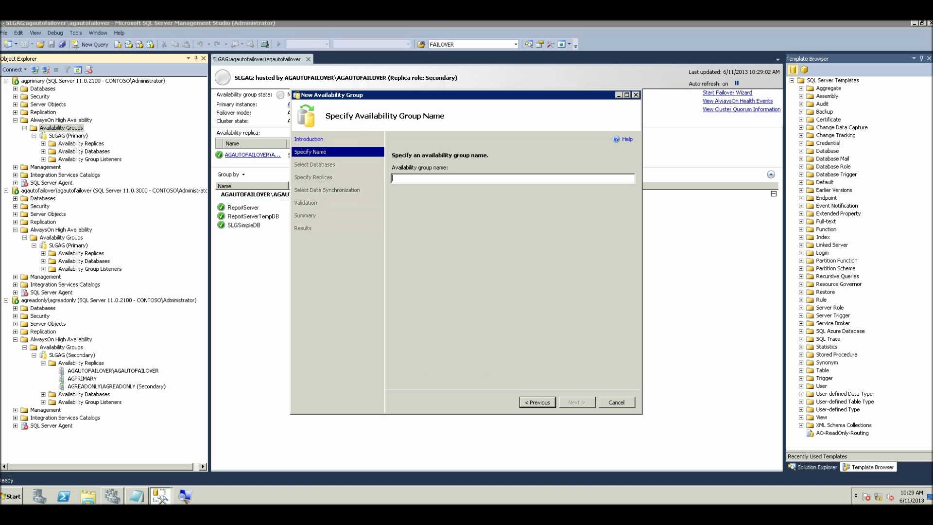
text(AK)
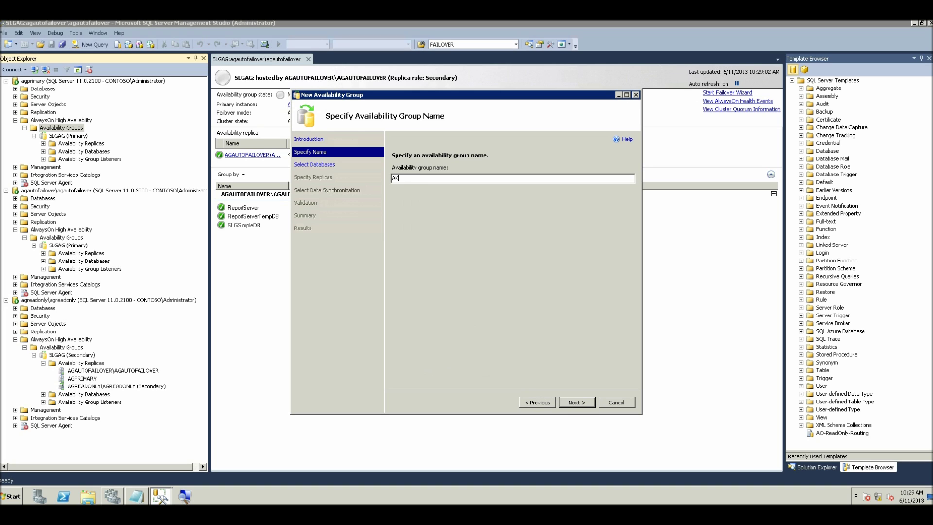
text(JuviAG)
key(Return)
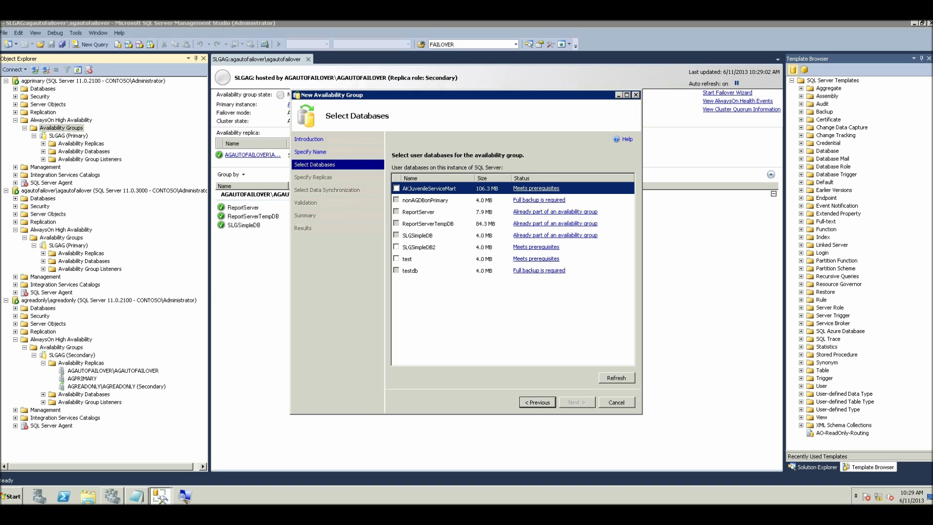
Include the databases AKJuvenileServiceMart and SLGSimpleDB2 in the new availability group and continue to the replicas
key(space)
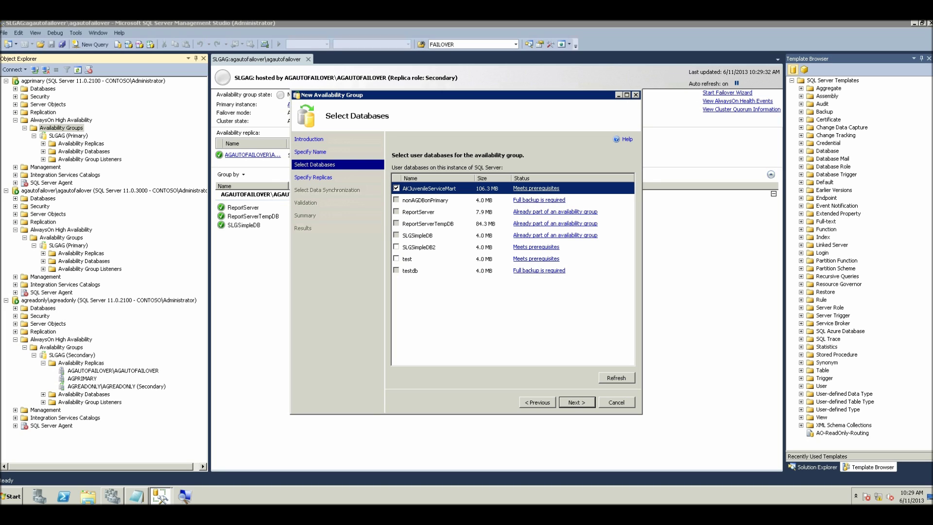
click(396, 247)
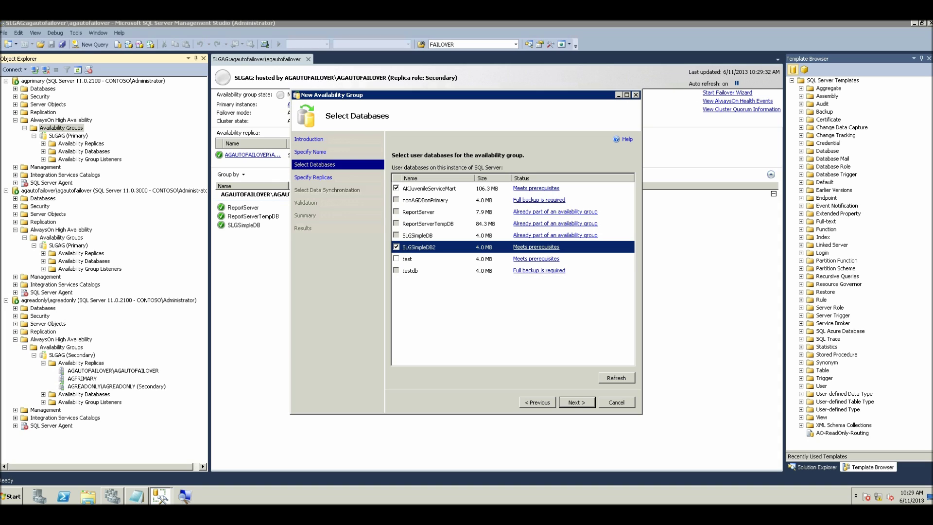
click(577, 403)
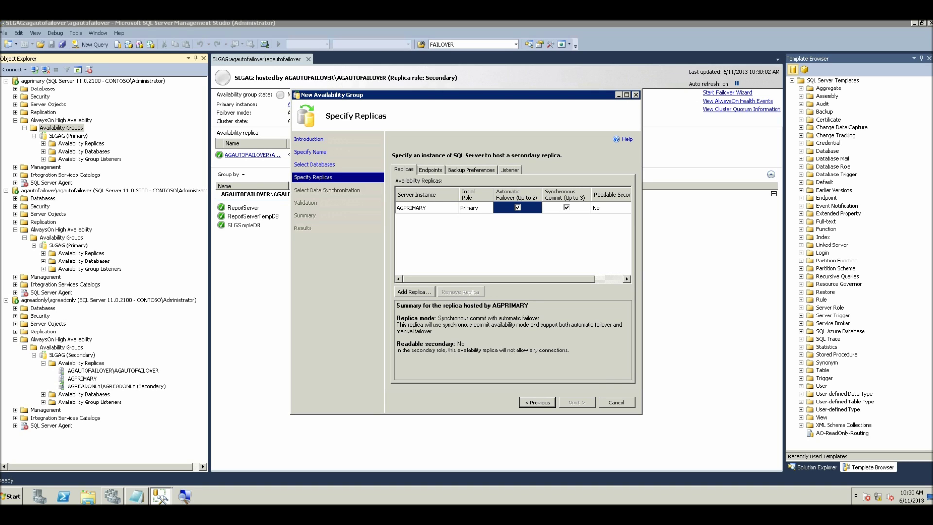
Set Readable Secondary to Yes for the AGPRIMARY replica
drag(499, 278, 527, 279)
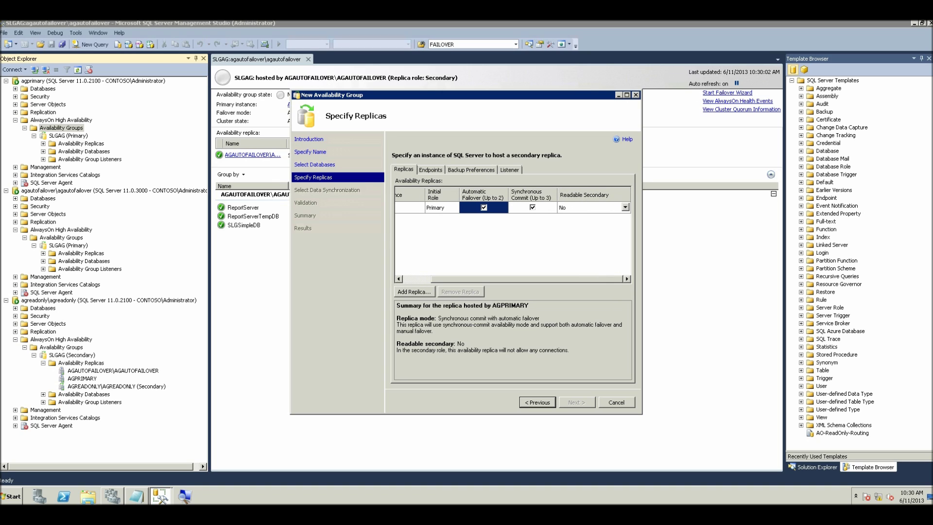
click(625, 207)
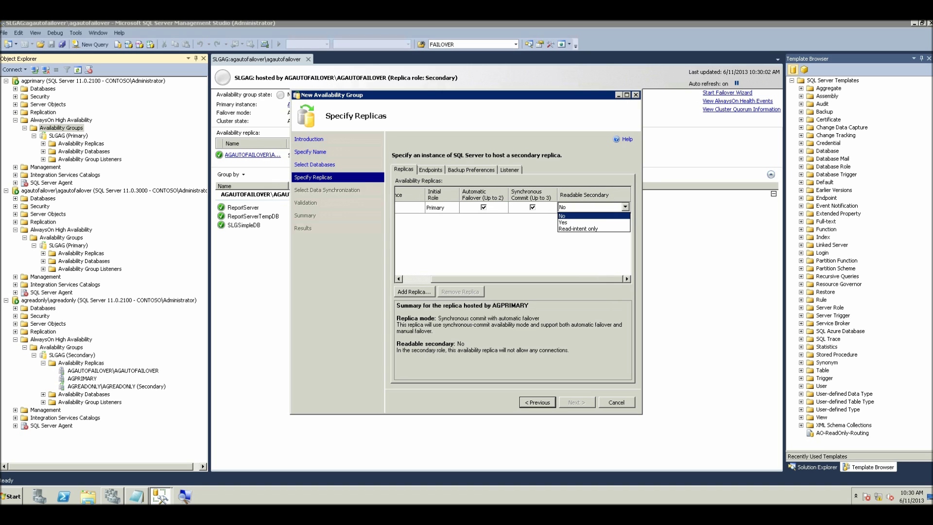
key(Down)
key(Return)
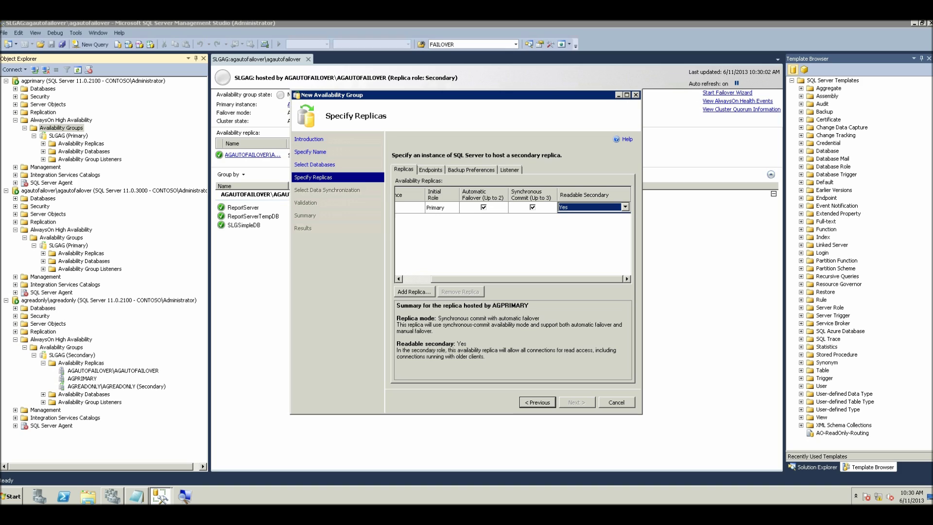
drag(526, 279, 499, 278)
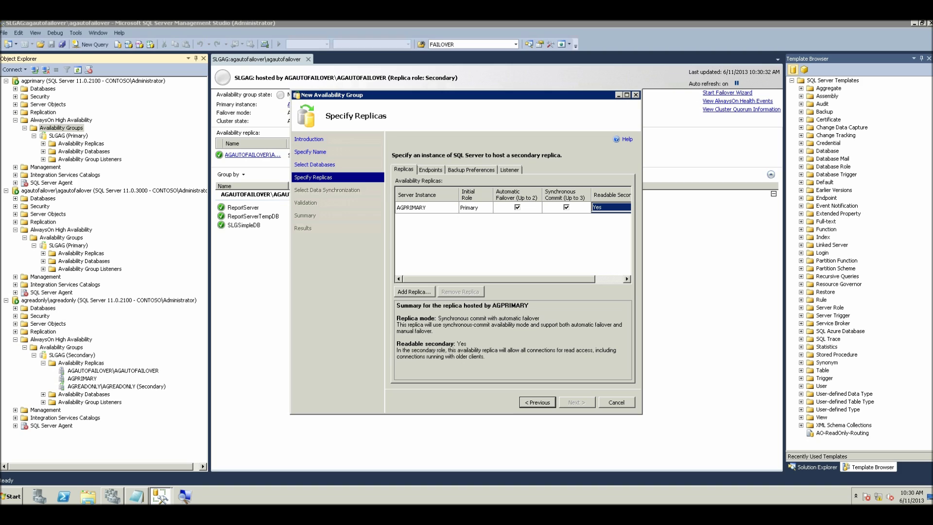
Add agautofailover\agautofailover as a secondary replica, connecting with Windows Authentication
click(414, 292)
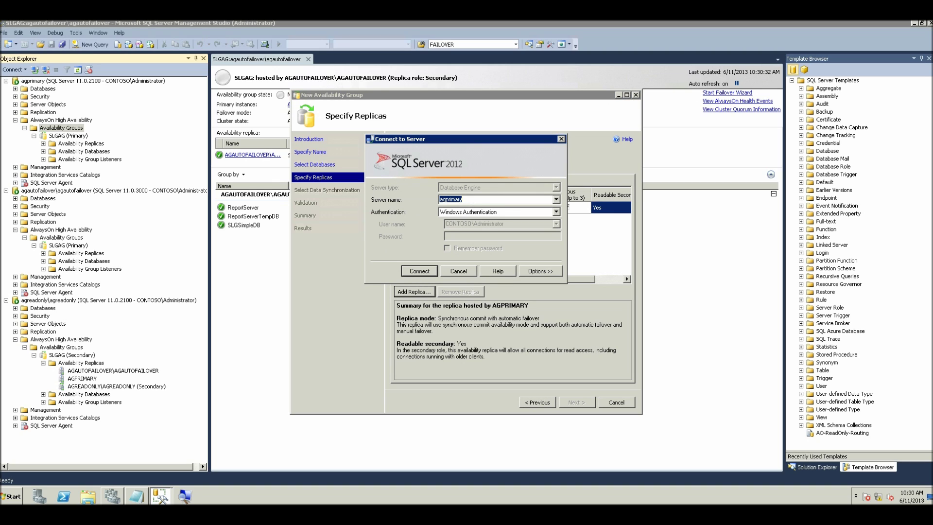
click(556, 200)
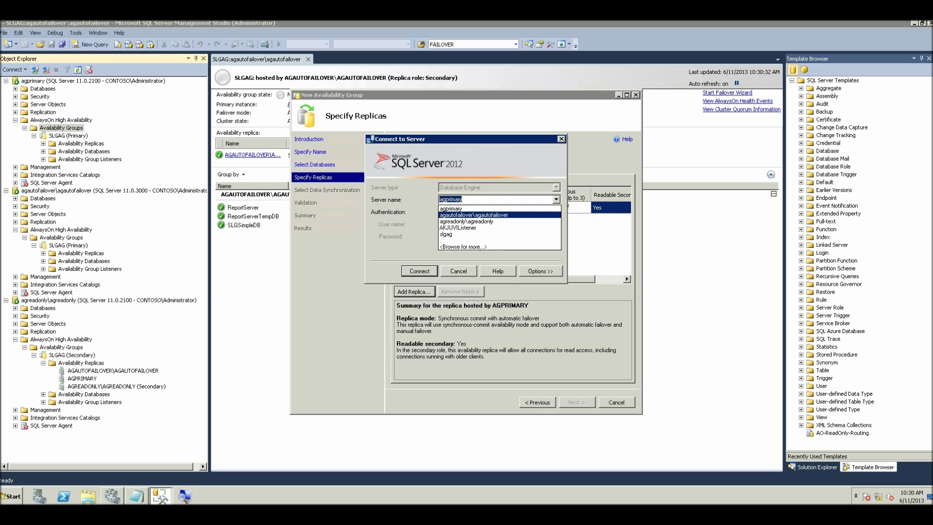
key(Return)
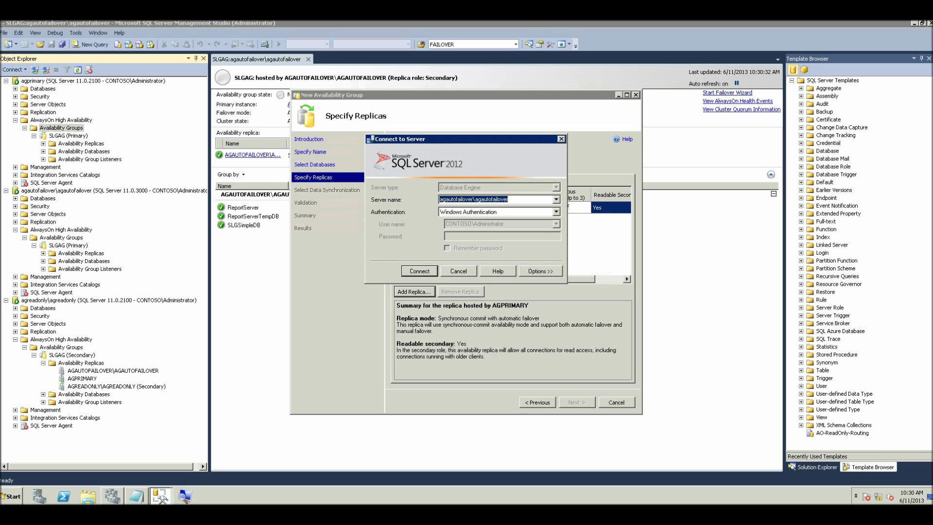
key(Return)
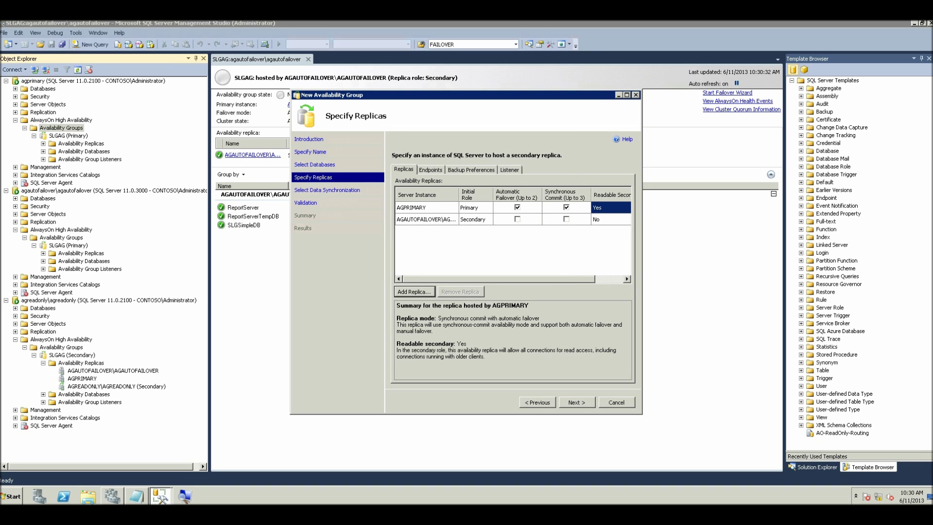
Enable automatic failover with synchronous commit for the AGAUTOFAILOVER replica and set its Readable Secondary to Yes
click(517, 220)
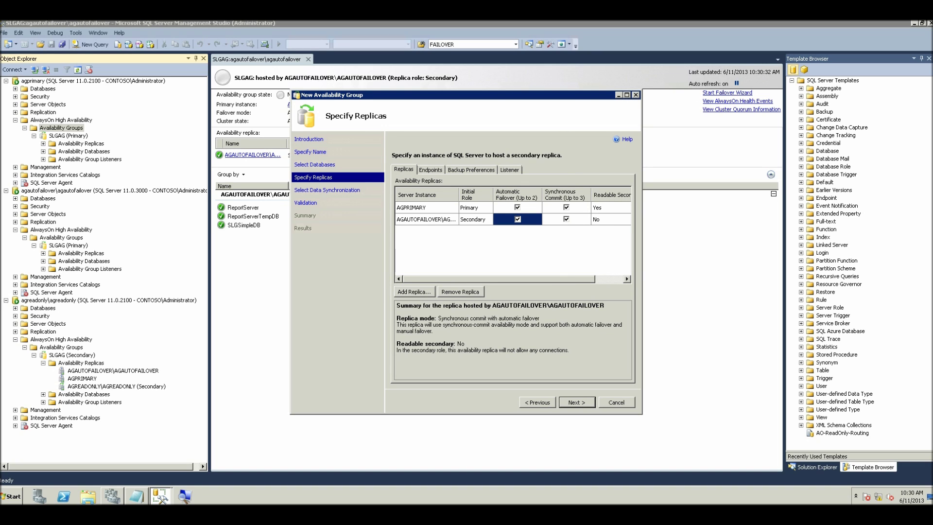
click(611, 219)
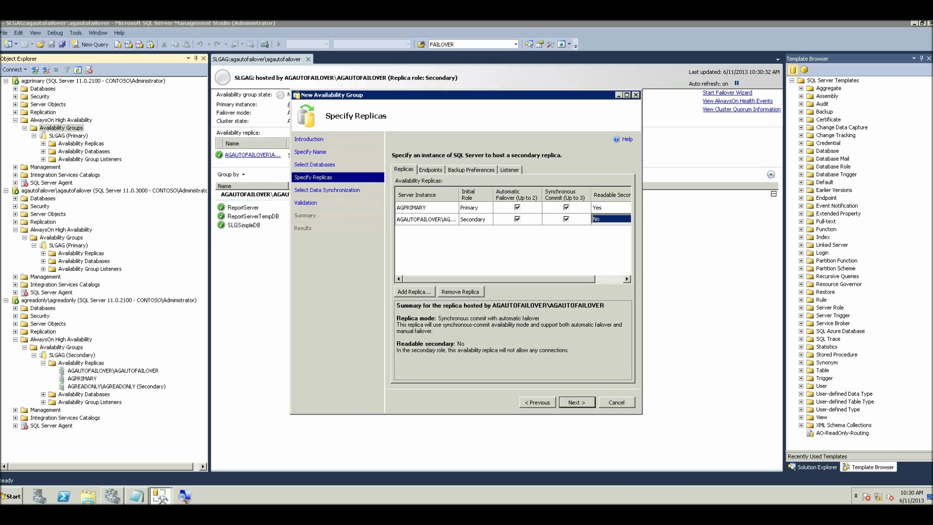
drag(573, 279, 603, 278)
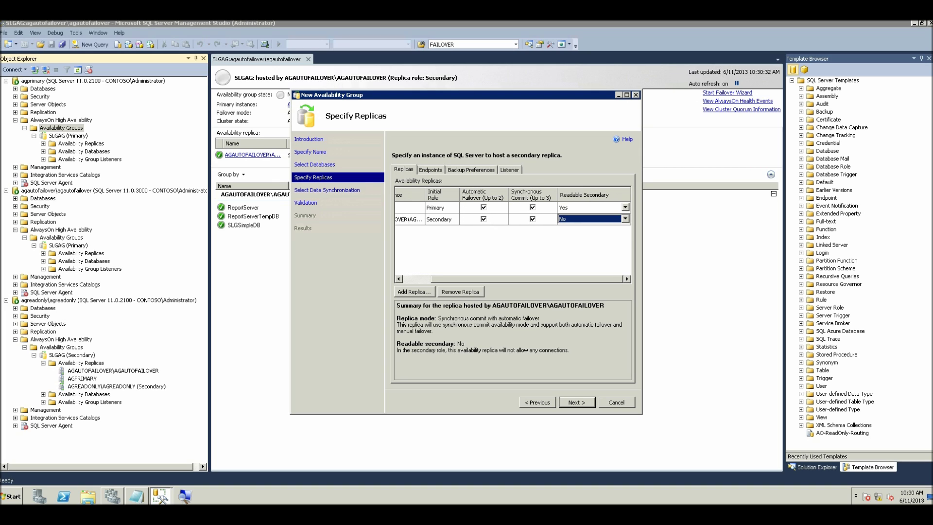
click(625, 219)
click(590, 240)
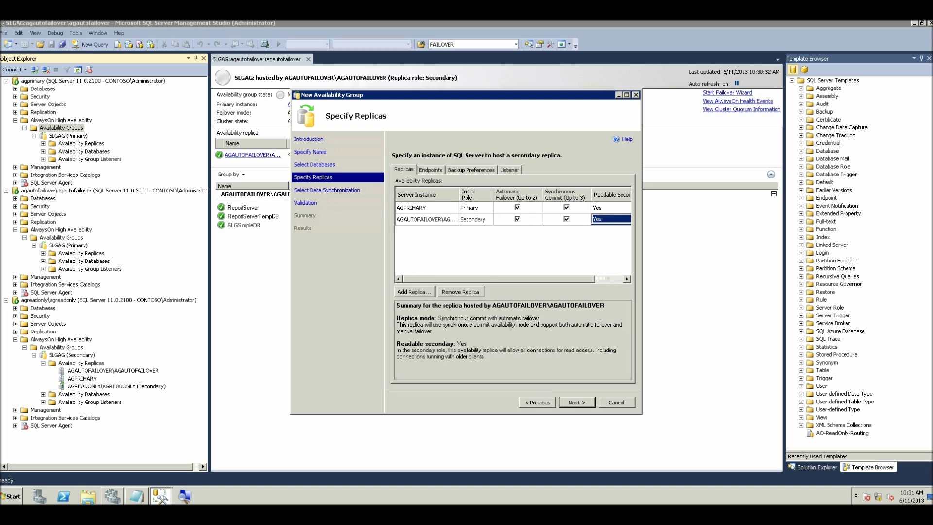
Add agreadonly\agreadonly as another secondary replica of the new availability group
click(414, 291)
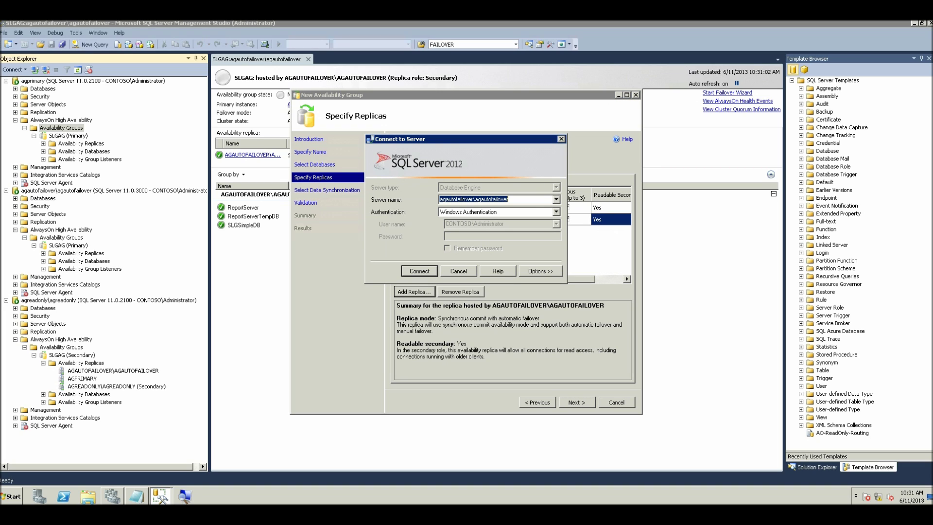
click(556, 199)
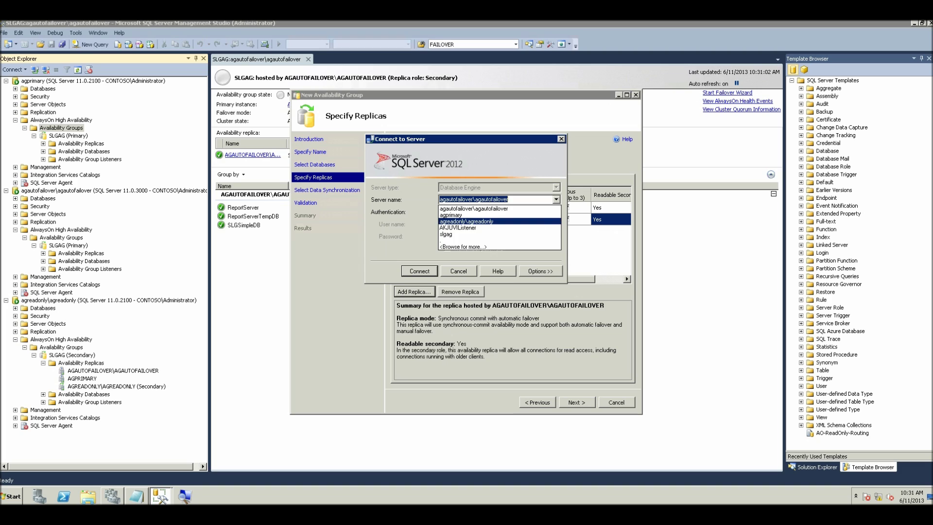
click(495, 221)
key(Return)
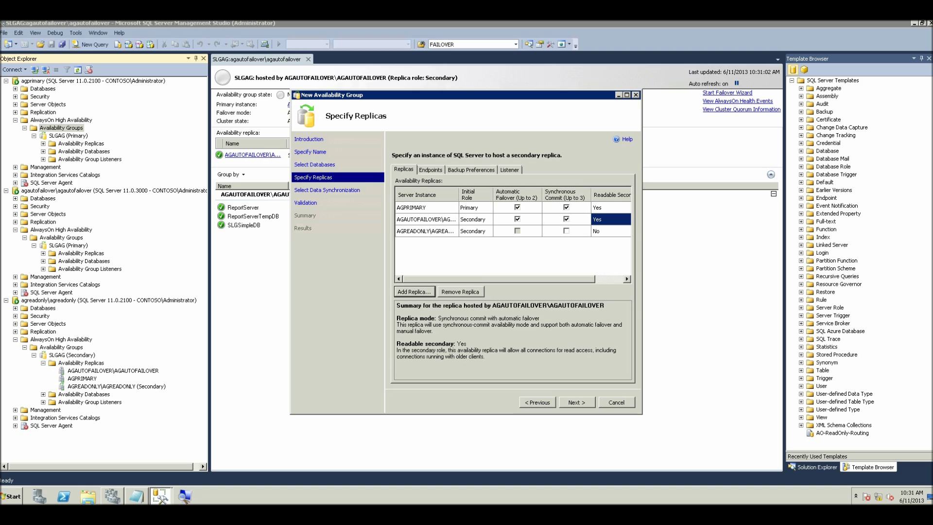
Set the AGREADONLY replica's Readable Secondary to Read-intent only and continue to the data synchronization page
drag(544, 279, 573, 278)
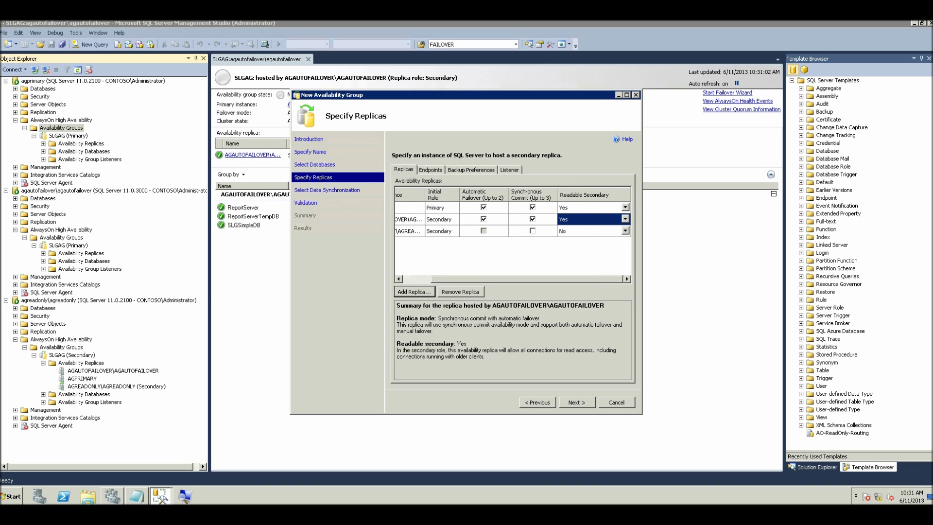
click(626, 231)
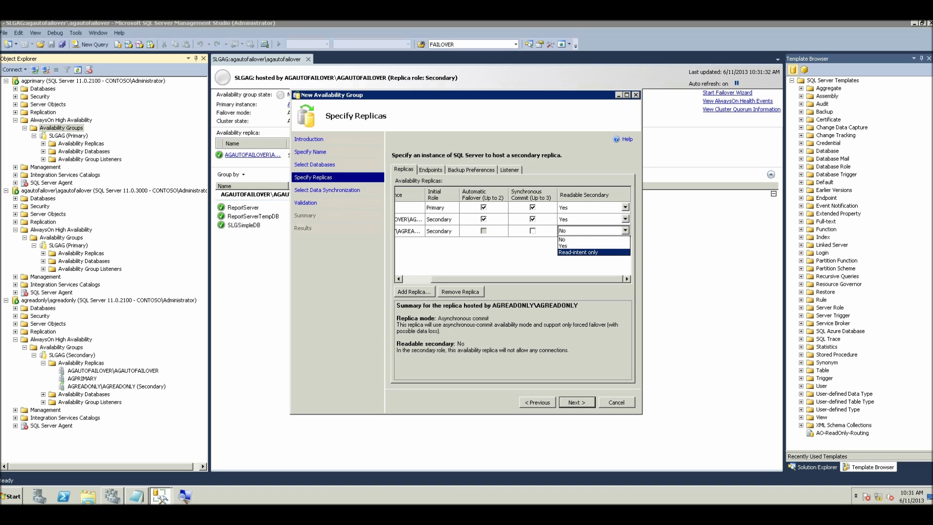
key(Return)
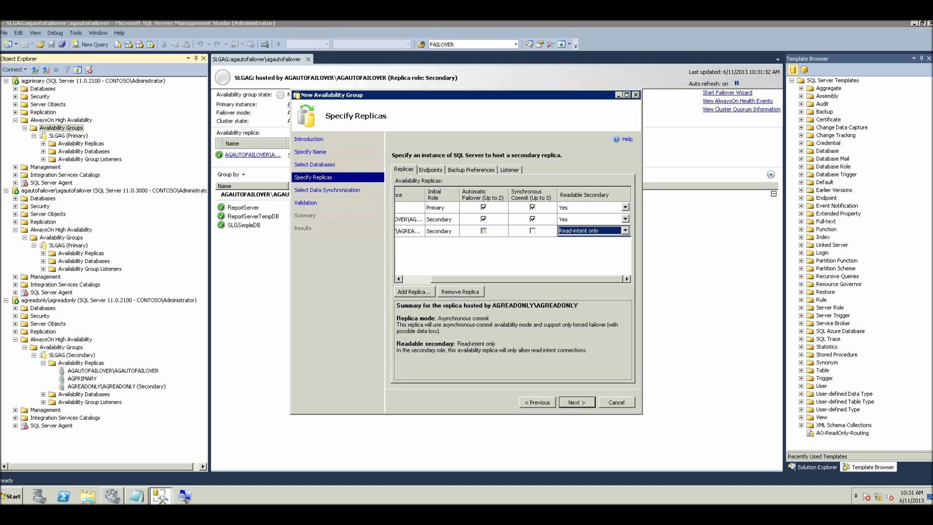
drag(527, 278, 499, 279)
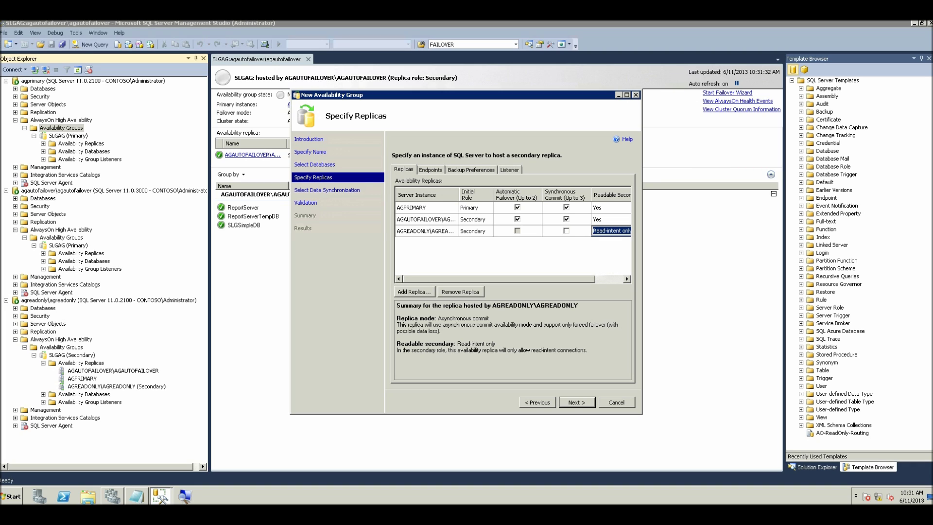
key(Return)
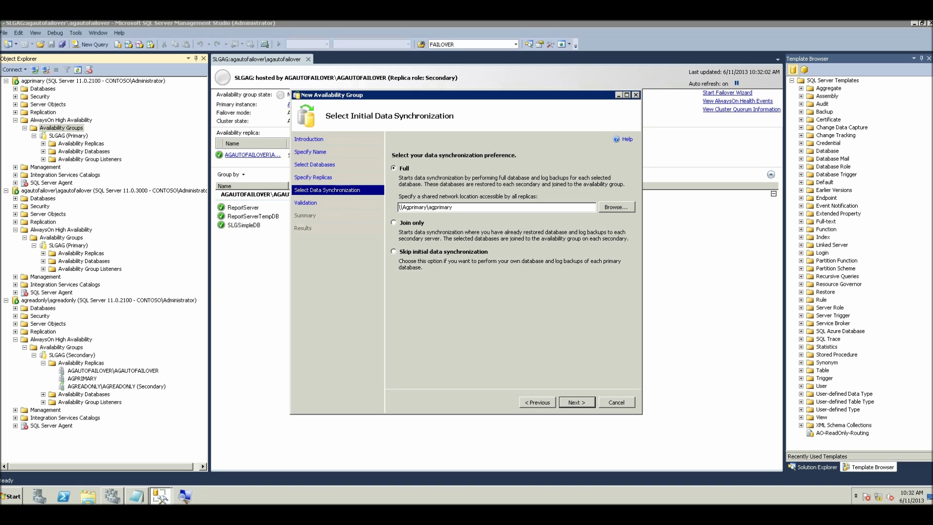
Accept full data synchronization through \\Agprimary\agprimary, validate and create the AKJuviAG group, and close the wizard
click(577, 403)
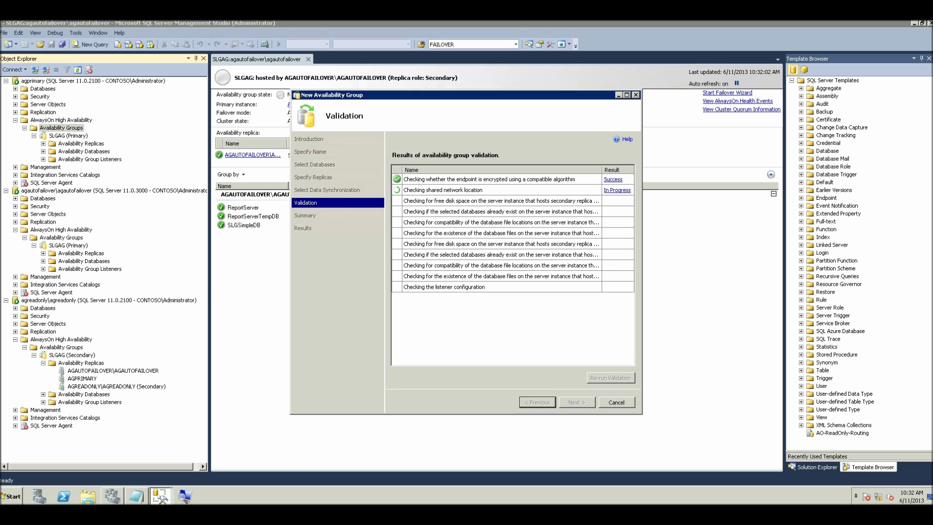
key(Return)
key(Return)
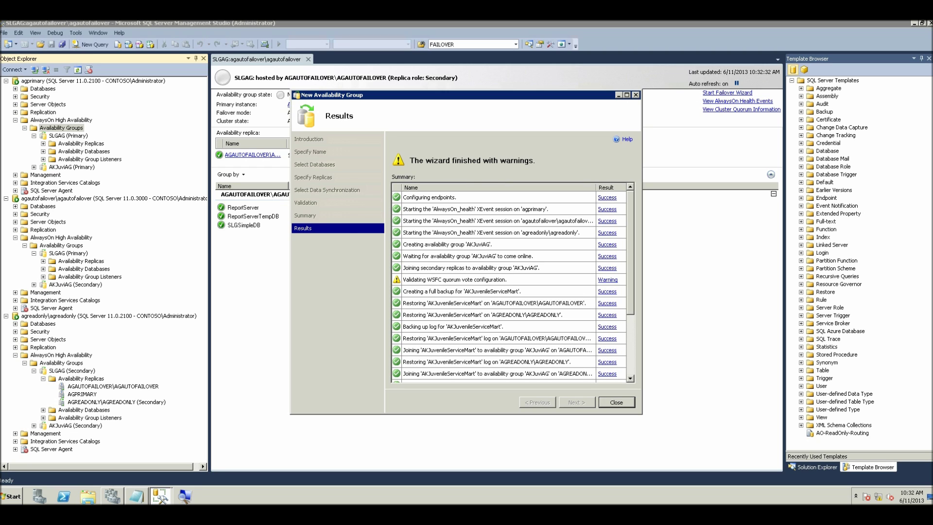
click(615, 402)
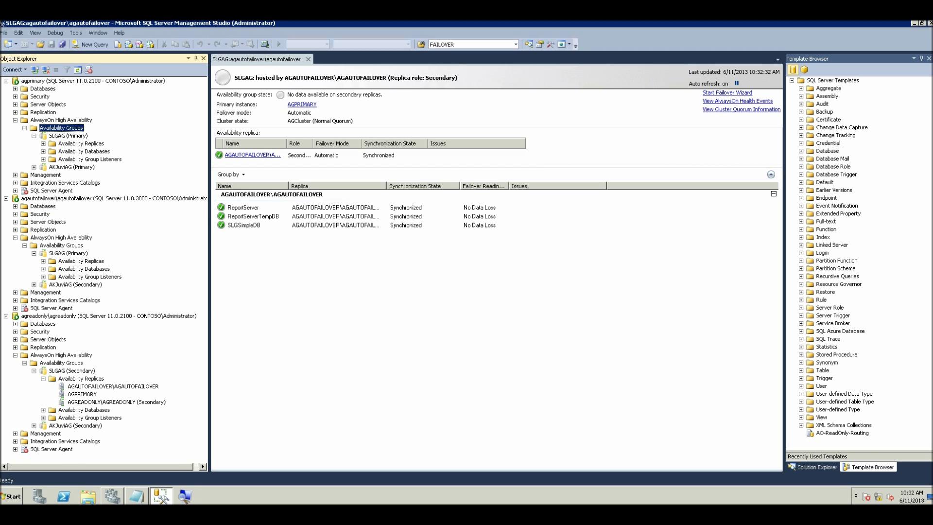
Expand the databases on the agautofailover and agreadonly instances to check the newly added databases' state
click(15, 205)
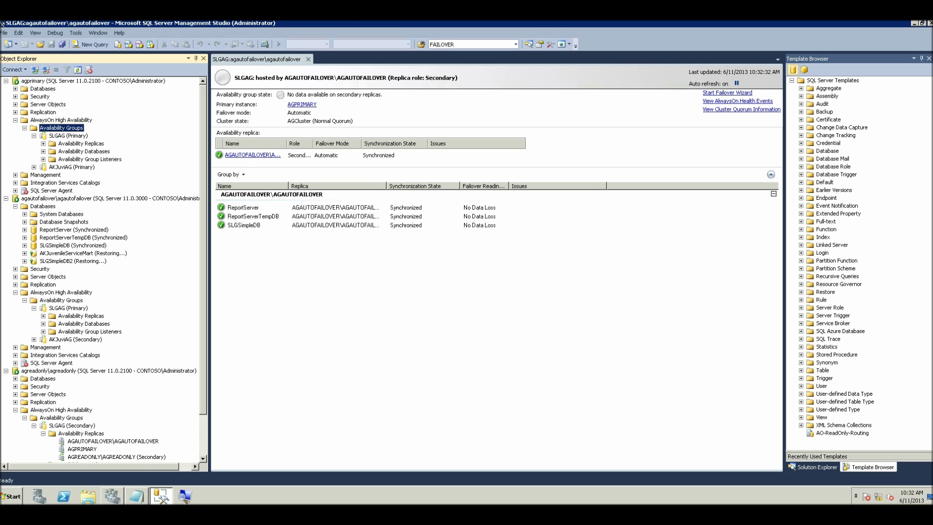
scroll(102, 267, down, 2)
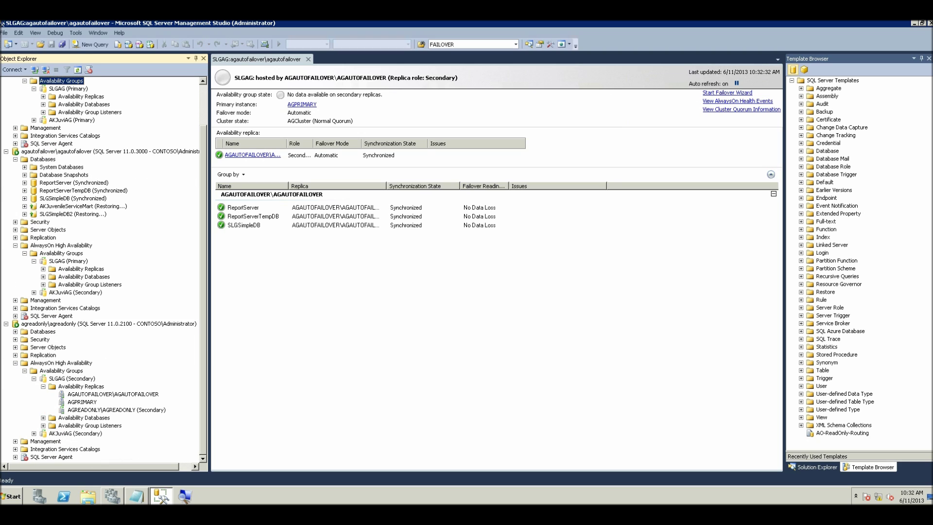
click(15, 331)
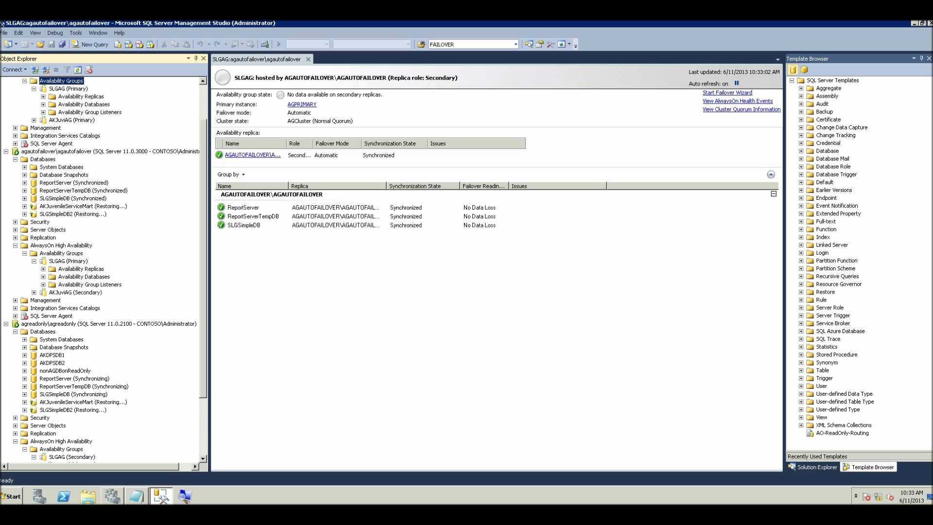
scroll(105, 270, up, 2)
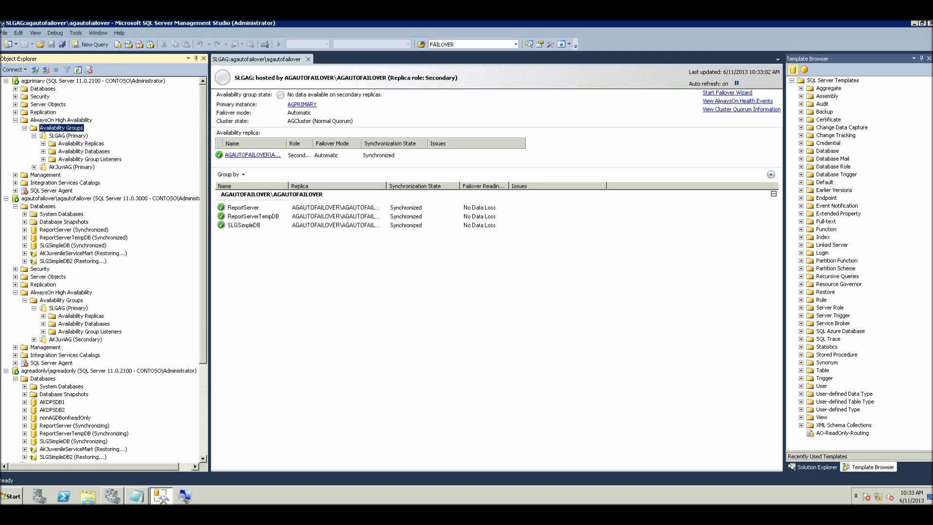
Refresh the databases of the agautofailover and agreadonly instances to check the synchronization state of AKJuvenileServiceMart and SLGSimpleDB2
click(43, 206)
key(F5)
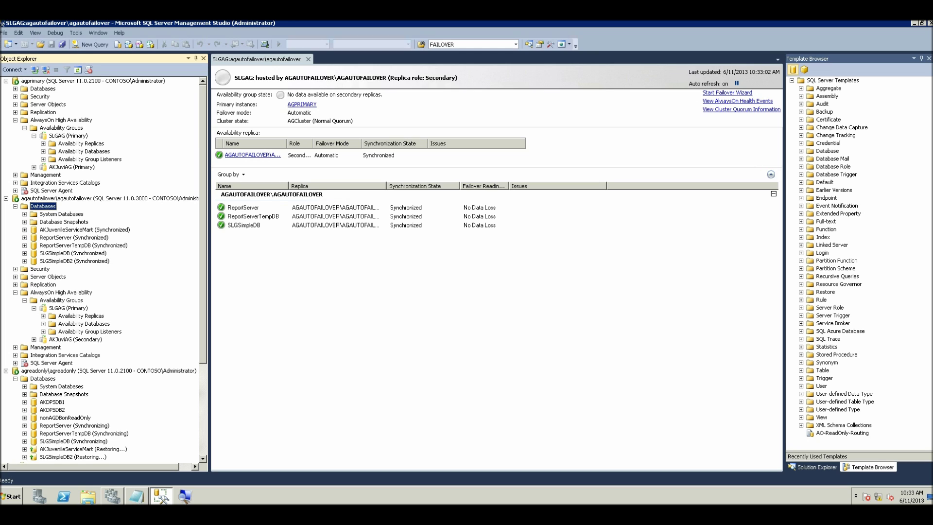
click(85, 230)
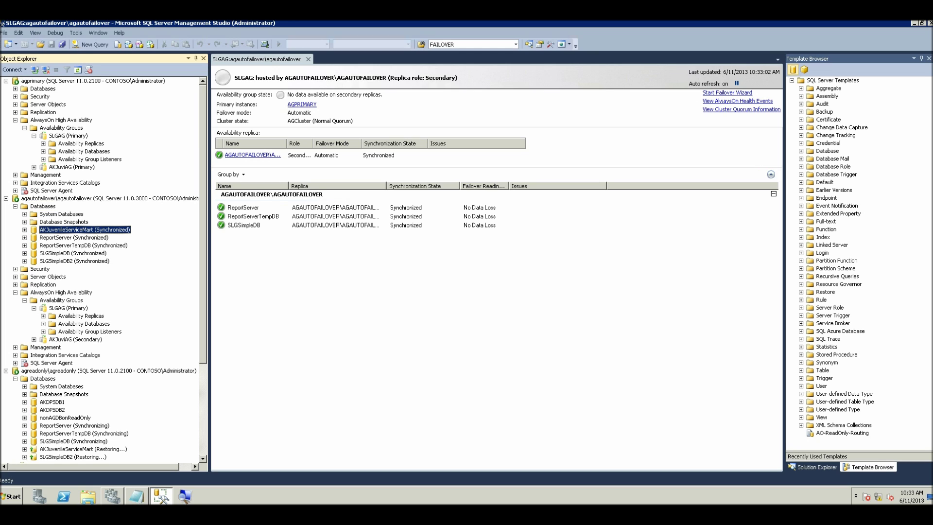
scroll(103, 267, down, 5)
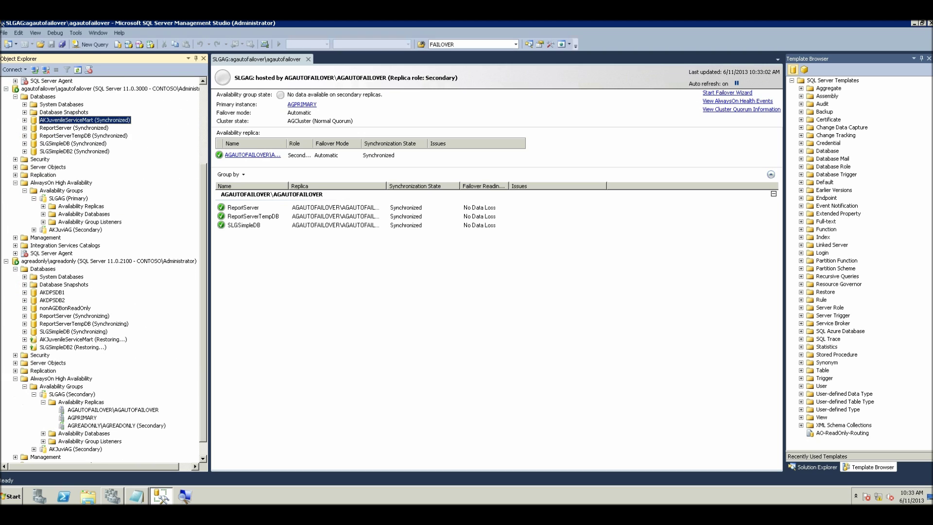
right_click(44, 268)
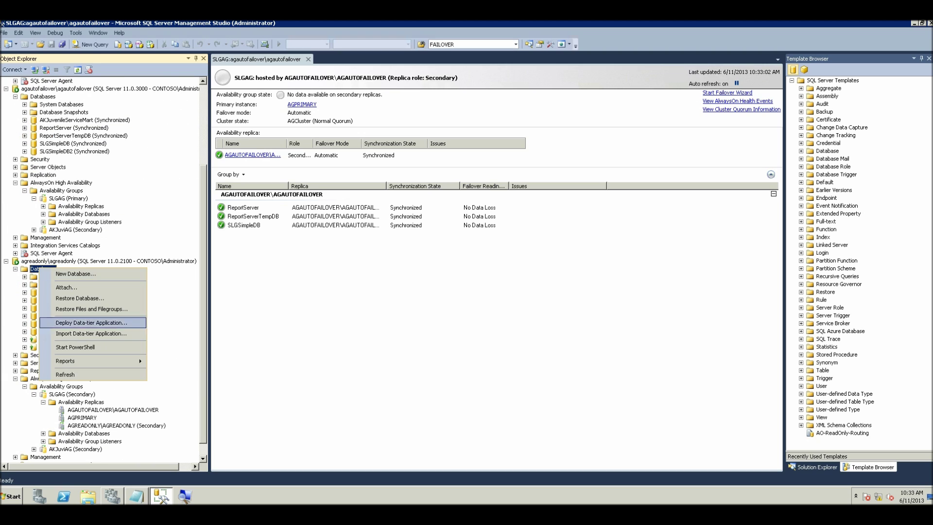
click(56, 374)
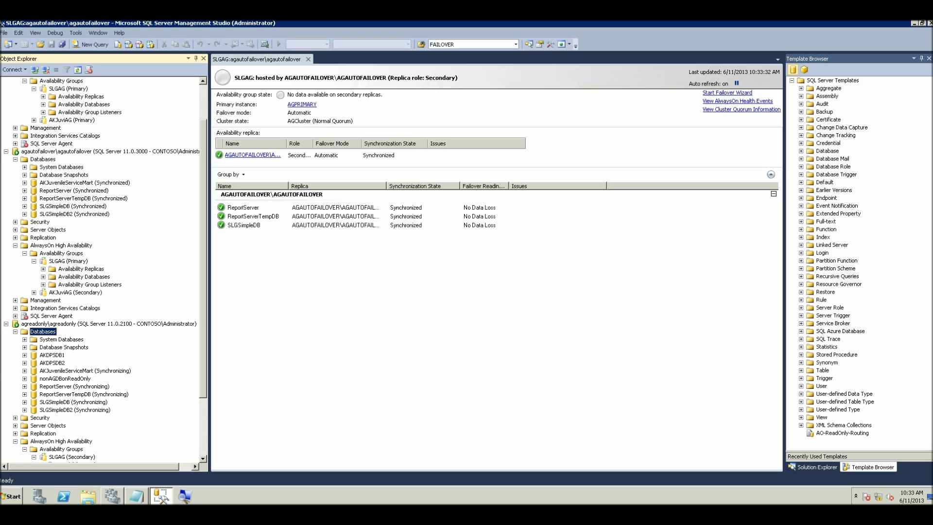
Expand the AKJuviAG availability group on agprimary, and view the AKJuviAG service and its resource in Failover Cluster Manager
scroll(102, 269, up, 2)
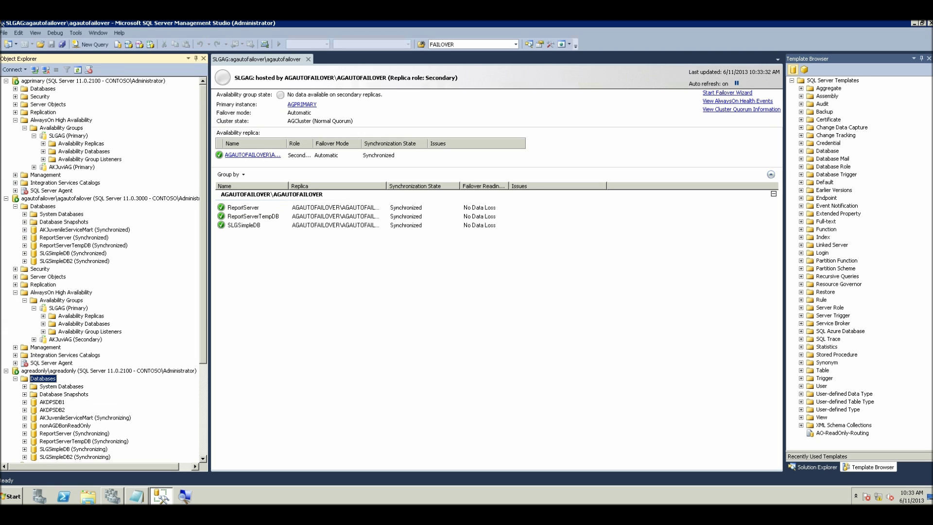
click(71, 167)
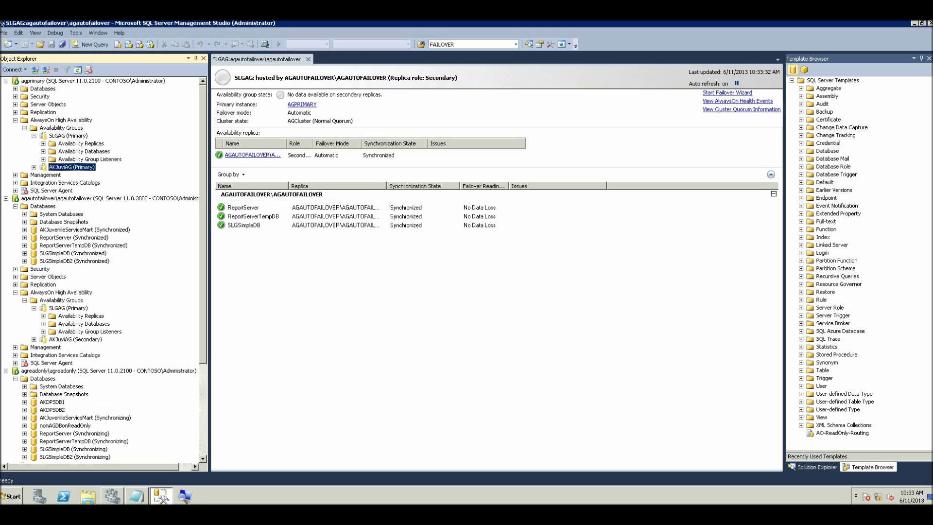
key(Right)
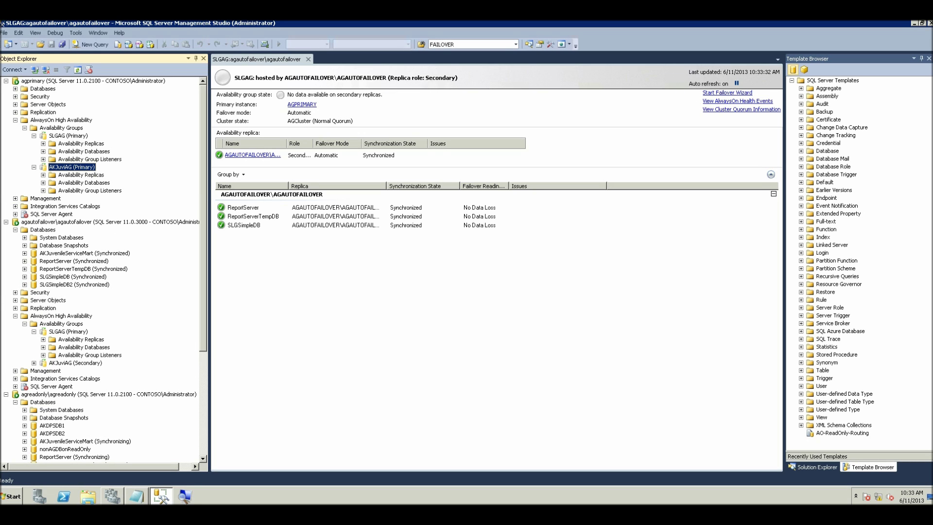
key(alt+Tab)
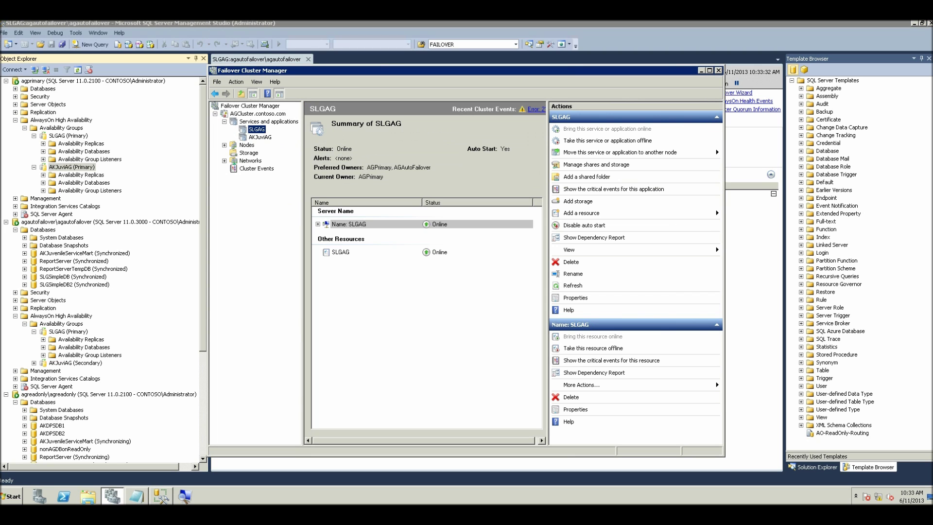
click(260, 137)
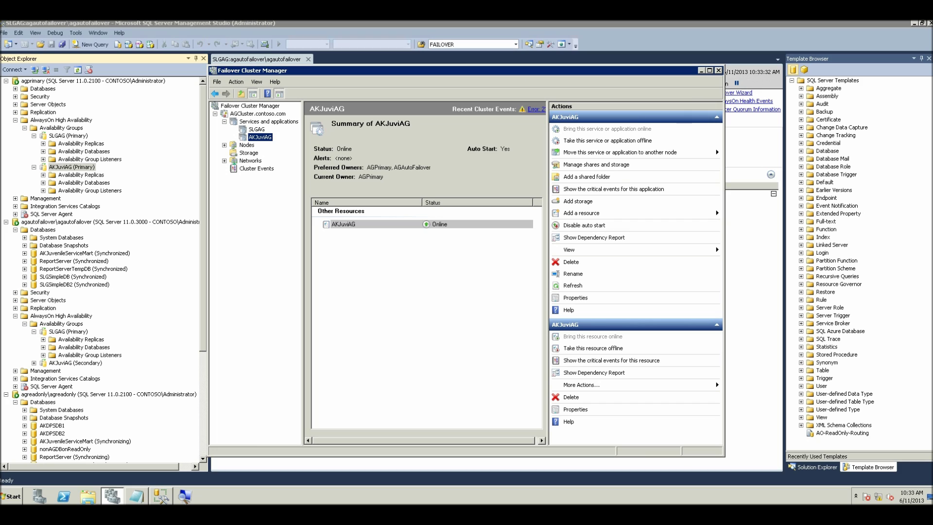
click(344, 223)
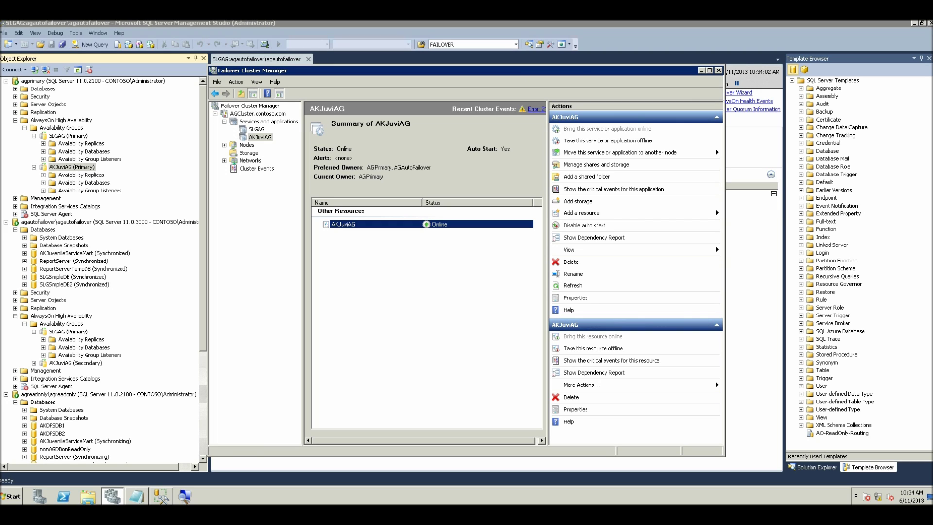
Return to Management Studio and select the top 1000 rows of dbo.FactOffense in AKJuvenileServiceMart on the agautofailover instance
key(alt+Tab)
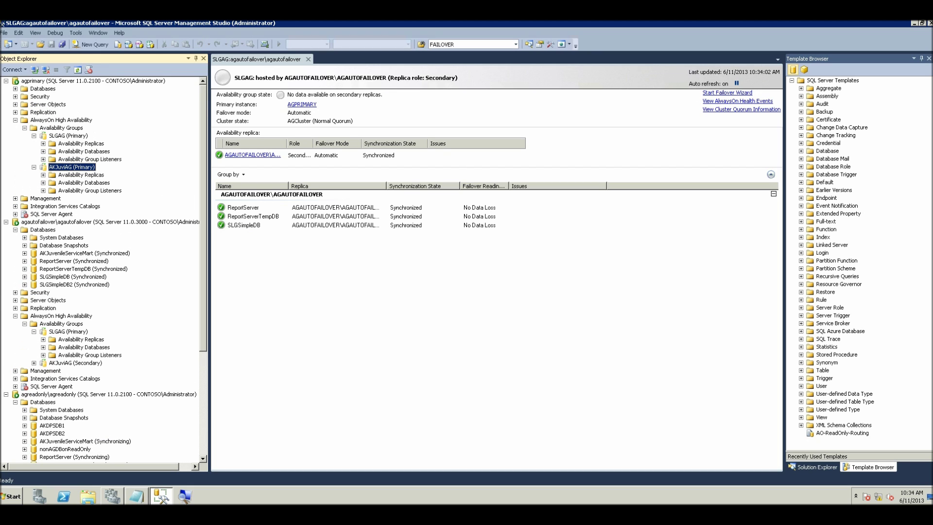
scroll(104, 267, down, 3)
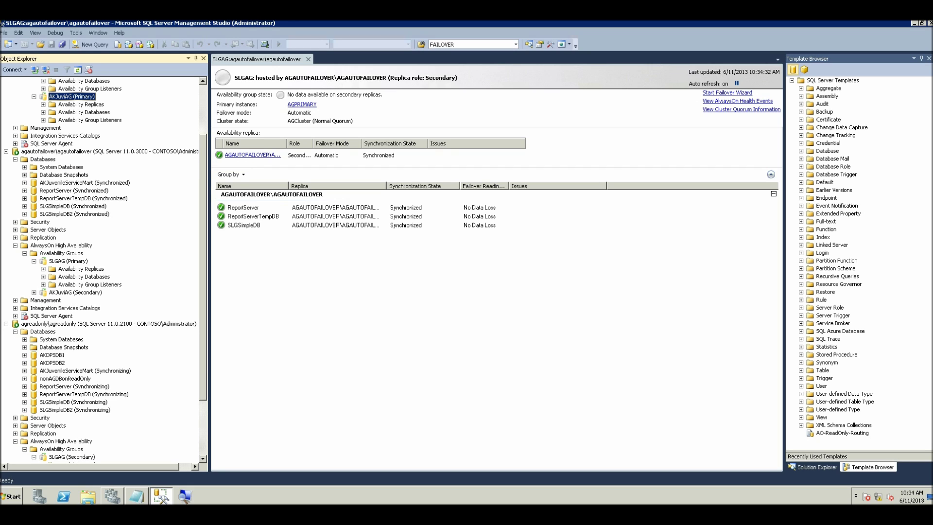
click(25, 183)
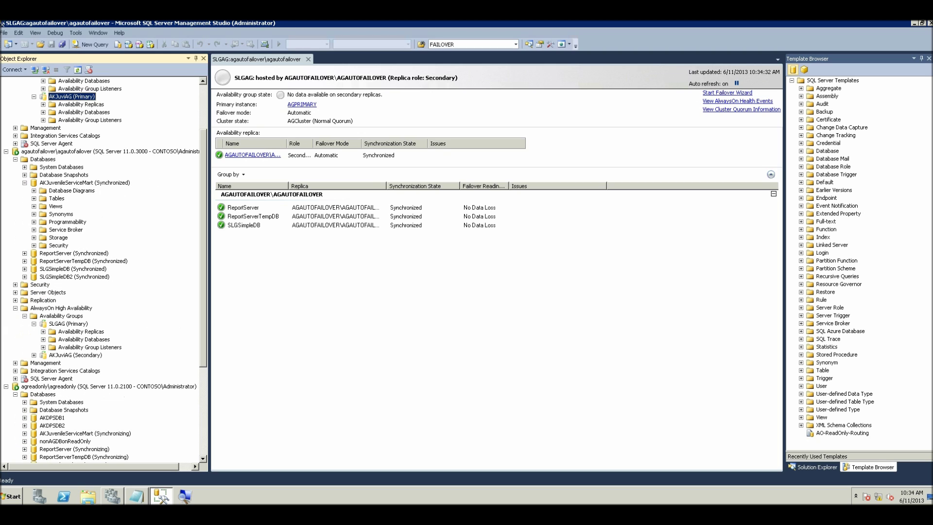
click(34, 198)
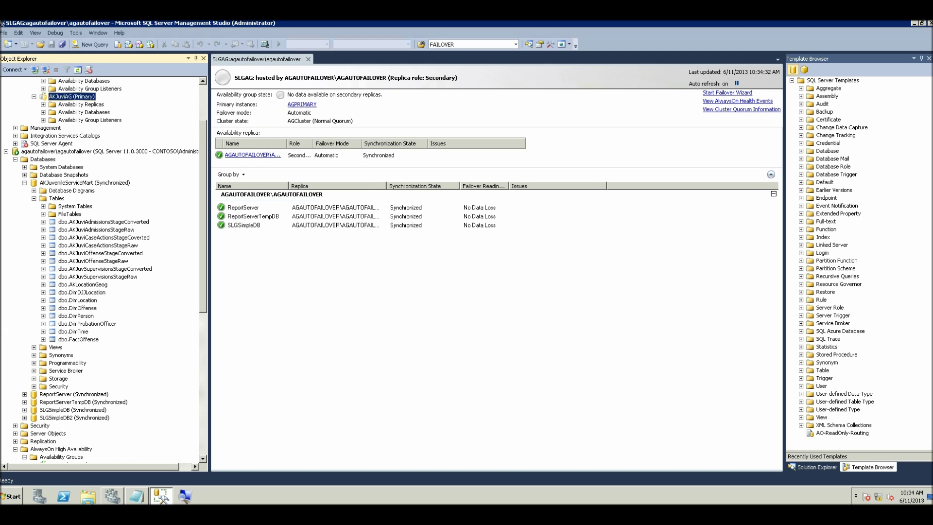
click(77, 339)
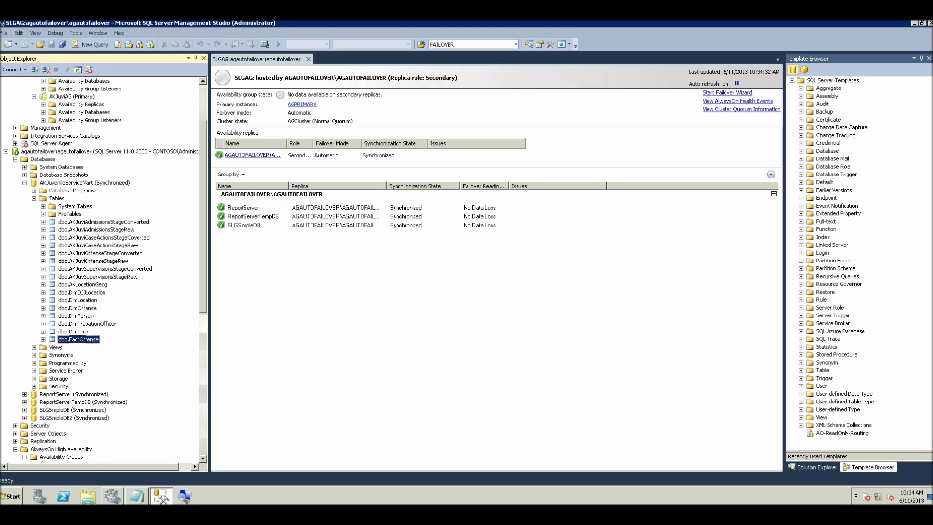
right_click(82, 339)
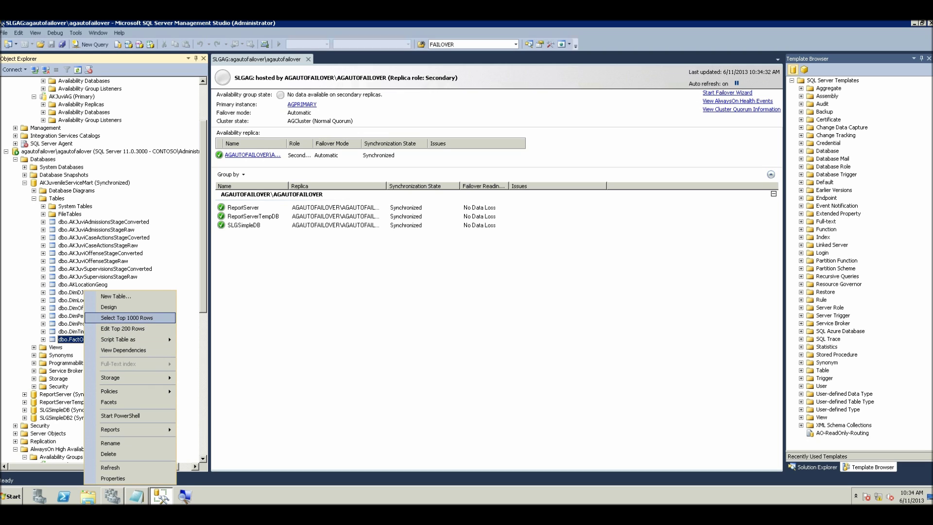
click(127, 317)
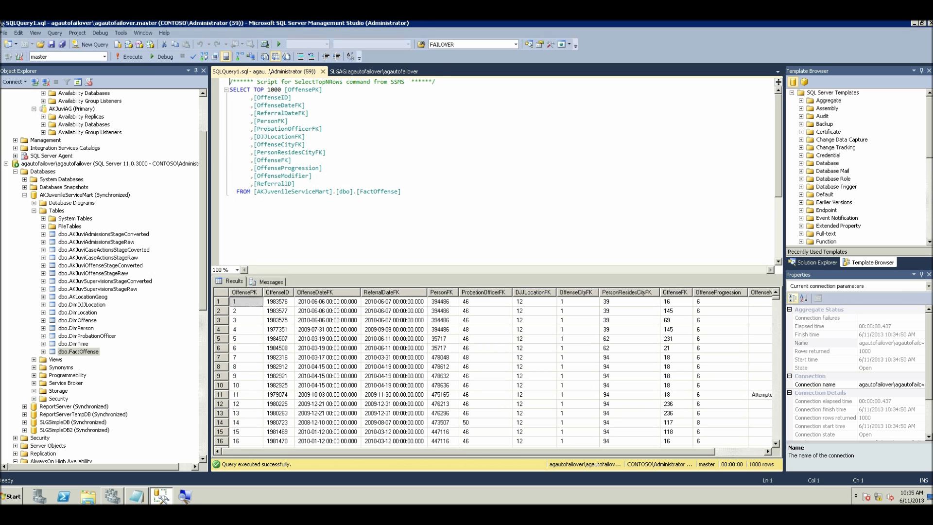
Try to expand the AKJuvenileServiceMart database on the agreadonly instance, and dismiss the resulting message
drag(204, 221, 203, 341)
scroll(105, 277, down, 2)
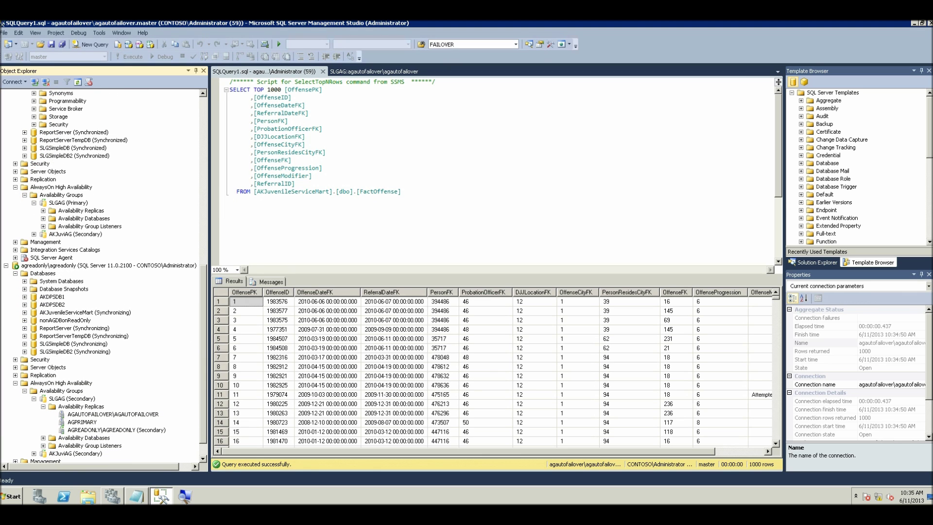
click(26, 265)
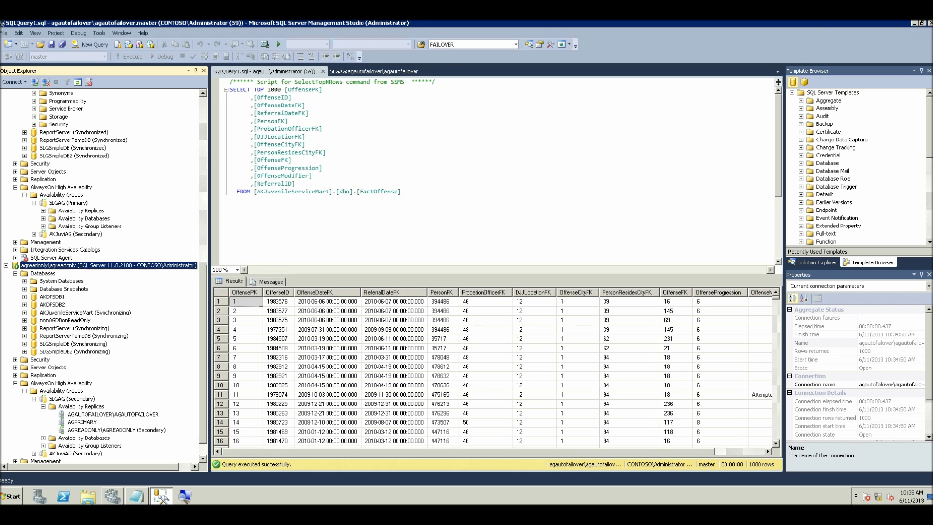
click(25, 312)
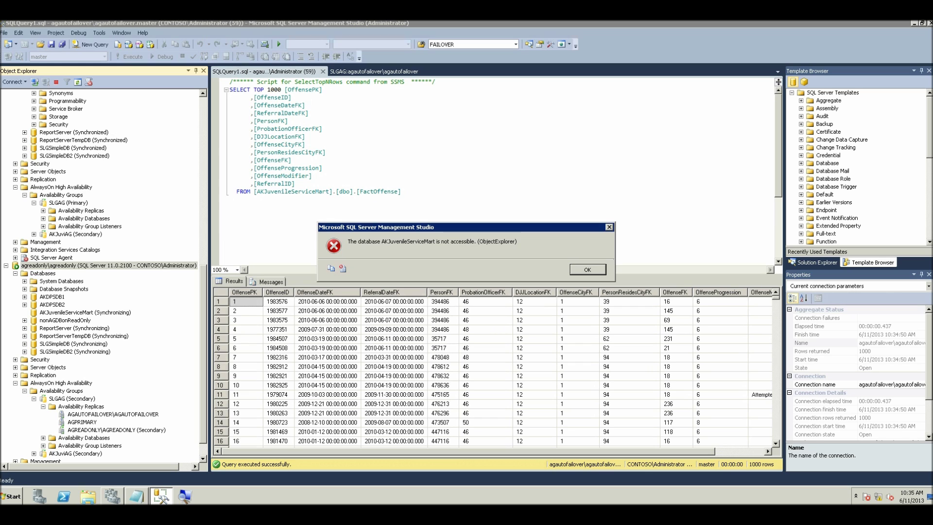
drag(466, 226, 432, 196)
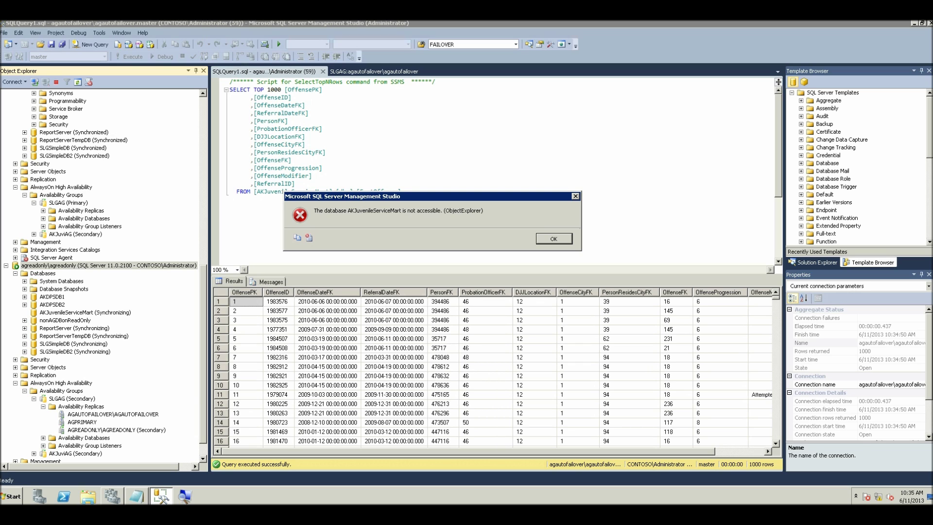
key(Return)
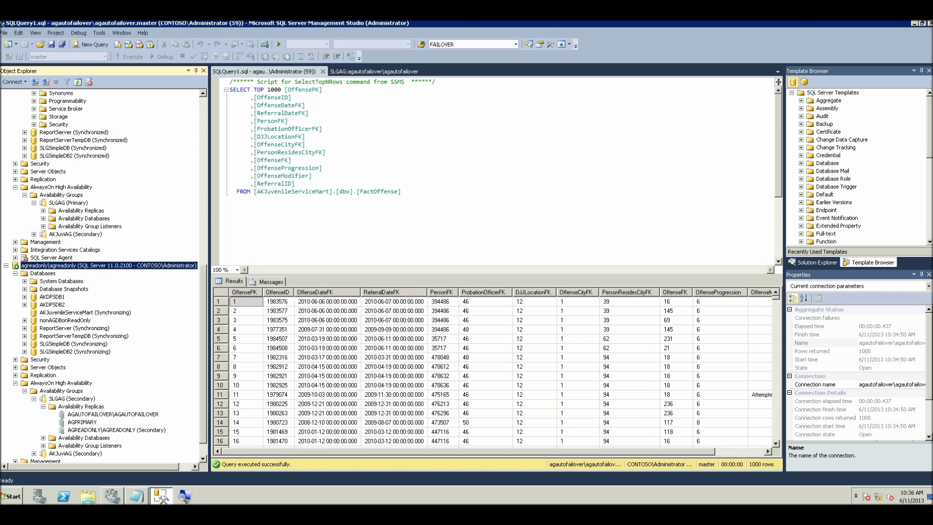
Switch to the AGDC machine and show the report data of OffenseByYear.rdl in Visual Studio, with the Datasets folder expanded and DataSet1 collapsed
mouse_move(1, 243)
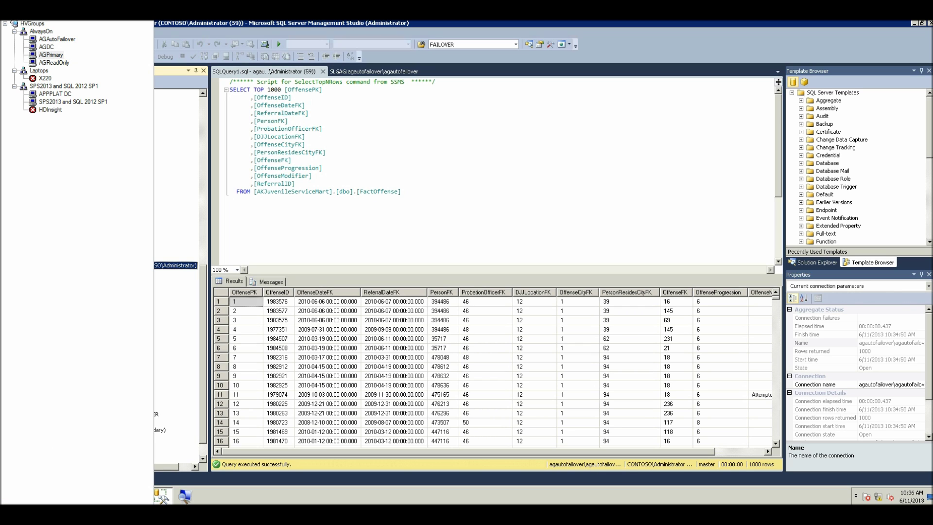
click(46, 47)
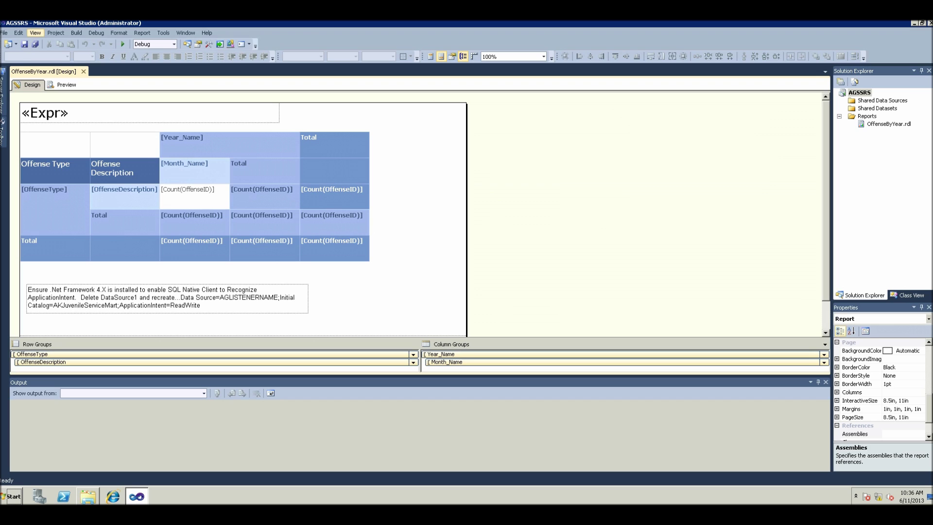
click(35, 32)
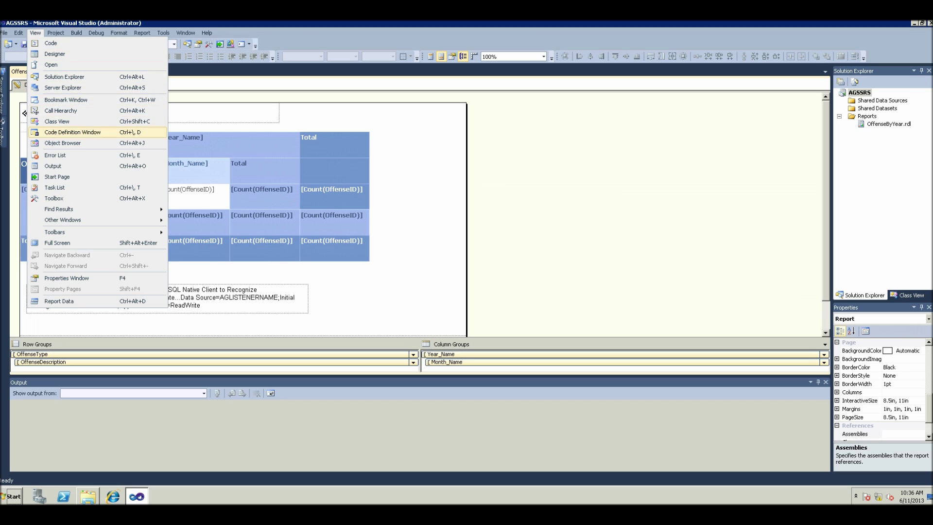
click(59, 301)
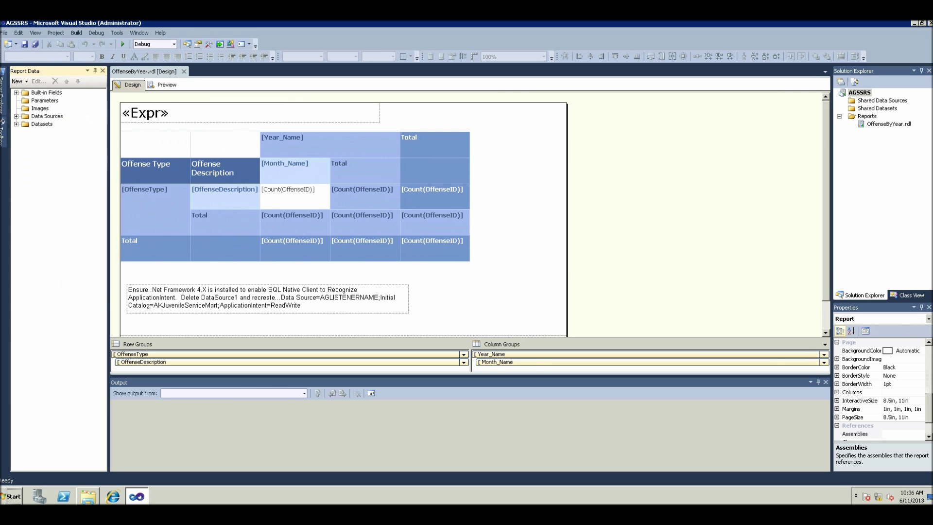
click(16, 123)
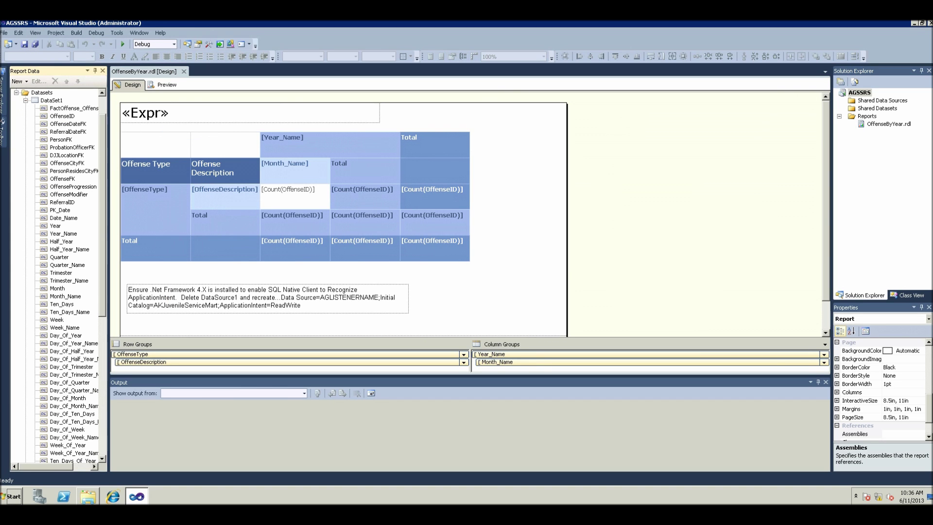
click(26, 101)
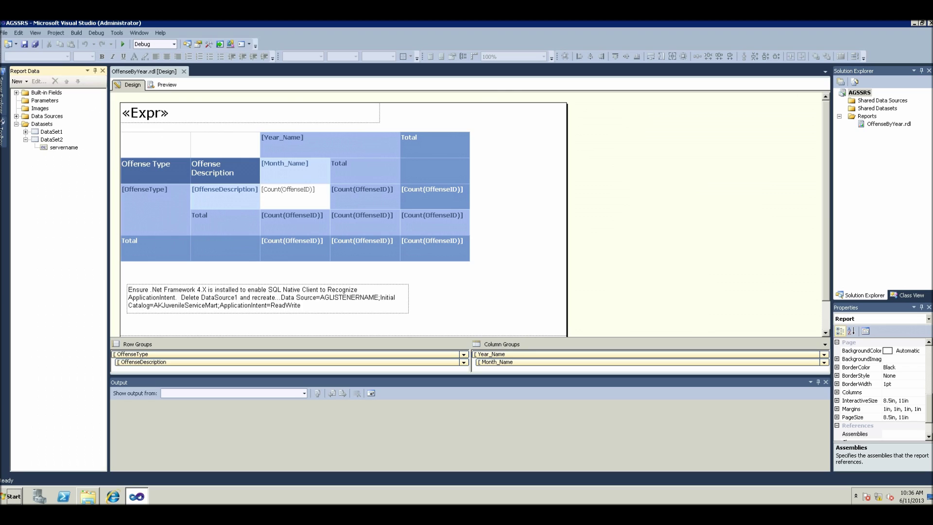
Replace the AKJuviListener server in DataSource1's connection string with agreadonly\agreadonly and accept the data source properties
click(55, 124)
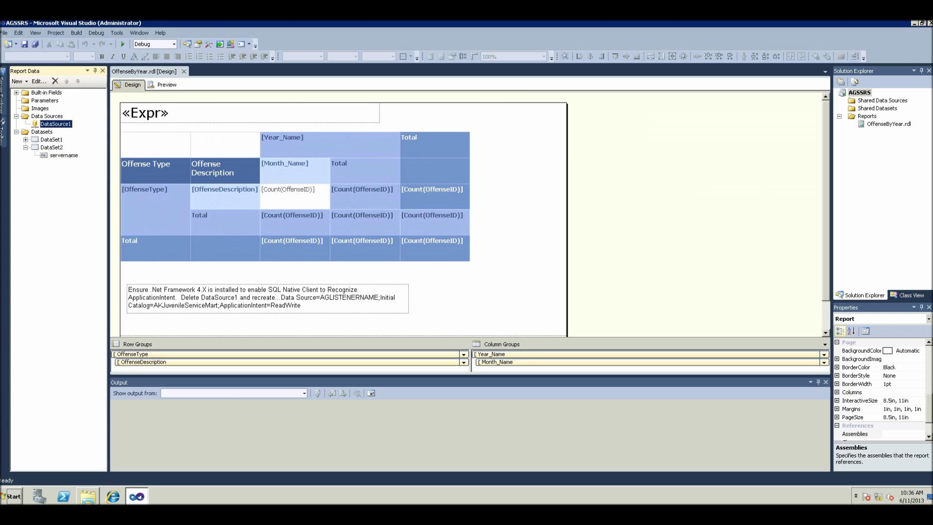
right_click(50, 124)
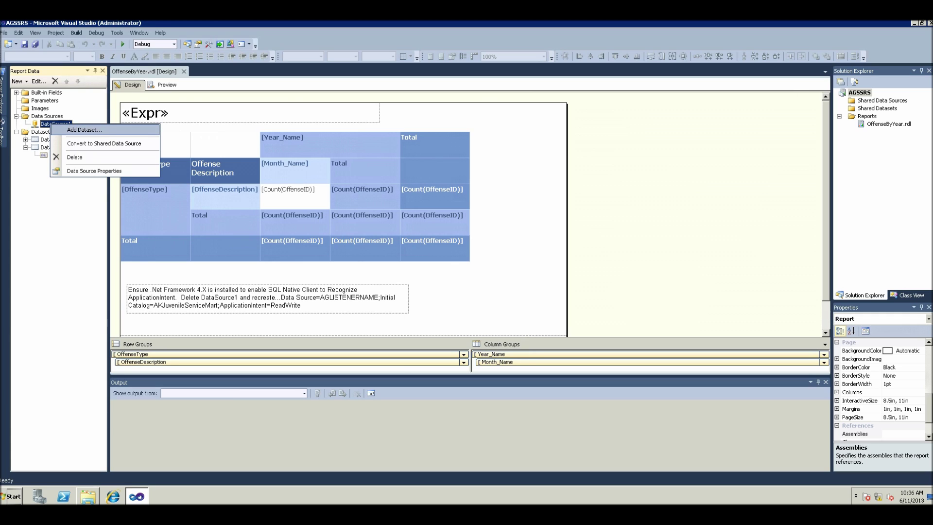
click(94, 171)
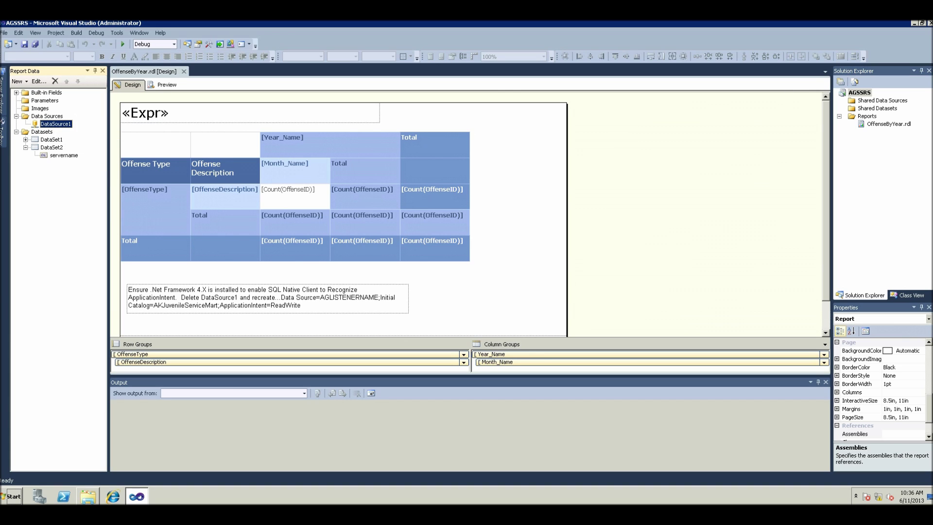
double_click(56, 123)
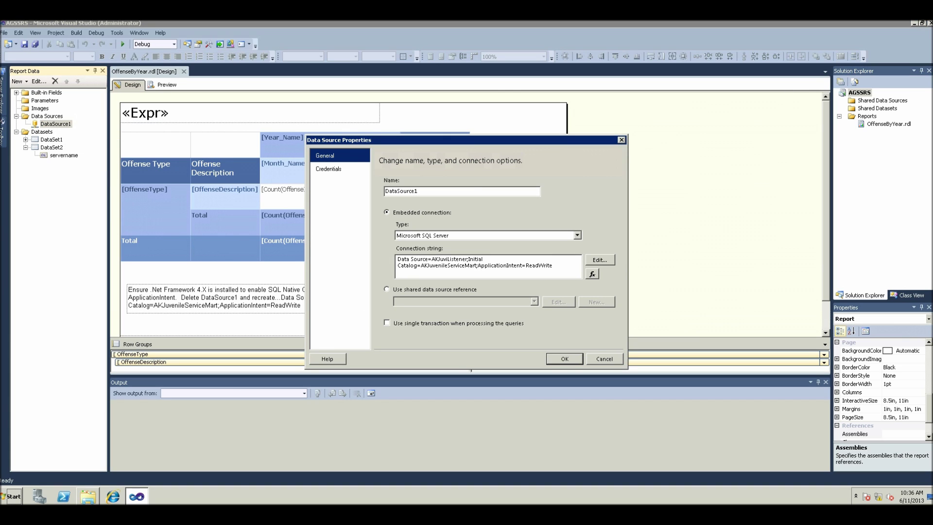
drag(431, 258, 468, 259)
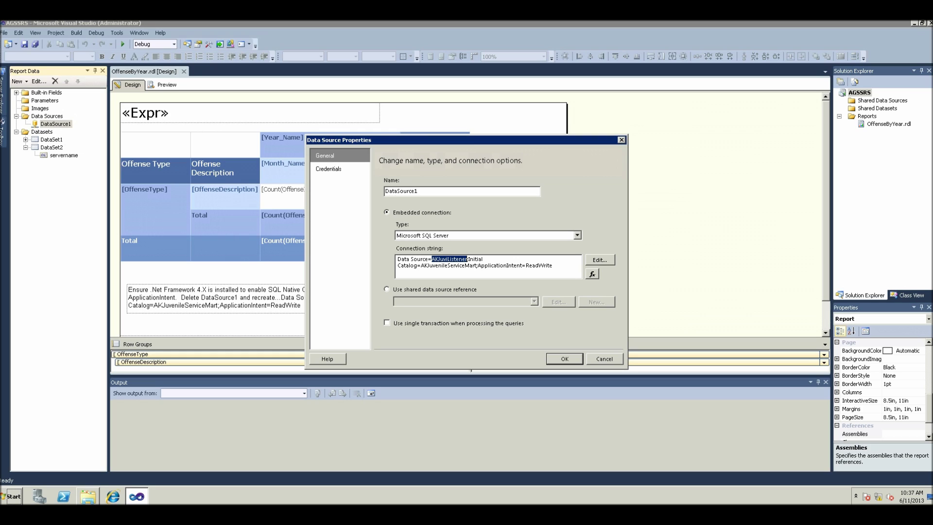
text(agreadyonly\agreadonly)
key(Return)
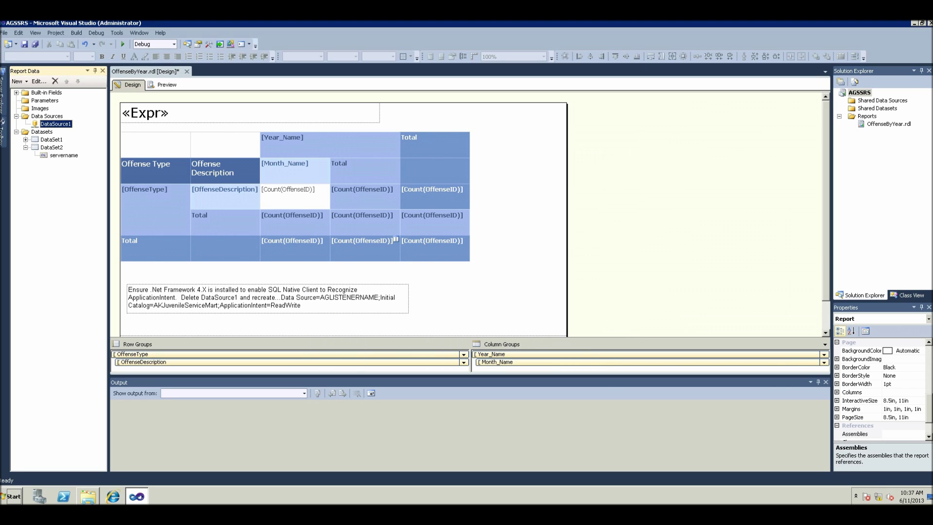
Preview the OffenseByYear report, return to its design, and change ApplicationIntent to ReadOnly in DataSource1's connection string
click(164, 85)
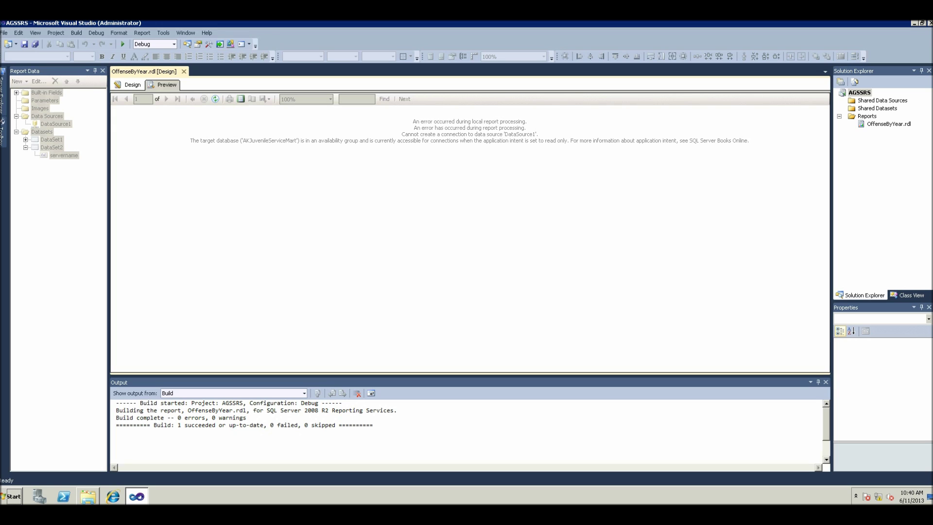
click(129, 84)
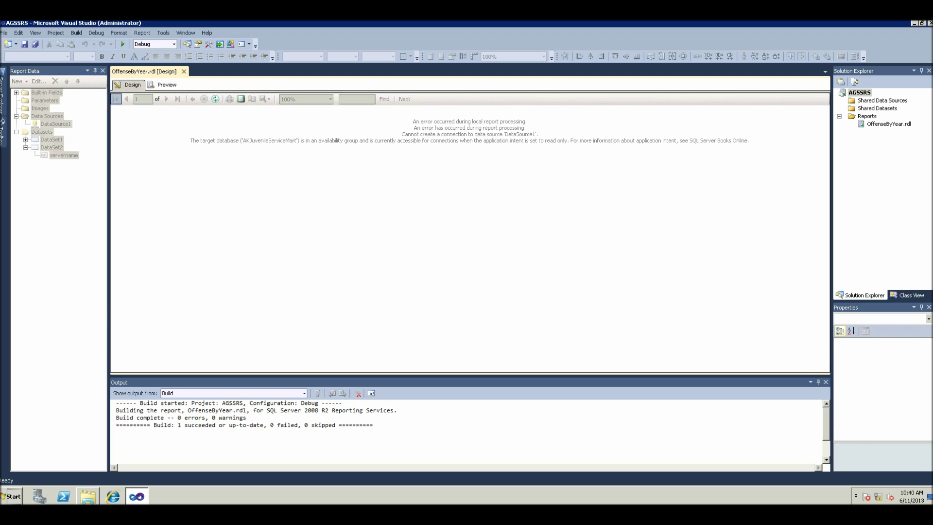
double_click(55, 124)
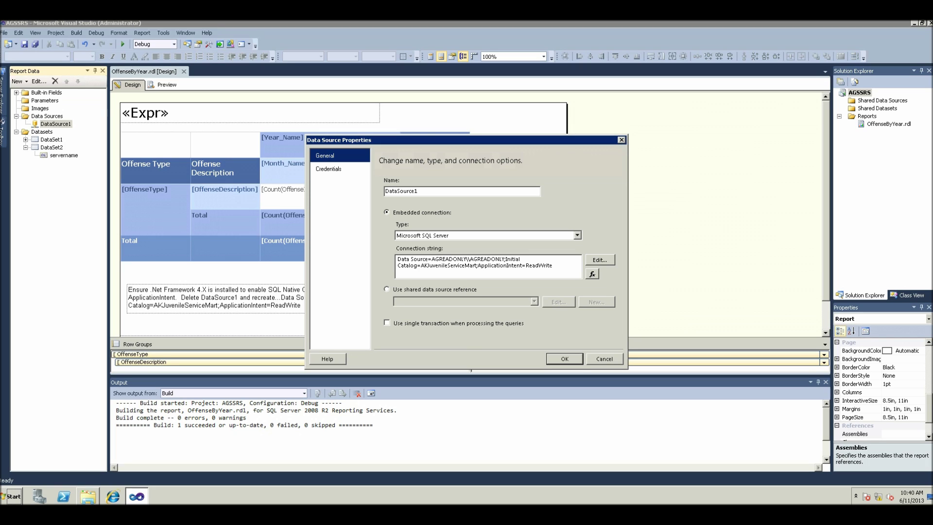
click(553, 266)
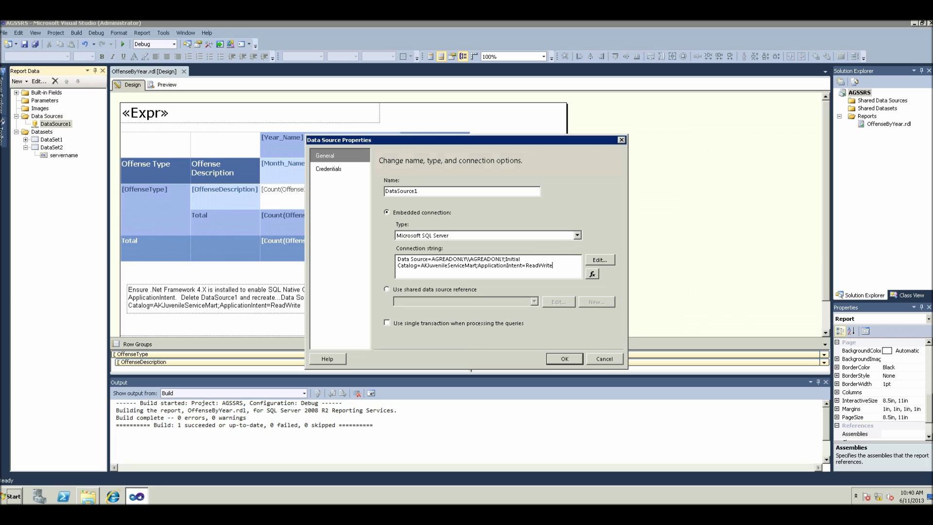
key(BackSpace)
key(BackSpace)
key(BackSpace)
key(BackSpace)
key(BackSpace)
text(Only)
click(564, 358)
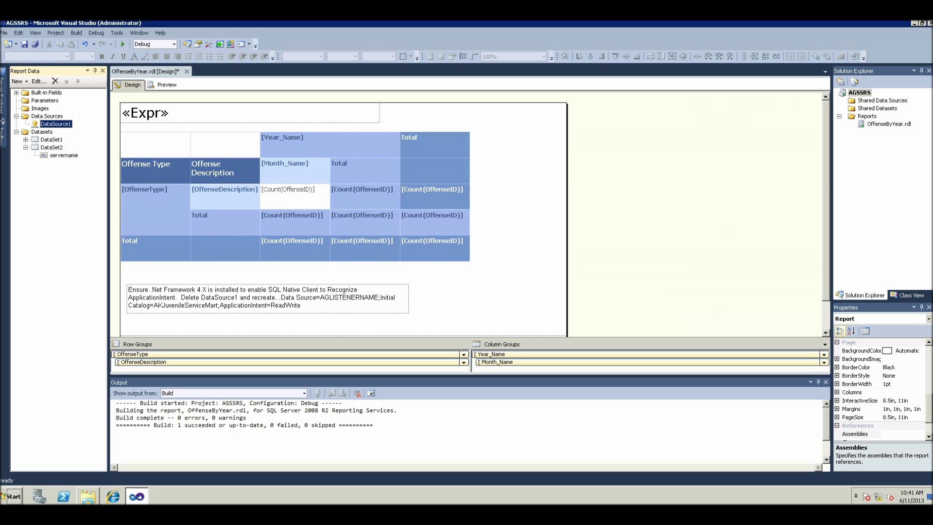
Preview the report, return to its design, and examine the expression behind the title text box, including its servername field, without editing it
click(164, 85)
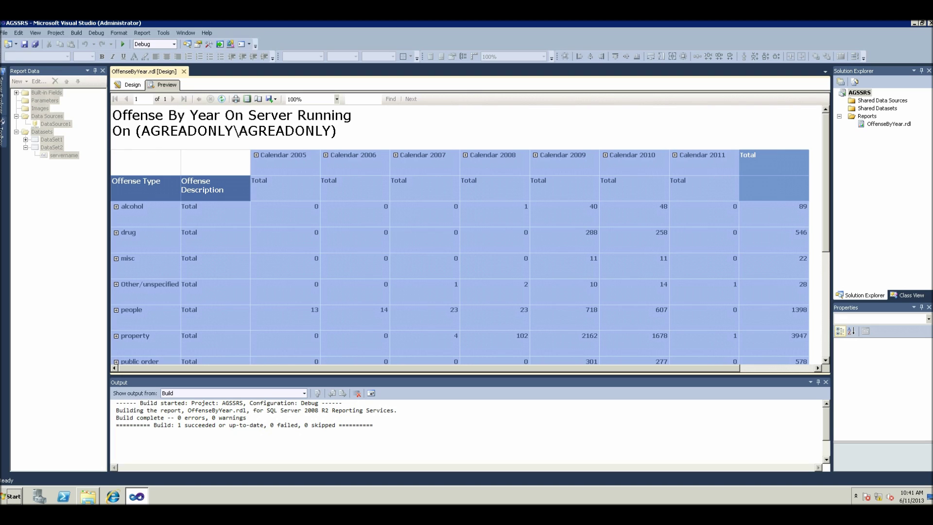
click(132, 85)
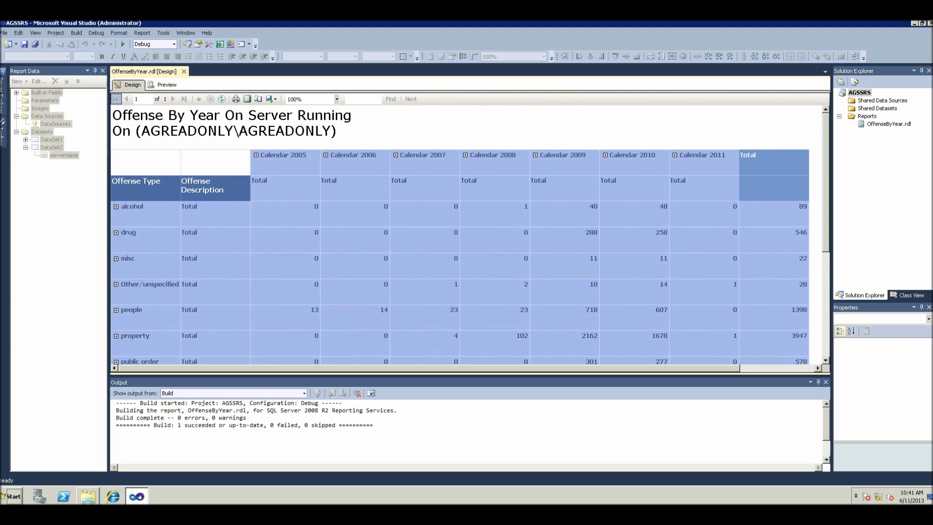
click(145, 113)
right_click(178, 110)
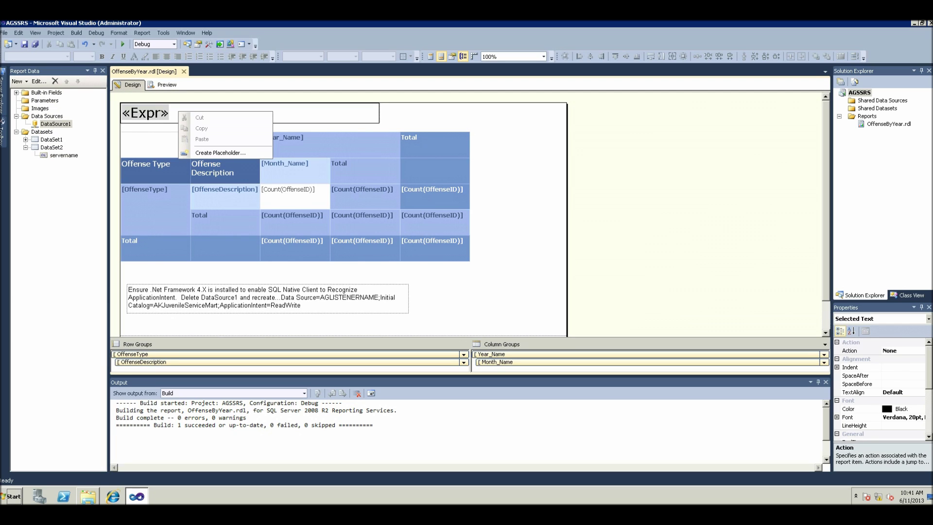
click(228, 153)
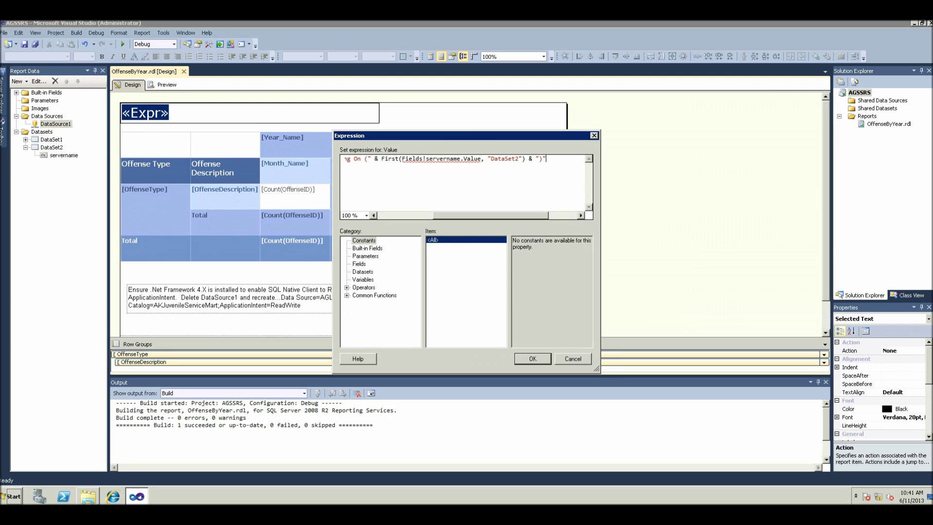
double_click(443, 158)
click(573, 358)
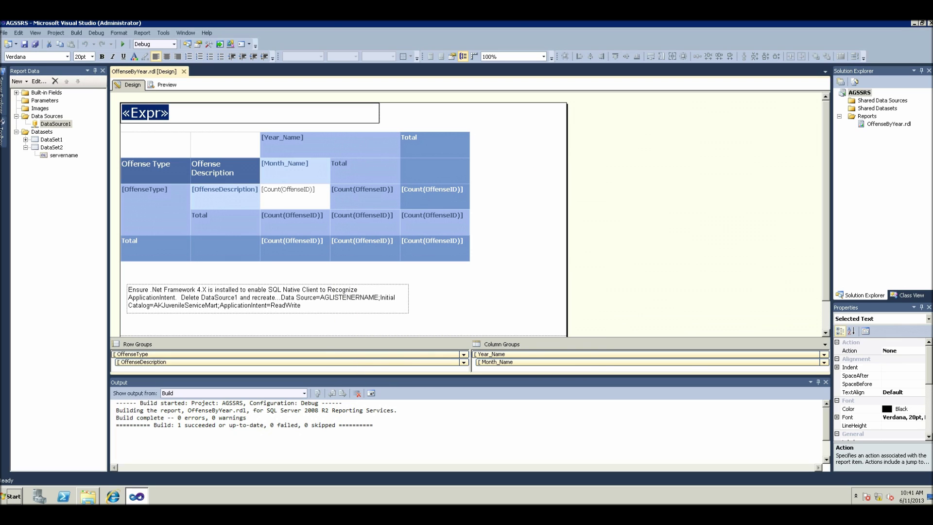
click(170, 113)
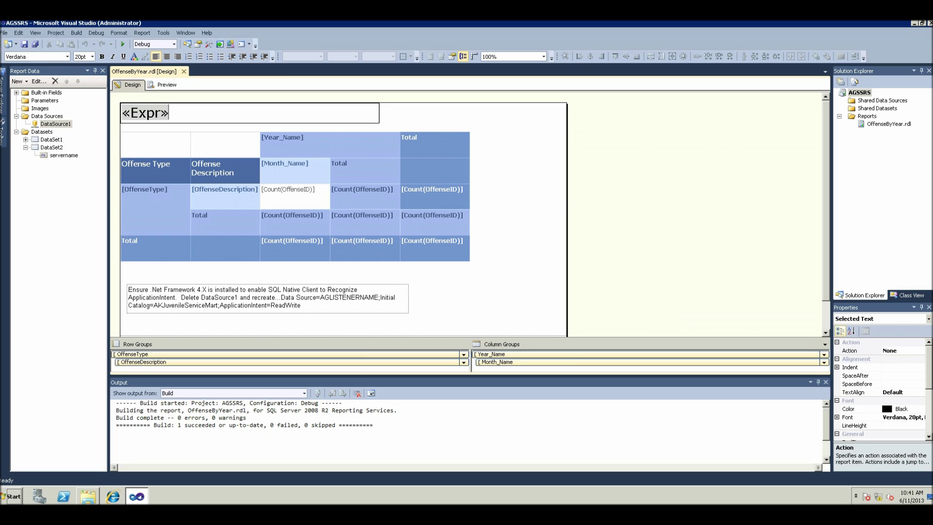
Examine the query of DataSet2 in its dataset properties and close them
right_click(52, 147)
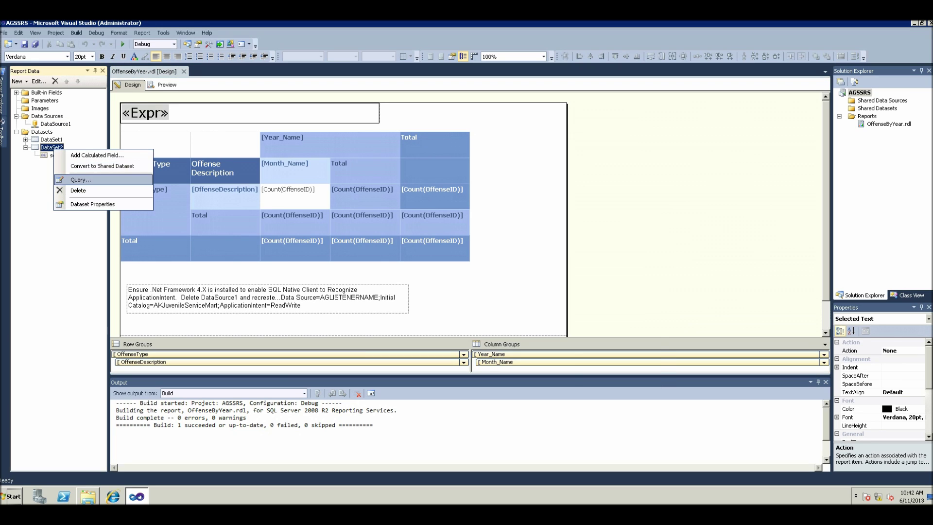
click(80, 180)
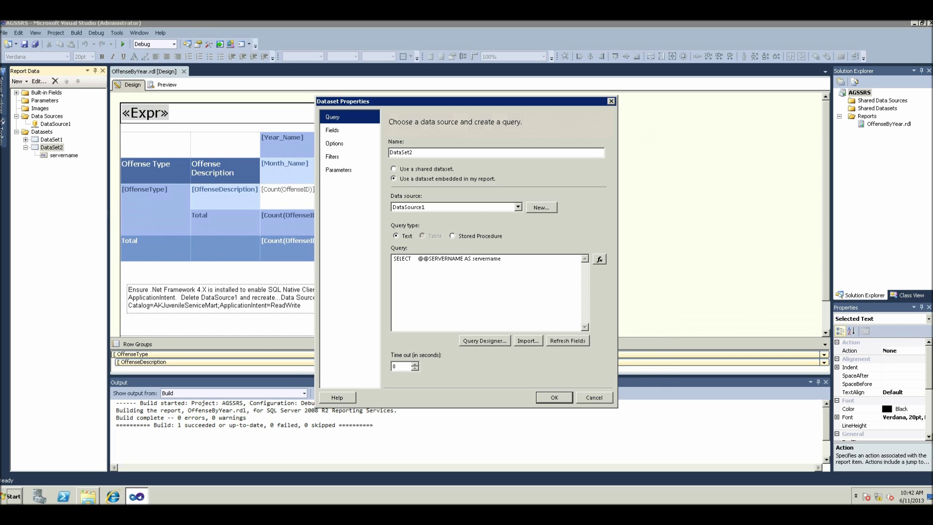
drag(503, 259, 393, 259)
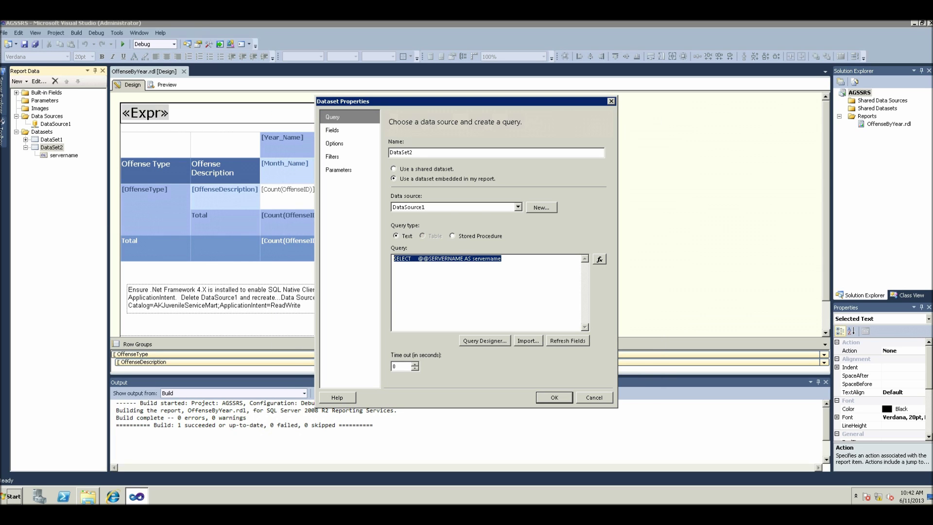
click(554, 397)
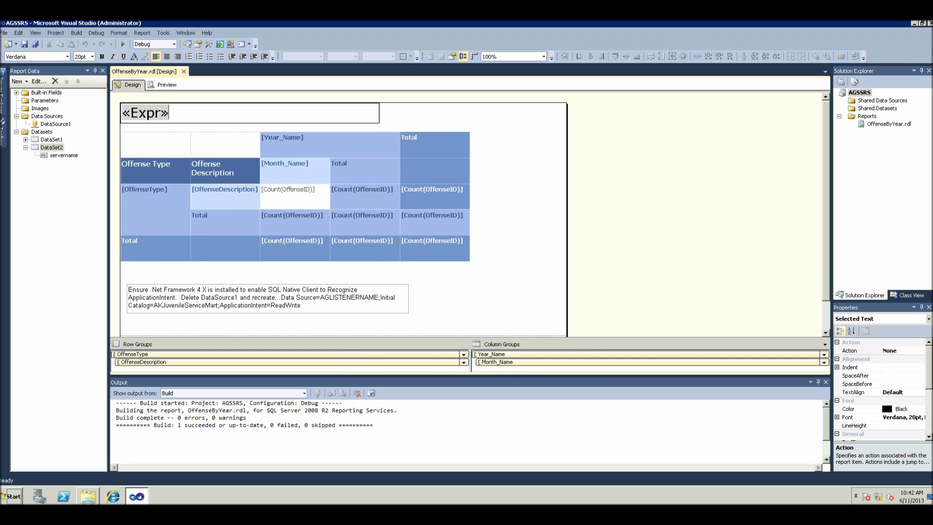
Review the data source server and application intent in DataSource1's connection string, and close the properties without changes
double_click(55, 123)
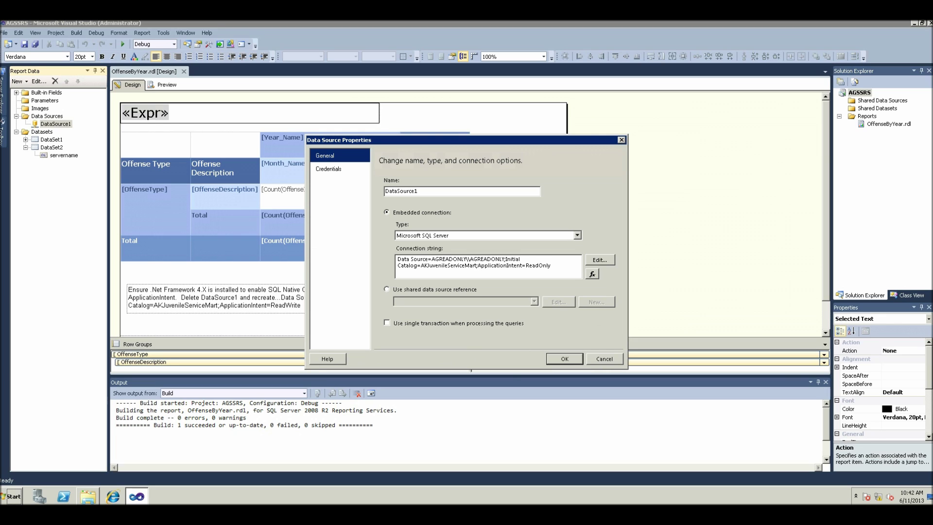
drag(432, 259, 502, 259)
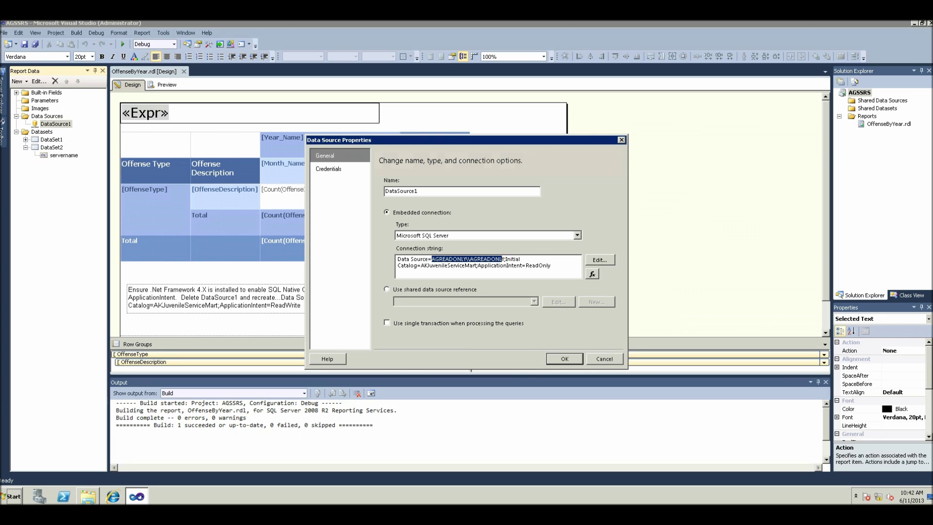
click(551, 265)
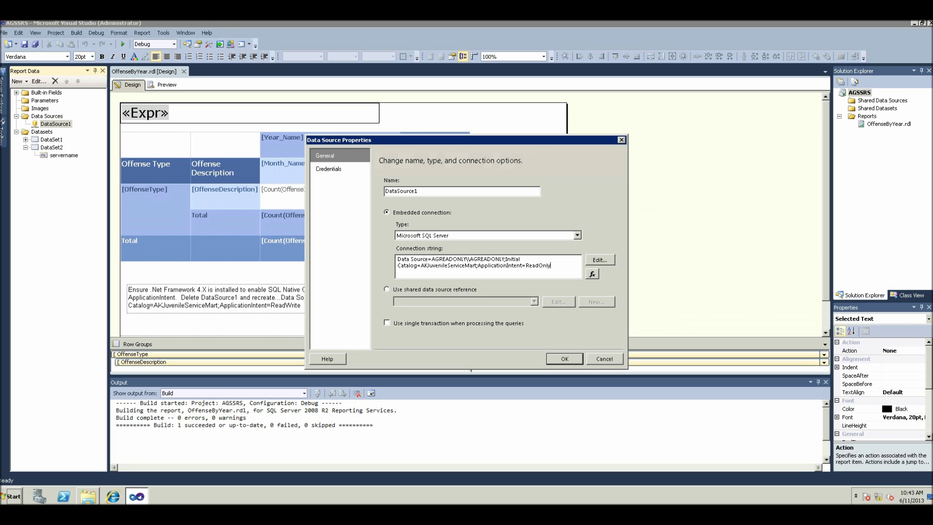
click(605, 359)
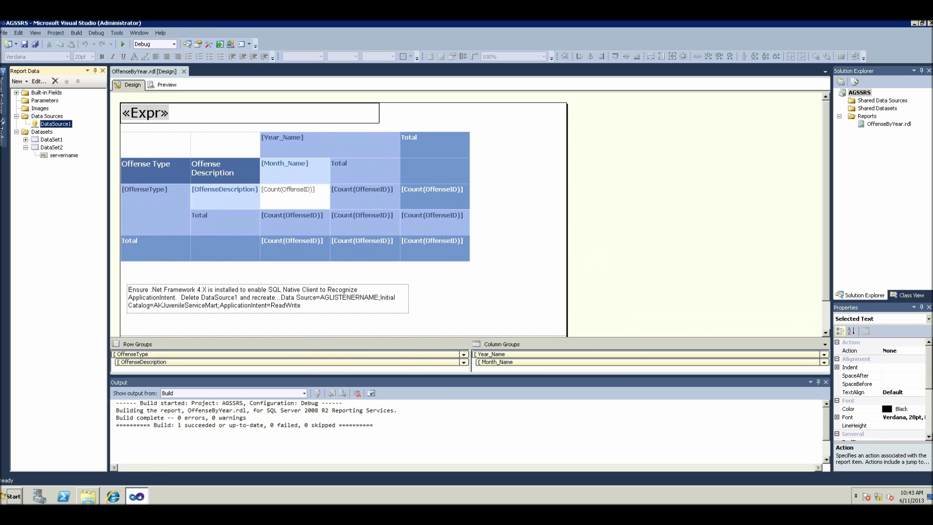
Switch to Management Studio, collapse the SLGAG group on the agautofailover instance and expand AKJuviAG there
mouse_move(1, 195)
click(52, 55)
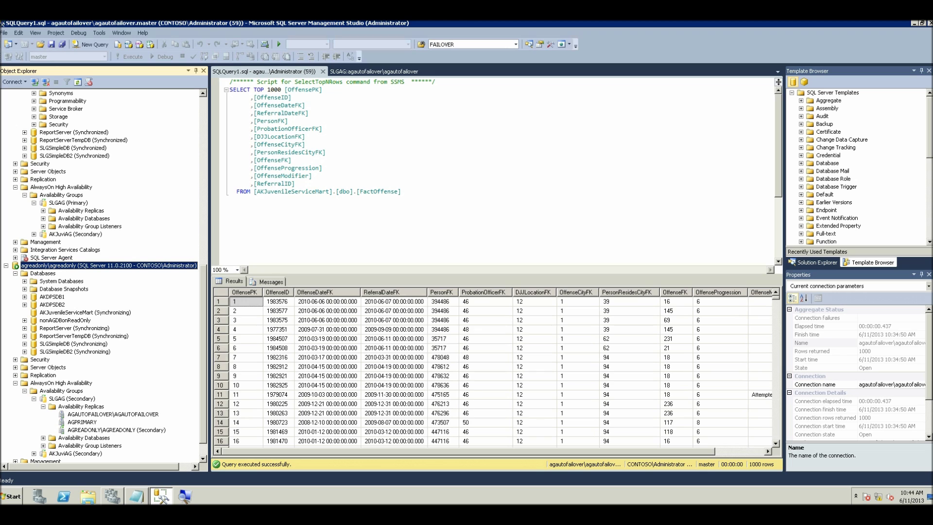
scroll(104, 275, up, 3)
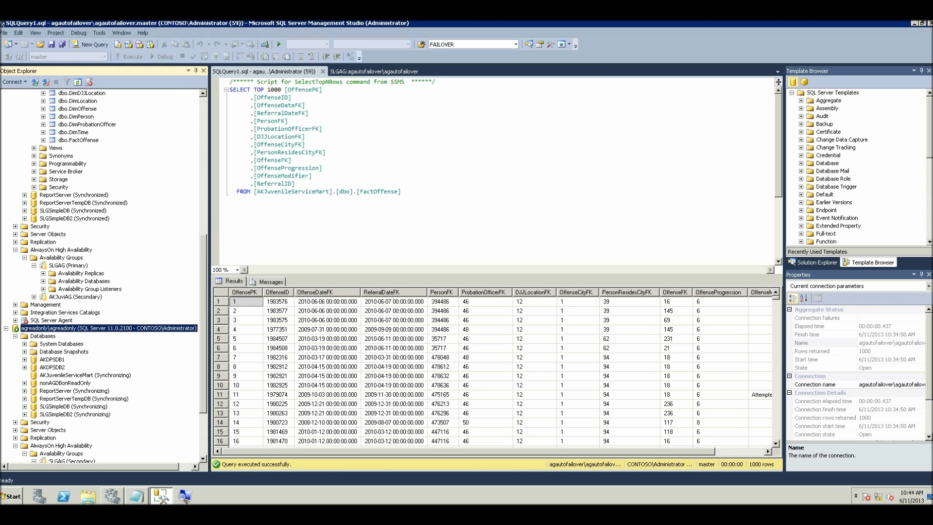
click(34, 266)
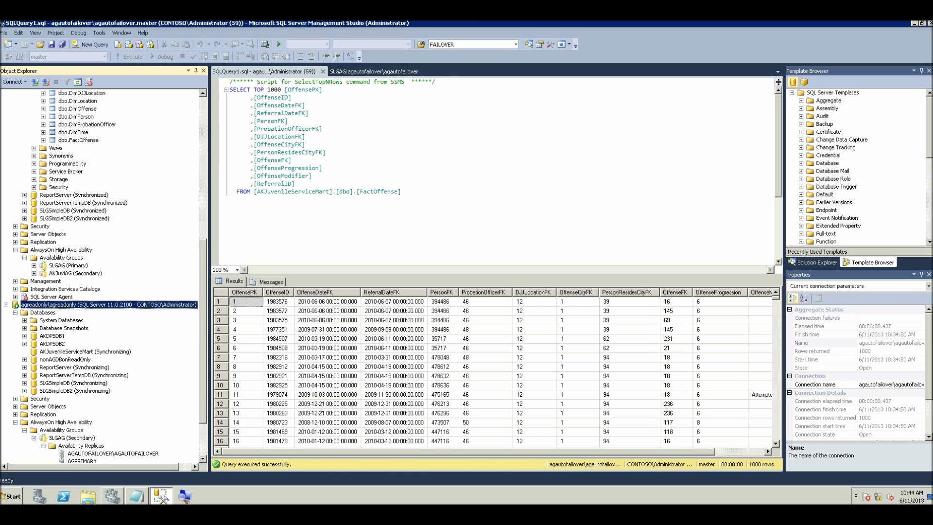
click(34, 273)
click(75, 274)
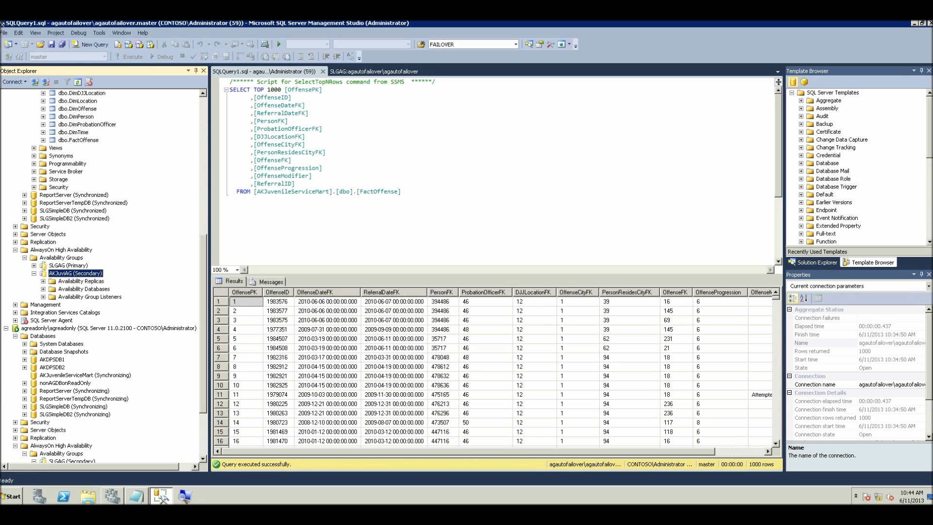
Start a new listener for AKJuviAG on agprimary with DNS name AKJuviListener, port 1433 and static IP network mode
scroll(99, 277, up, 12)
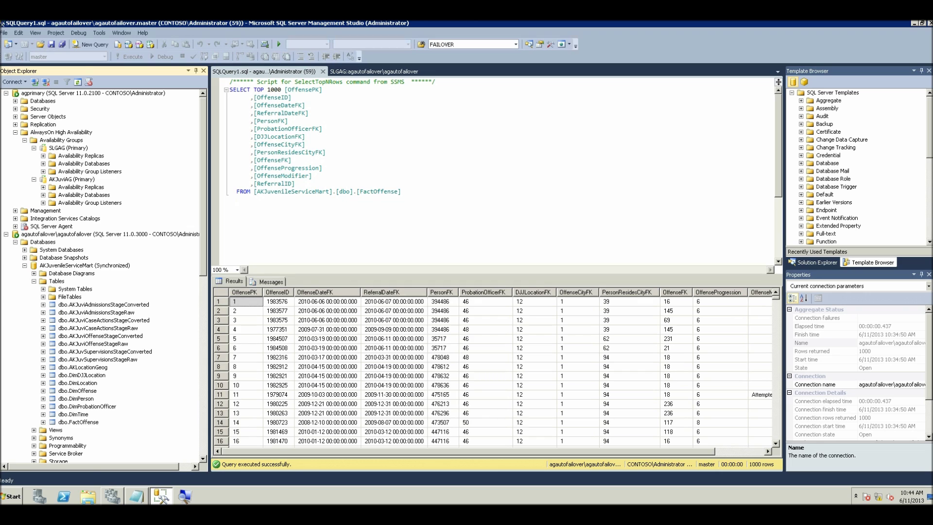
click(72, 179)
right_click(86, 203)
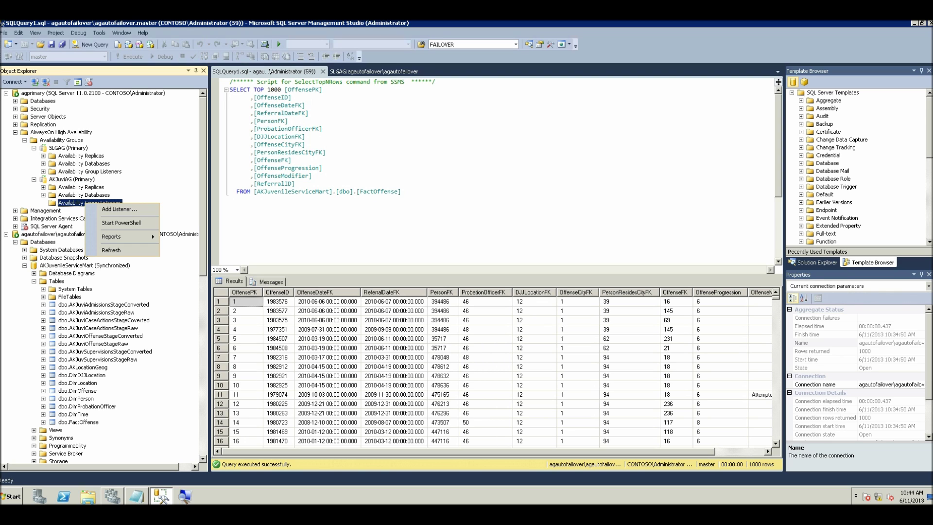
click(119, 209)
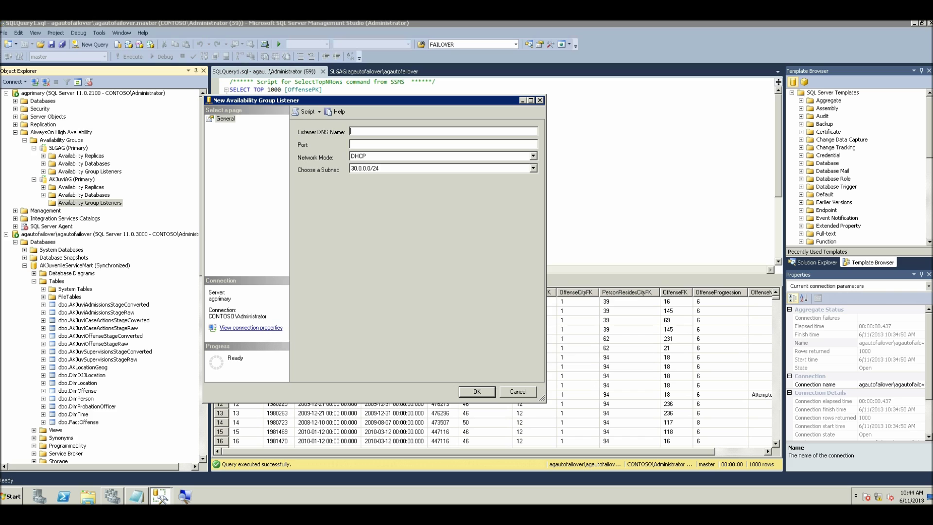
text(AK)
text(Juv)
text(iL)
text(istener)
text(1433)
click(533, 156)
click(369, 172)
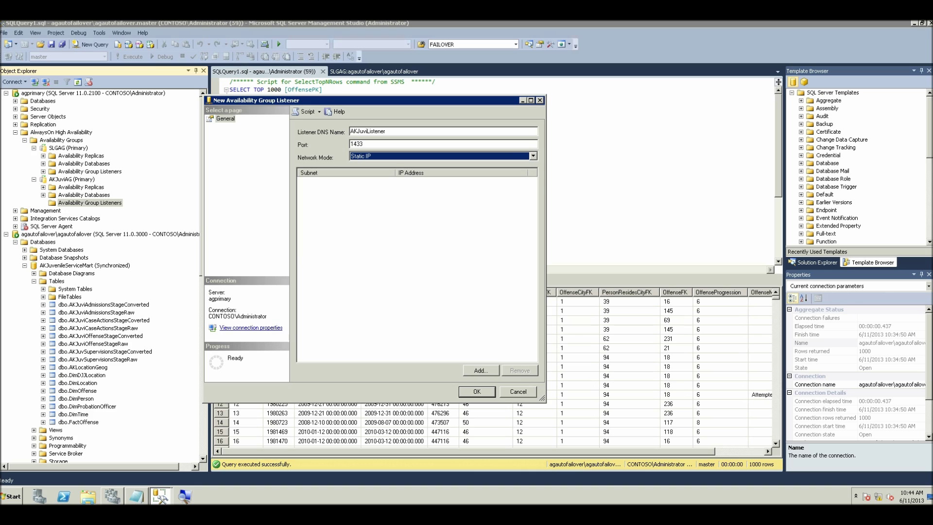
Add an IP address entry to the listener and choose the 192.168.31.0/24 subnet for it
click(480, 371)
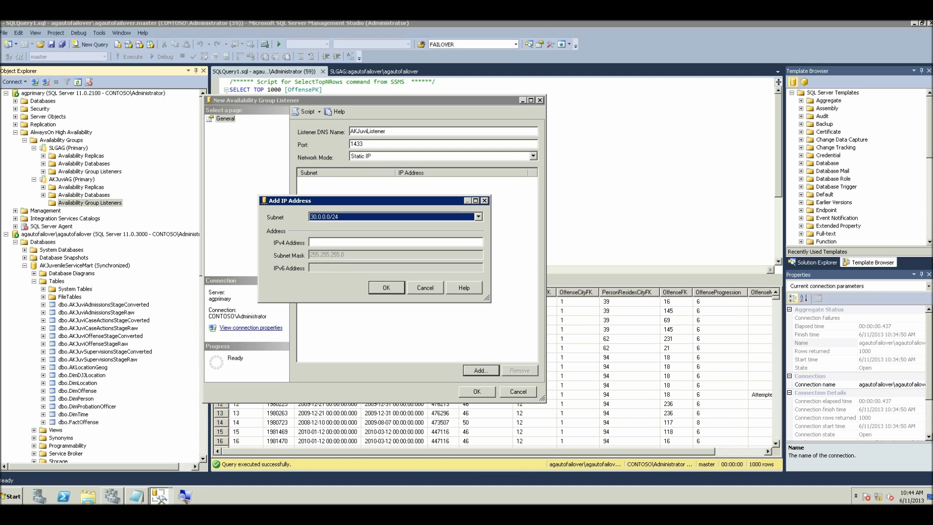
key(Down)
click(479, 216)
key(Down)
key(Up)
key(Down)
key(Up)
key(Down)
key(Up)
key(Down)
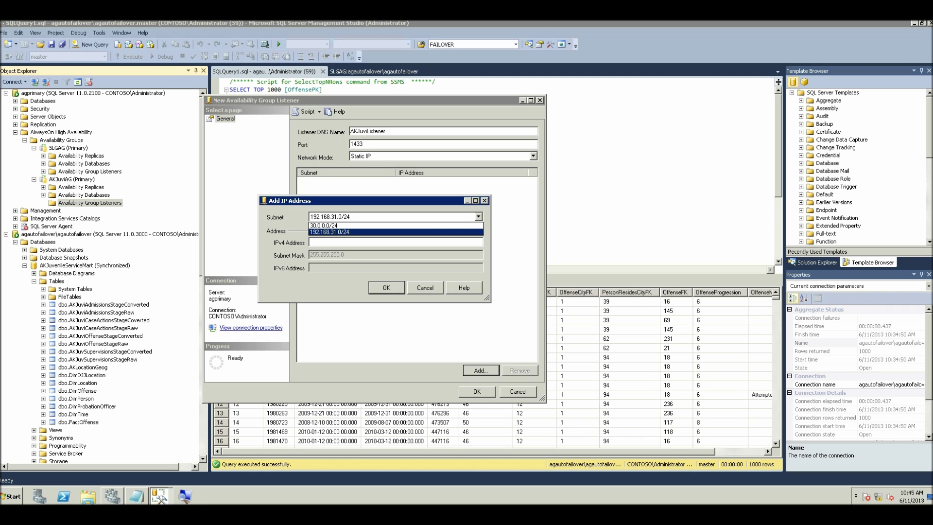
key(Up)
key(Down)
key(Return)
key(Tab)
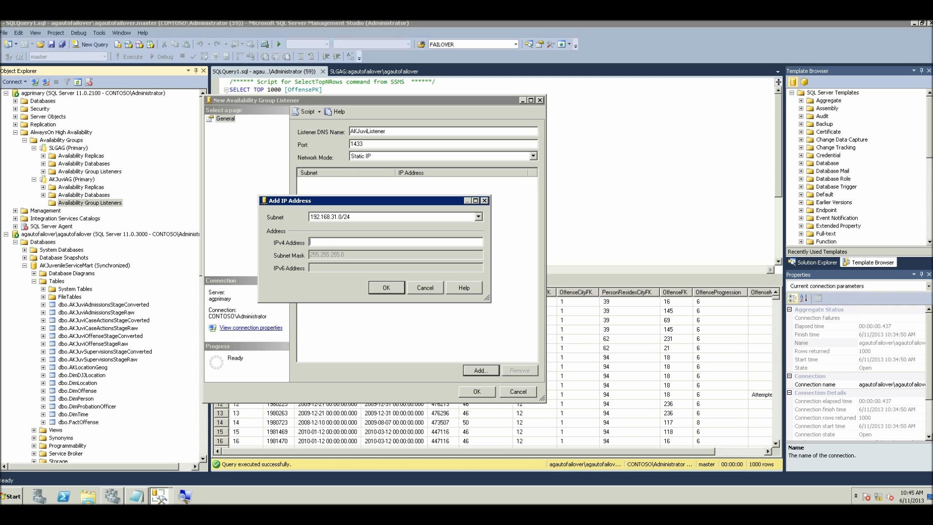
Set the entry's IPv4 address to 192.168.31.23 and create the listener
text(192)
text(.1)
text(68)
text(.31)
text(.20)
text(192)
text(.1)
text(68)
text(.31)
text(.23)
key(Return)
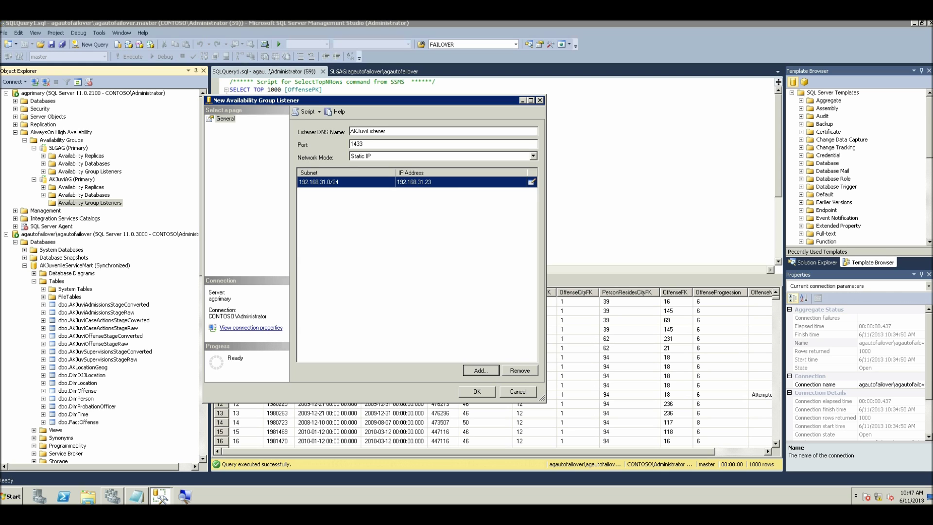
key(Return)
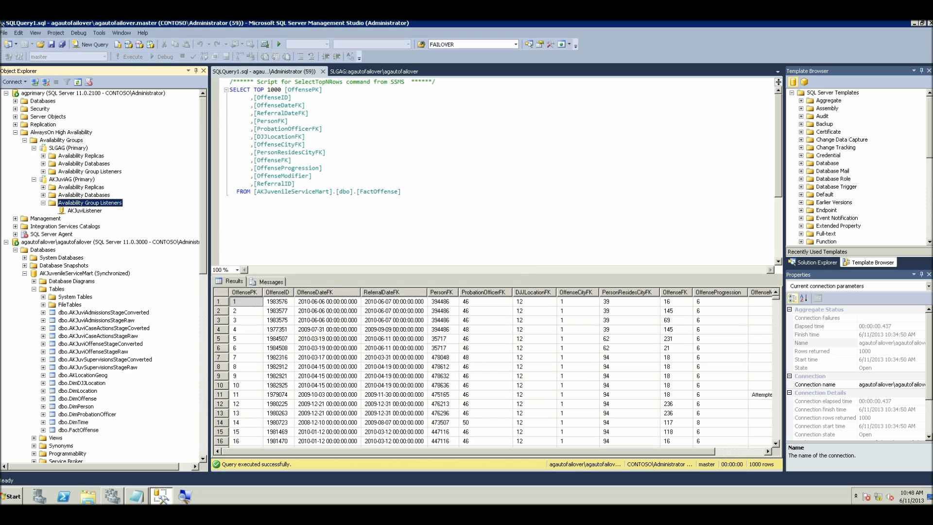
Select the AKJuviListener listener, switch to Failover Cluster Manager and check its server name resource under AKJuviAG
click(84, 210)
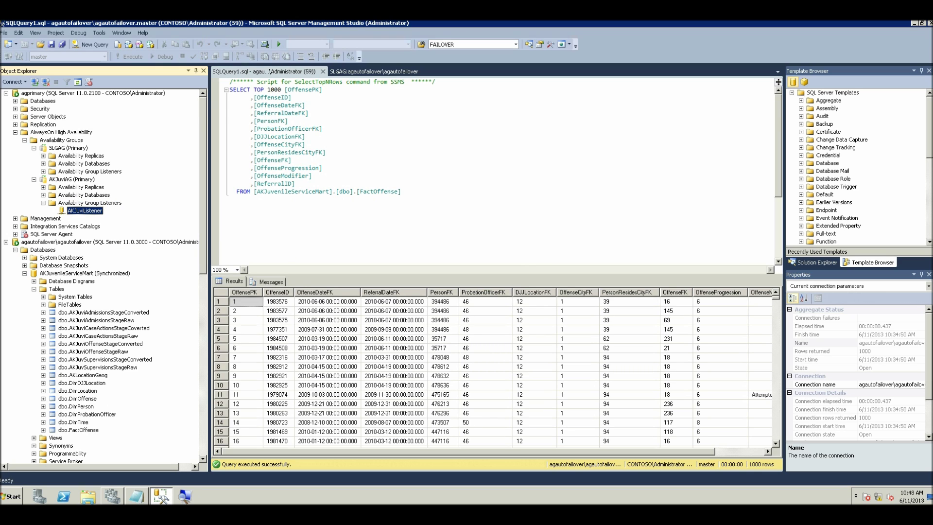
click(112, 495)
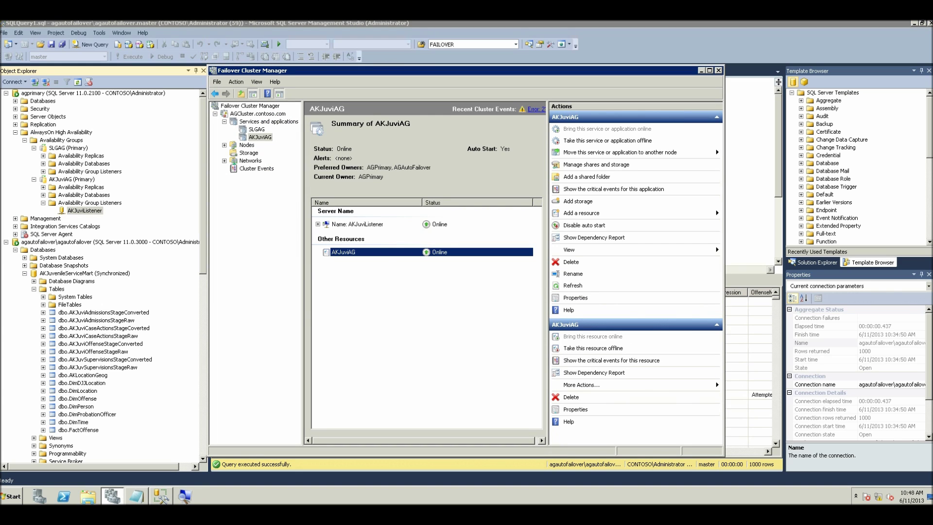
click(357, 224)
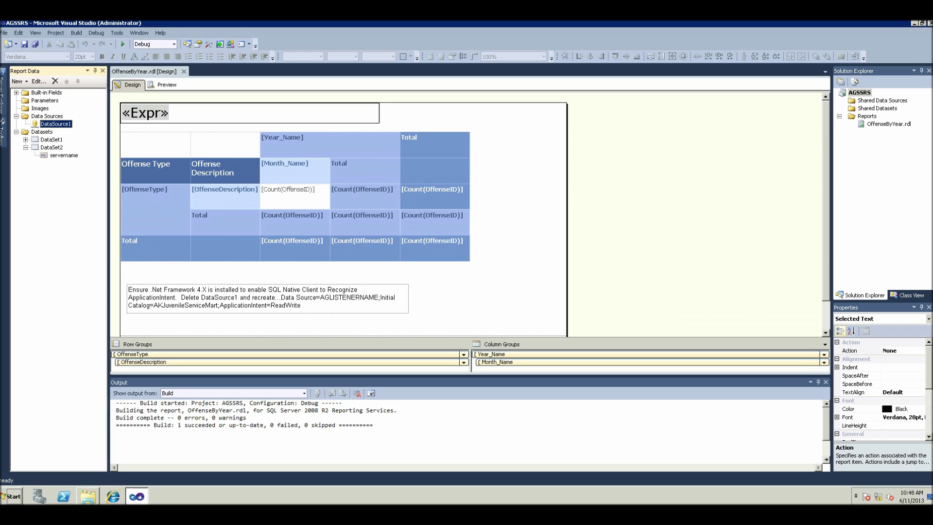
Set the data source in DataSource1's connection string to AKJuviListener, keeping ApplicationIntent=ReadOnly, and save the report
right_click(58, 124)
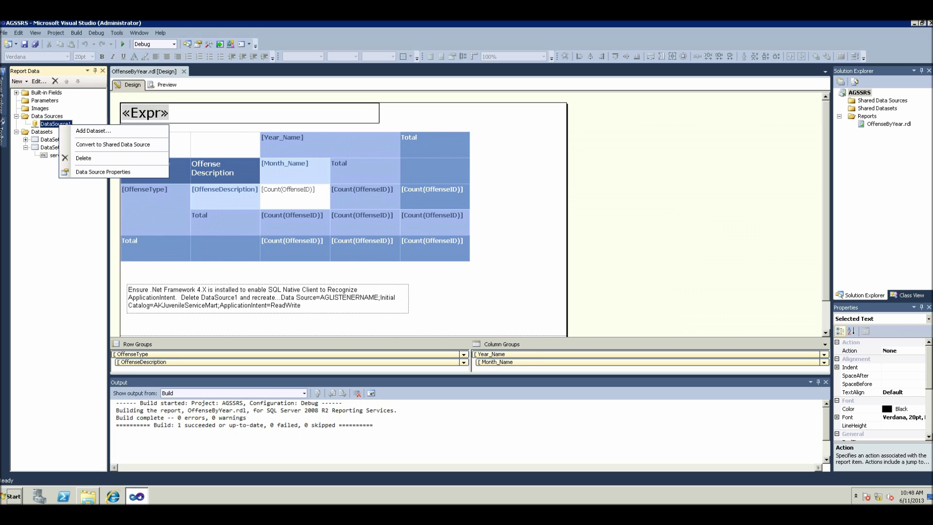
click(103, 171)
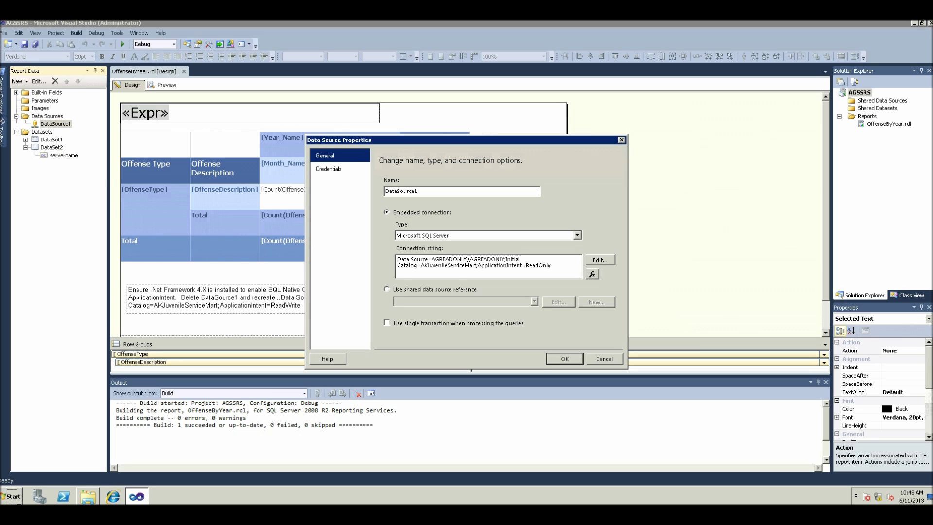
drag(431, 259, 503, 259)
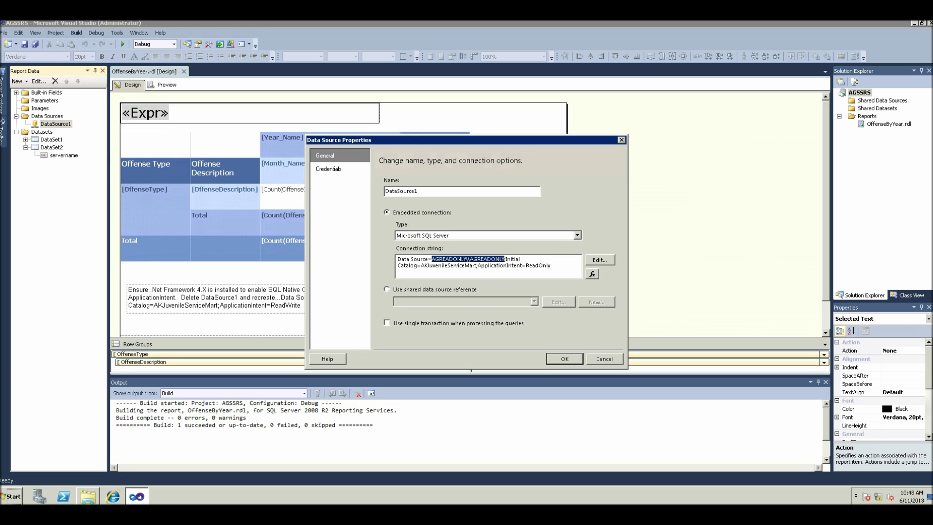
text(AK)
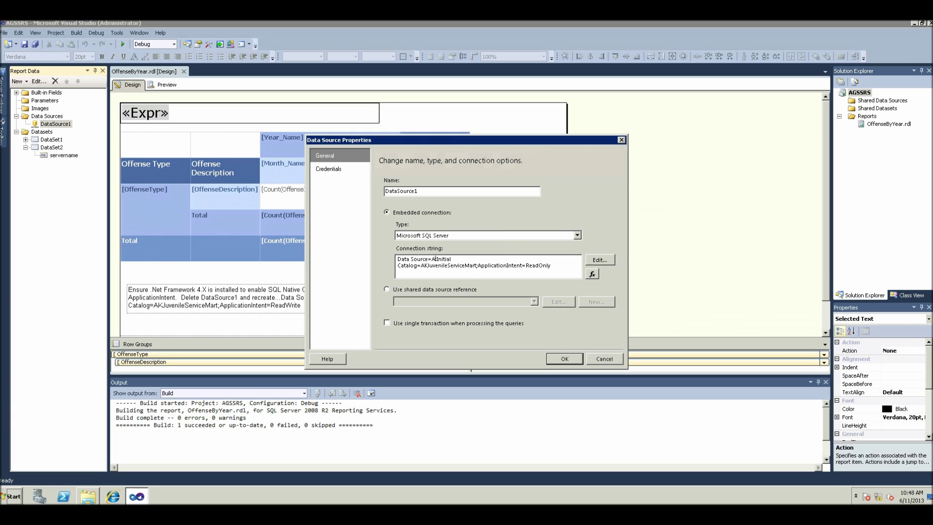
text(JuviListener)
key(Return)
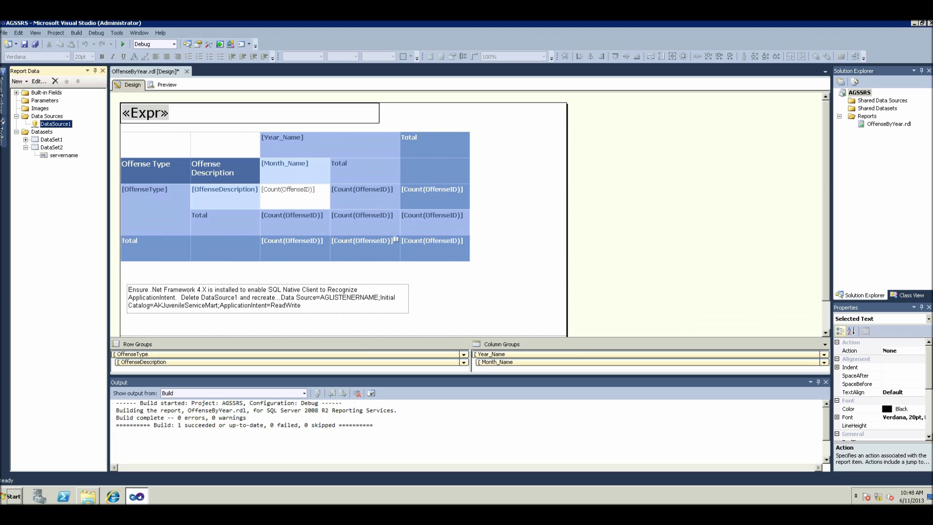
key(ctrl+s)
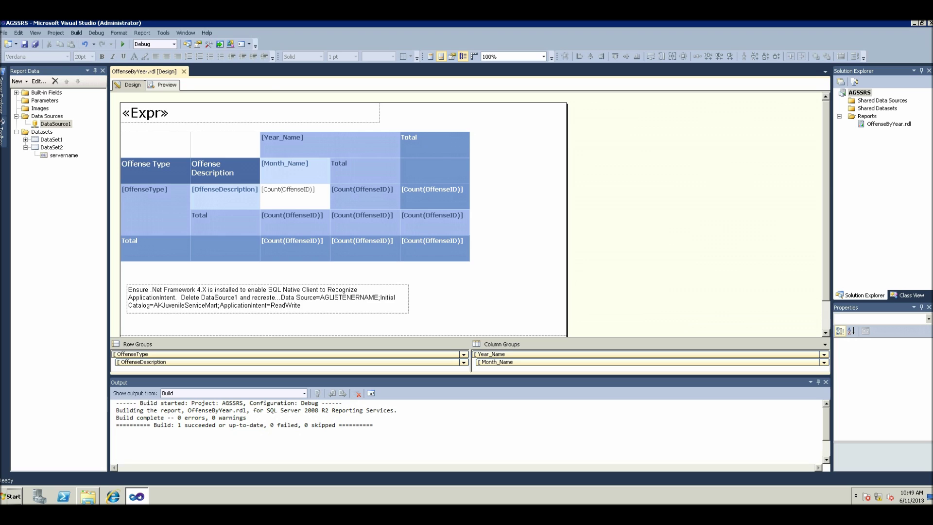
Preview the OffenseByYear report to check its server, and review the catalog and application intent in DataSource1's connection string
click(164, 84)
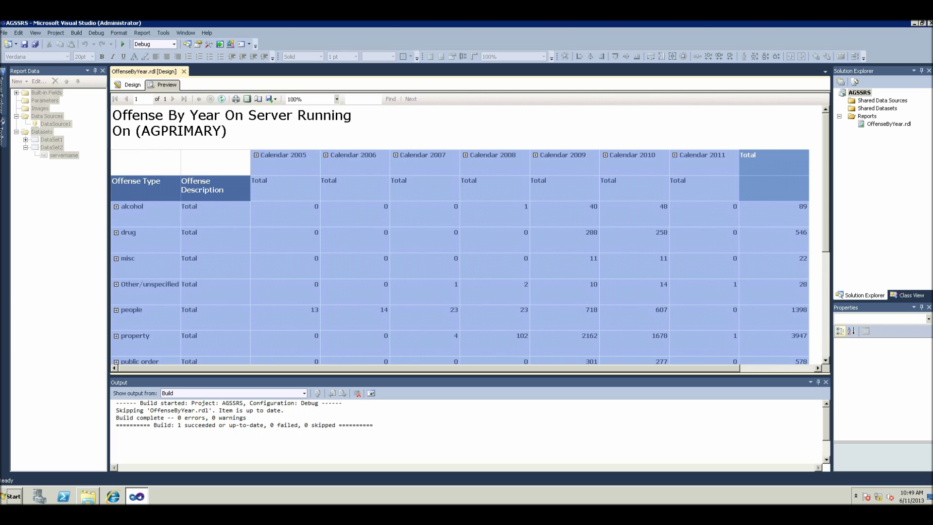
click(128, 85)
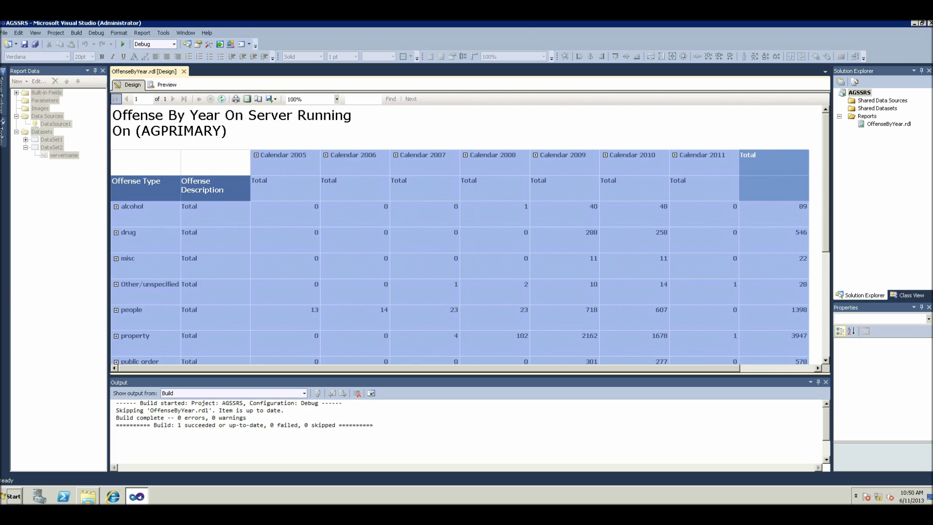
double_click(55, 124)
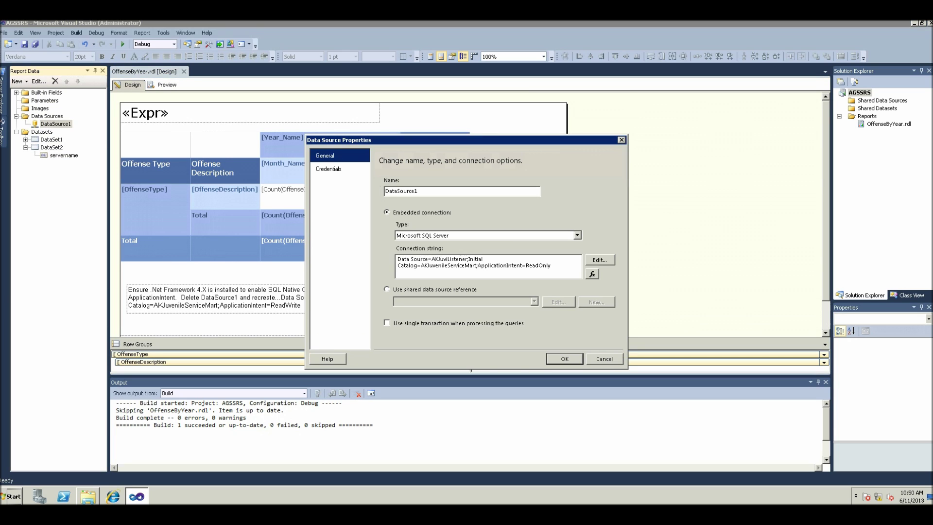
drag(551, 265, 397, 265)
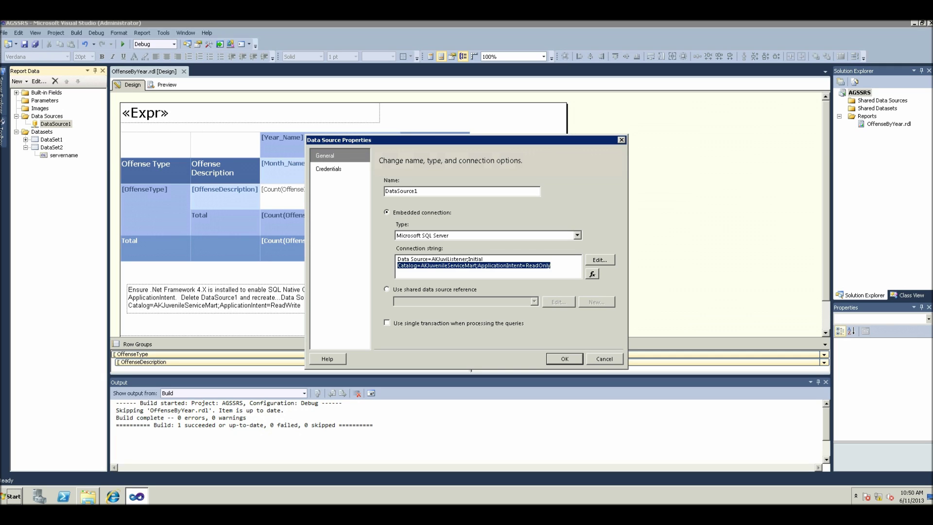
click(550, 266)
drag(550, 265, 397, 259)
click(551, 265)
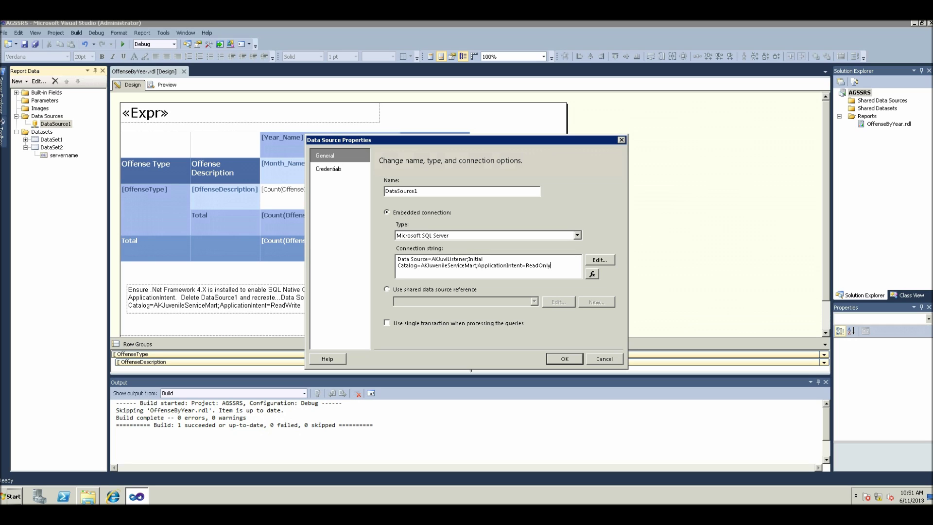
key(Return)
Switch to SQL Server Management Studio and look through the SQL Server templates and the command that shows the Template Explorer
mouse_move(1, 194)
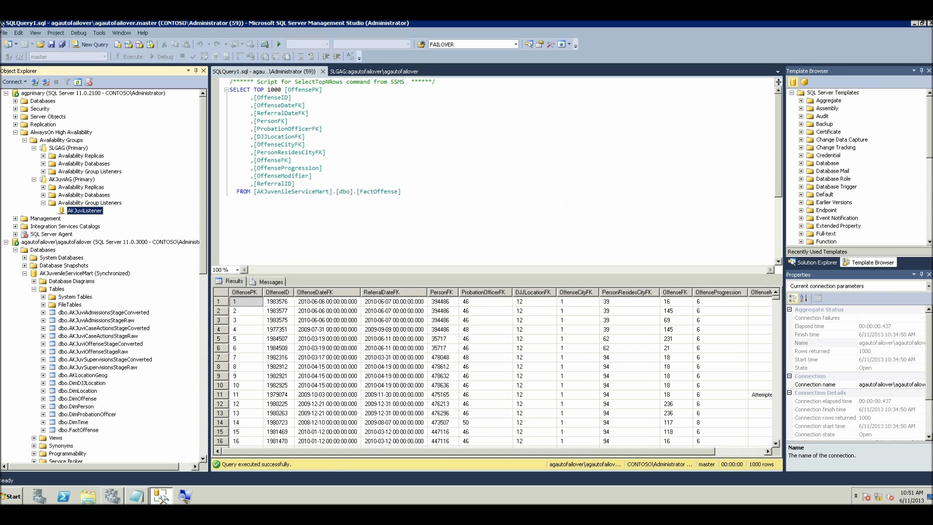
click(388, 168)
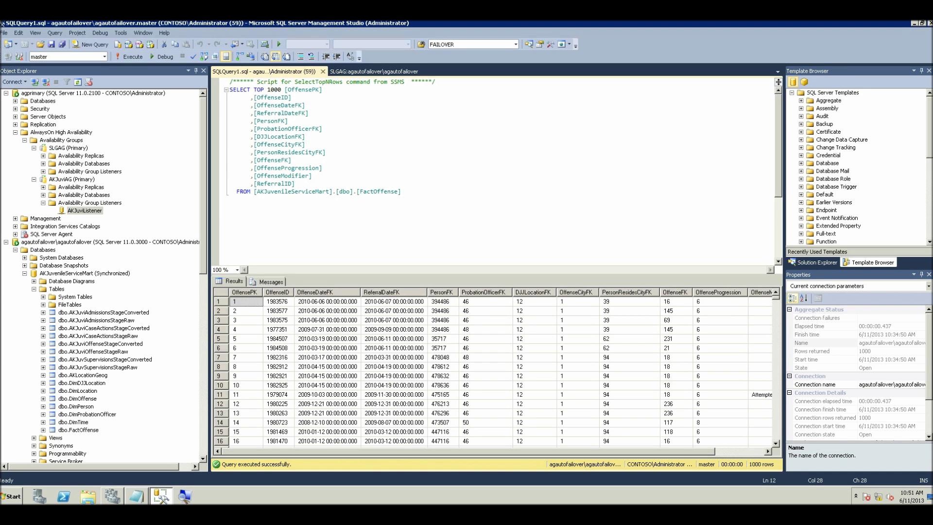
drag(929, 127, 929, 207)
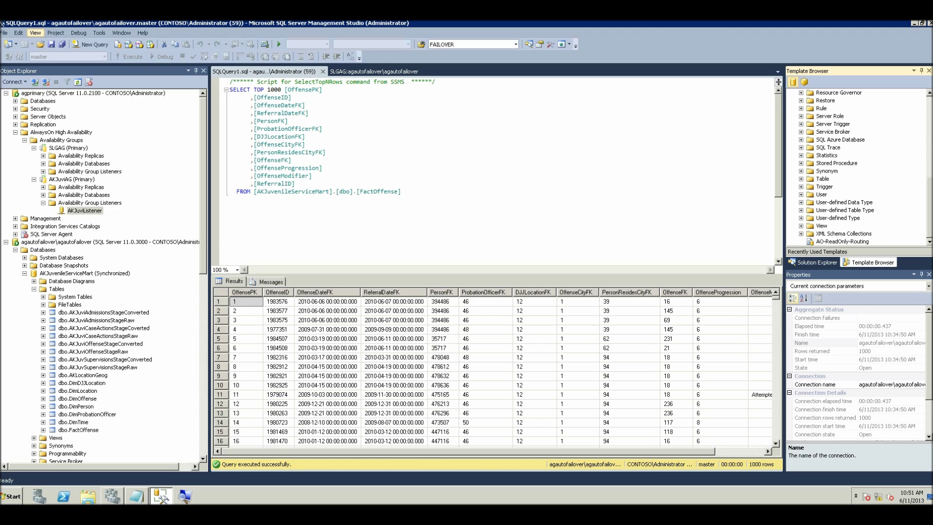
click(34, 33)
key(Down)
key(Down)
key(Down)
key(Down)
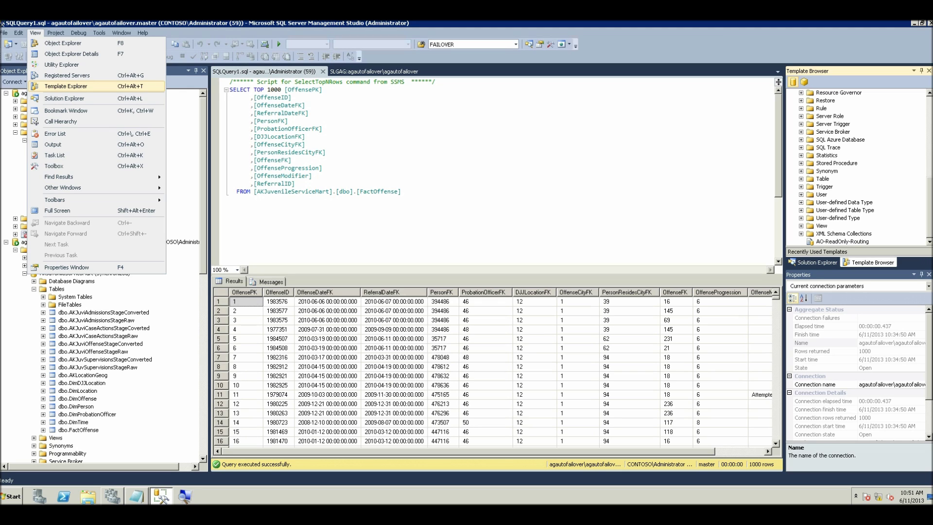
key(Return)
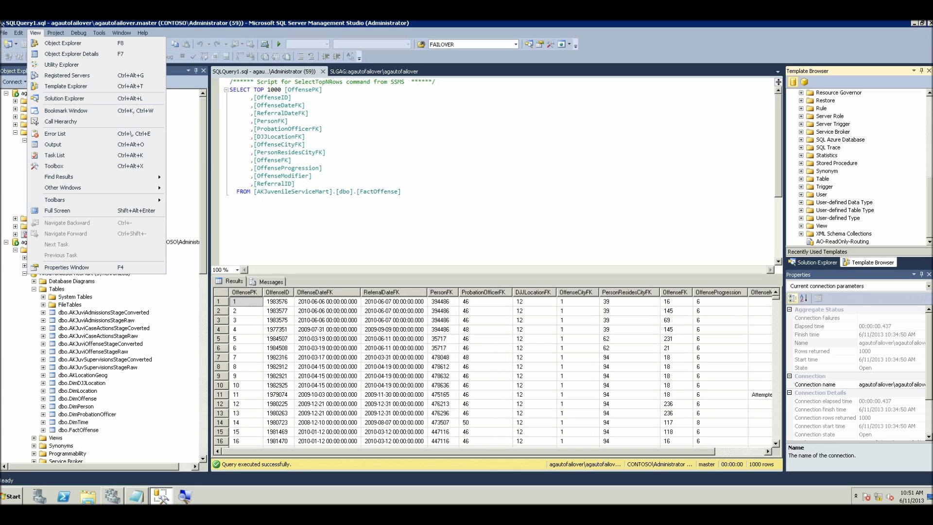
key(Escape)
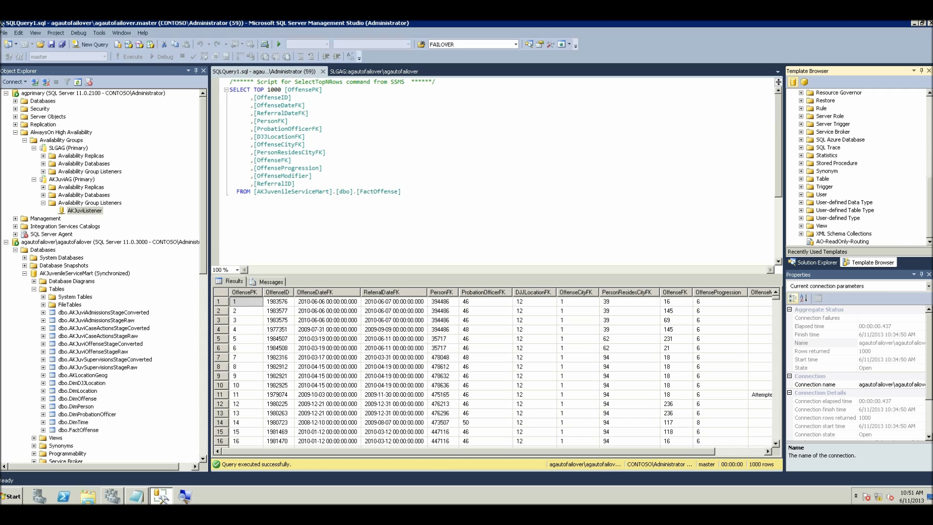
Open the Create Procedure with OUTPUT Parameter template and examine the name, type and value parts of its Schema_Name placeholder
click(800, 164)
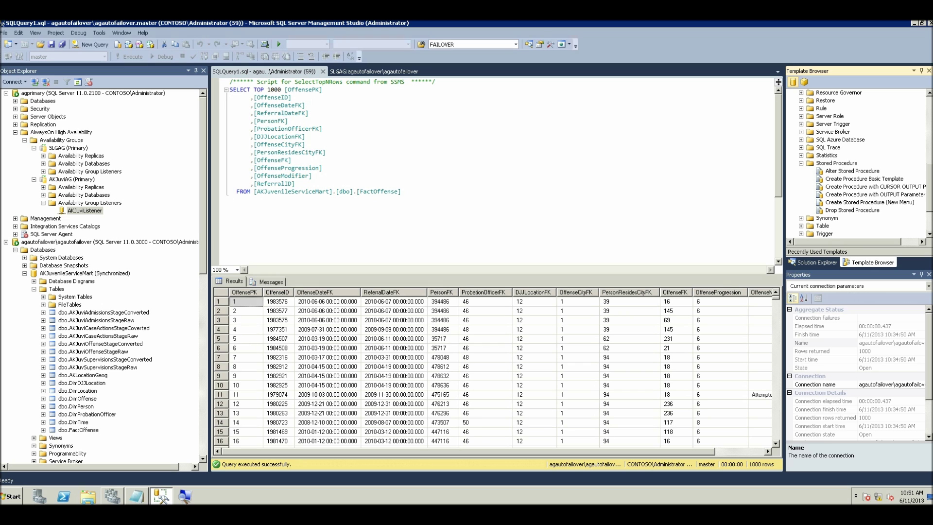
double_click(875, 194)
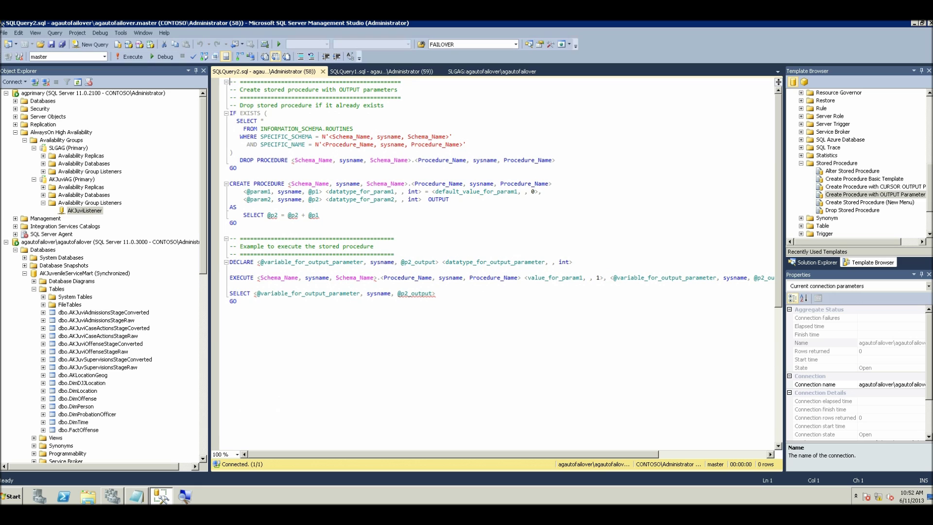
drag(329, 136, 446, 136)
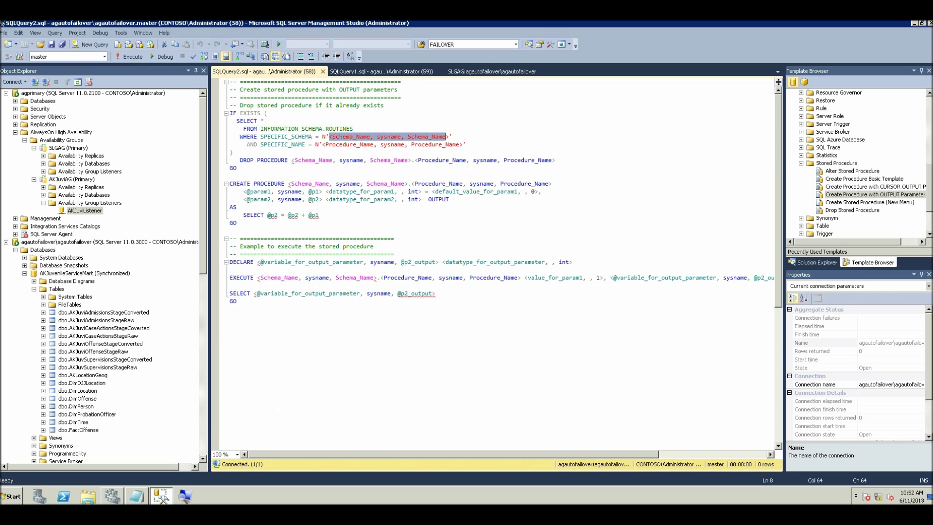
click(356, 129)
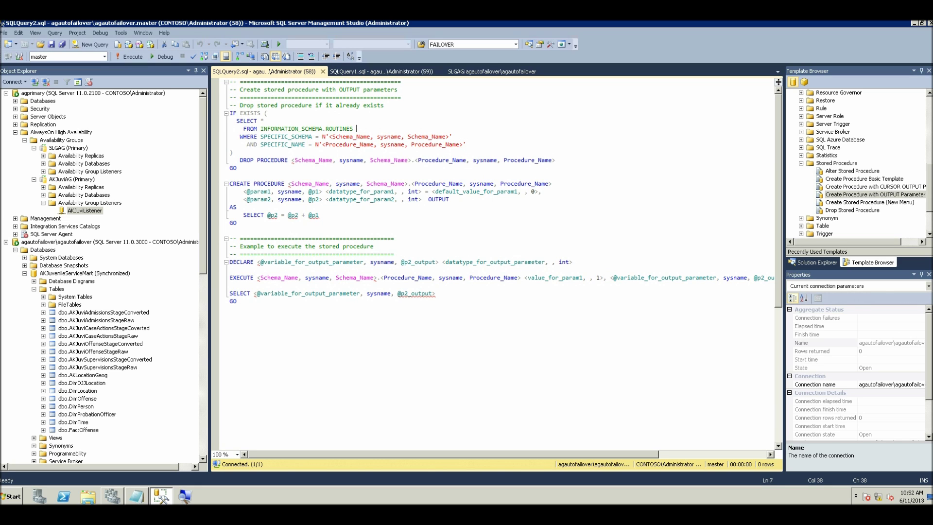
drag(333, 137, 371, 137)
double_click(389, 136)
double_click(426, 136)
click(470, 144)
Check the options for adding a new item to the SQL Server Templates root folder
drag(928, 187, 929, 117)
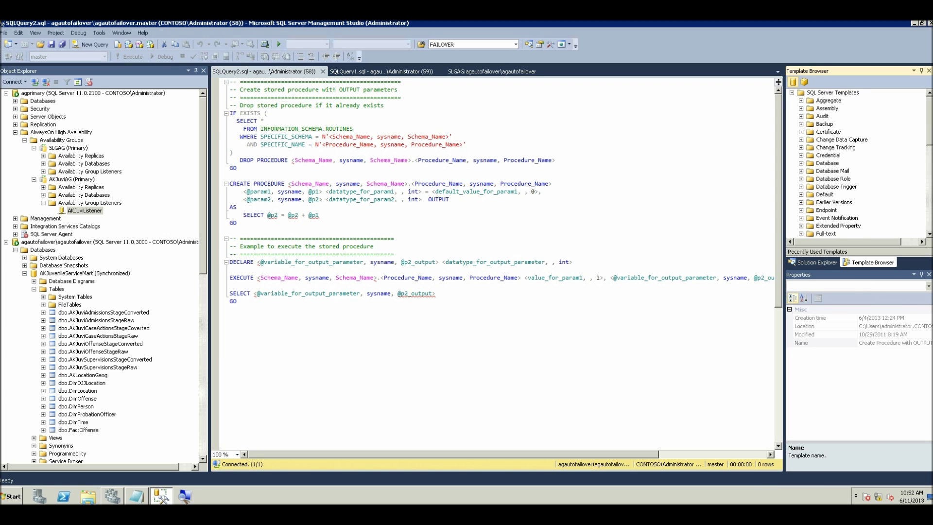
right_click(836, 93)
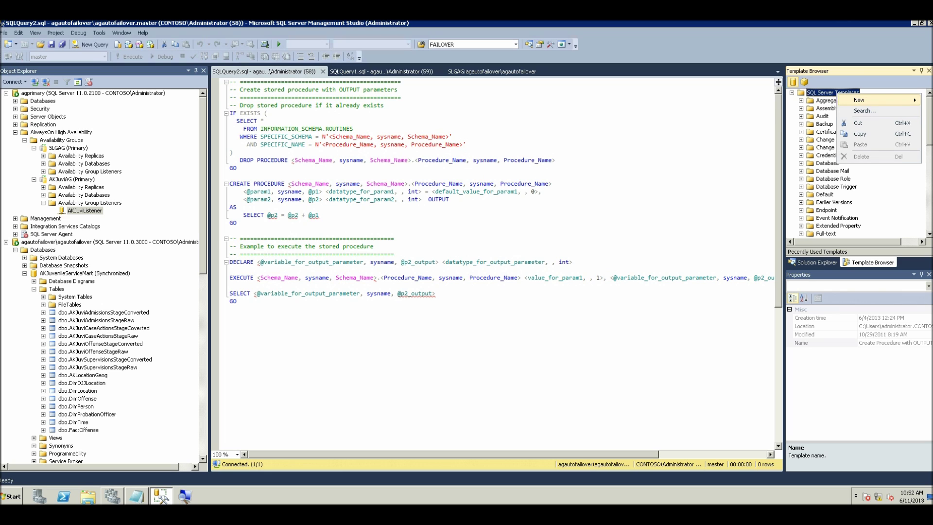
key(Escape)
key(Escape)
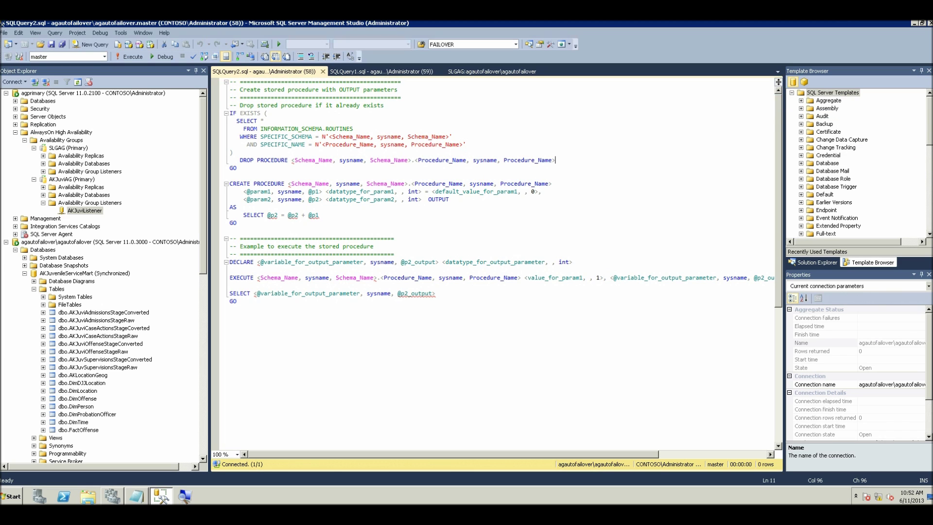
Open the AO-ReadOnly-Routing template in a query window and review its availability group placeholder in the AGPRIMARY routing URL statement
drag(929, 119, 929, 204)
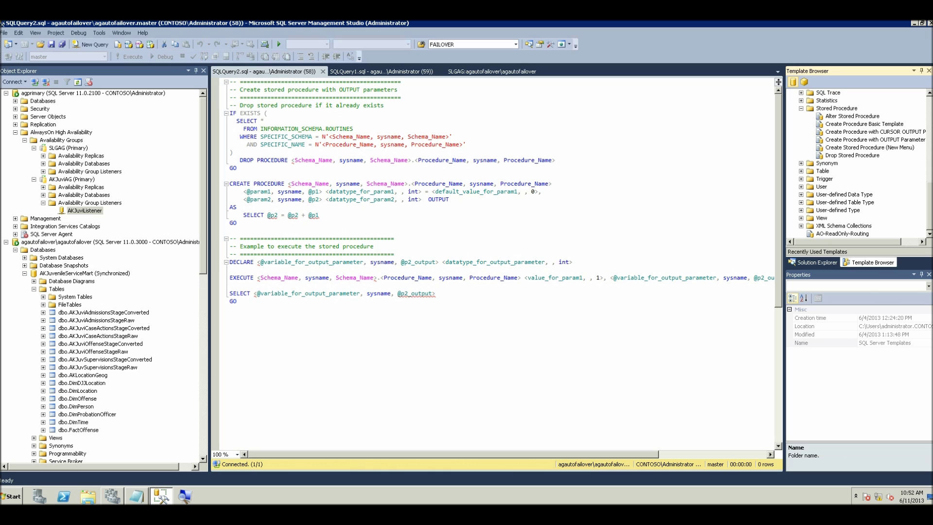
double_click(842, 234)
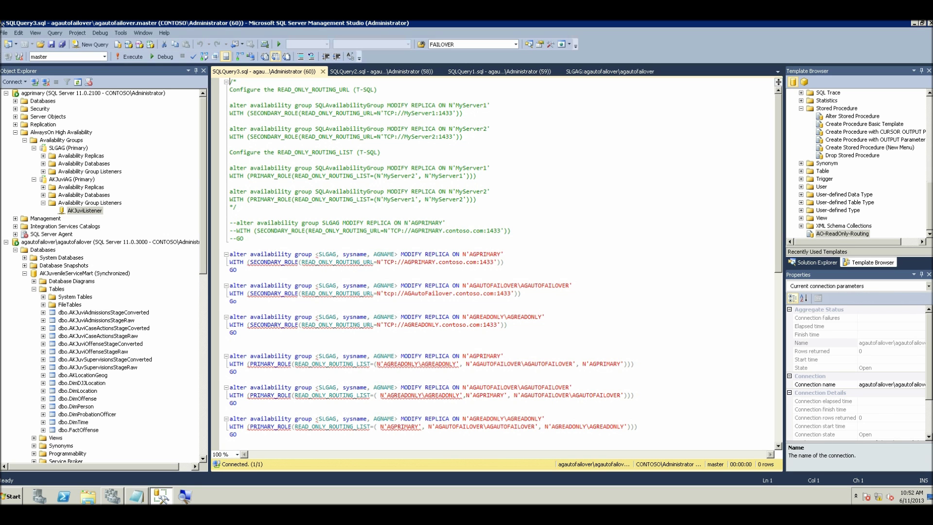
scroll(493, 262, down, 3)
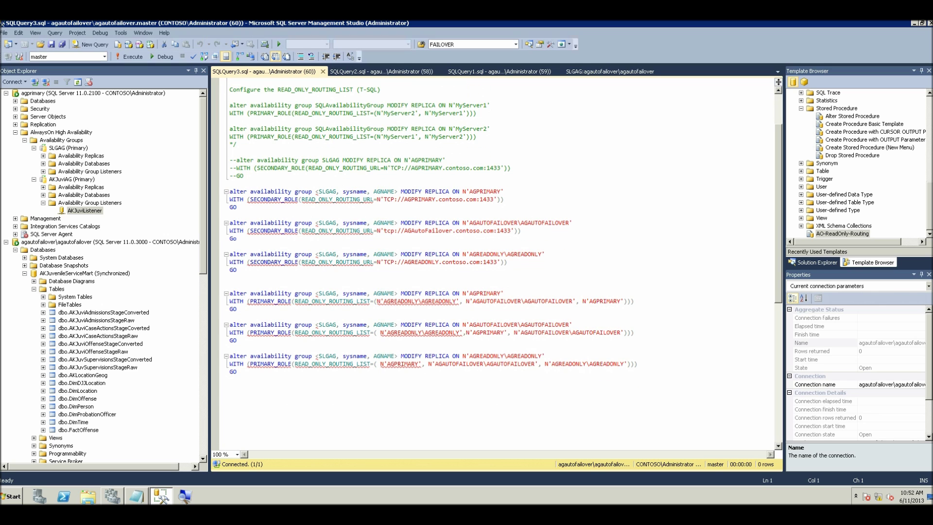
scroll(493, 262, up, 1)
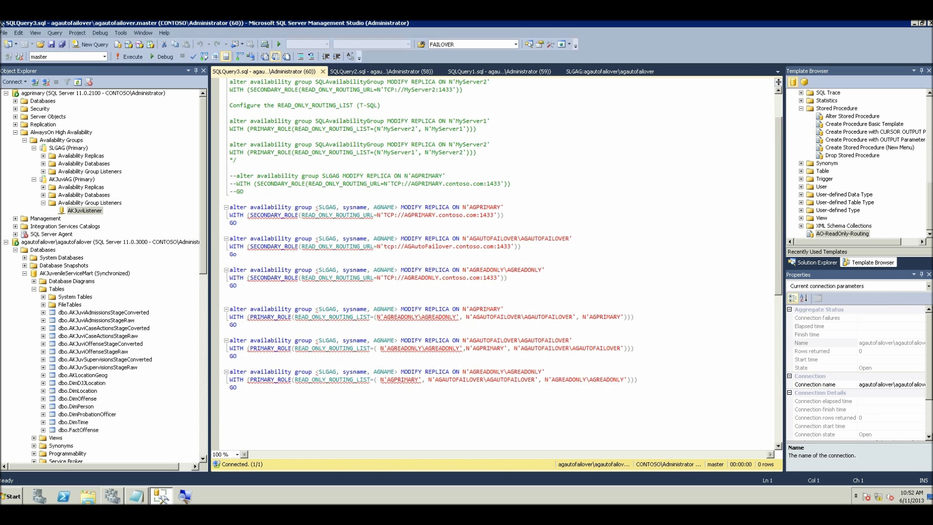
click(317, 207)
drag(318, 207, 336, 207)
double_click(354, 206)
drag(374, 207, 395, 207)
click(505, 215)
Specify AKJuviAG as the value of the SLGAG template parameter throughout the routing script
click(54, 33)
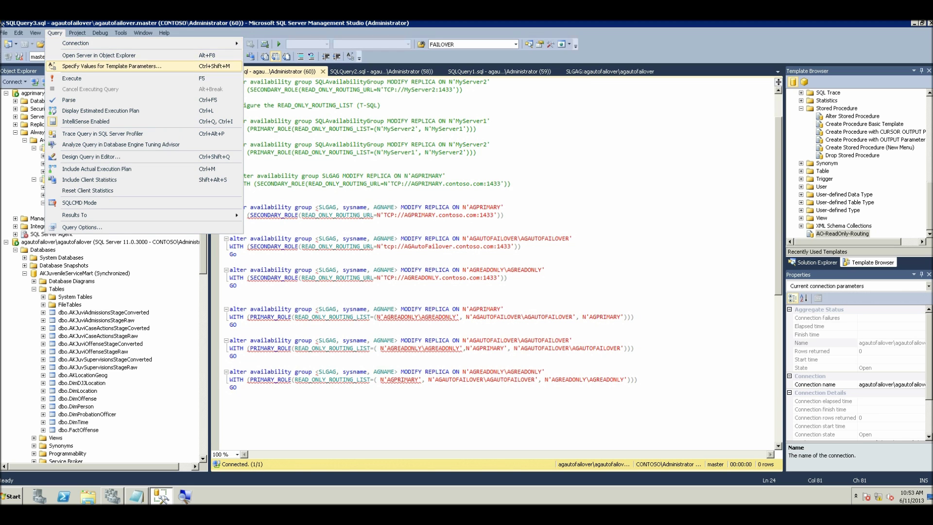
click(111, 66)
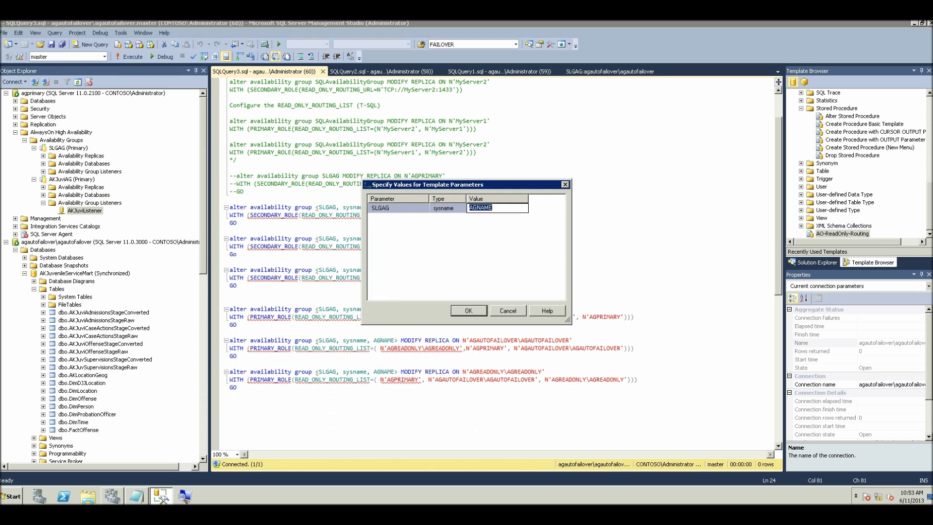
drag(462, 184, 545, 145)
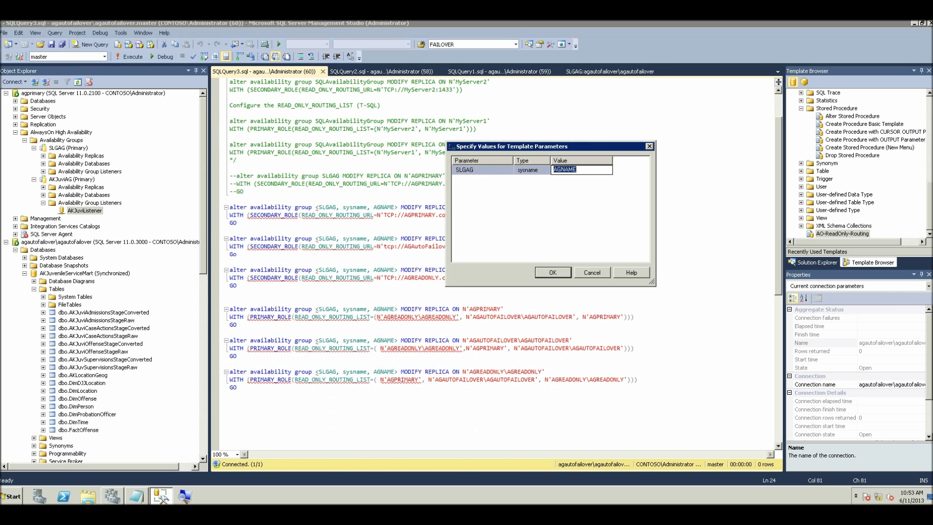
text(AKJuviAG)
key(Return)
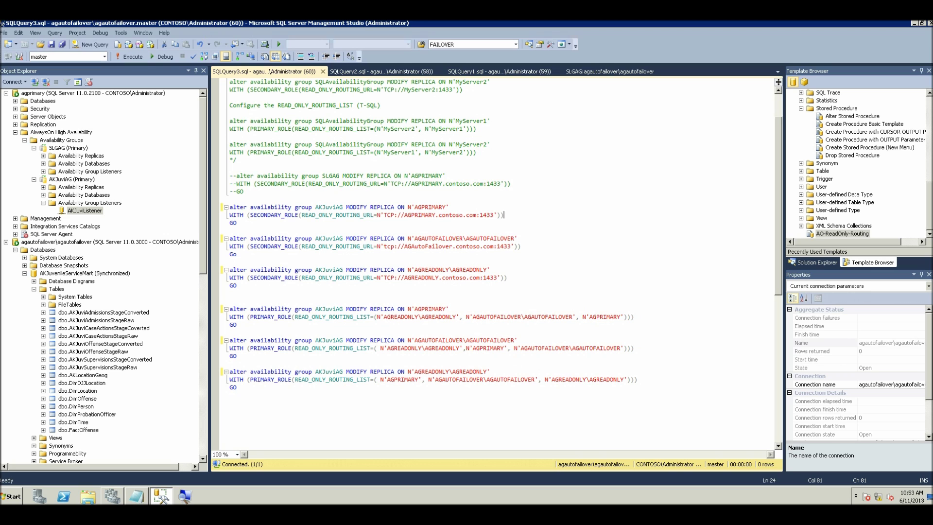
Review the three routing URL statements, examining the group, replica, SECONDARY_ROLE and READ_ONLY_ROUTING_URL parts of the AGPRIMARY one
drag(238, 285, 230, 200)
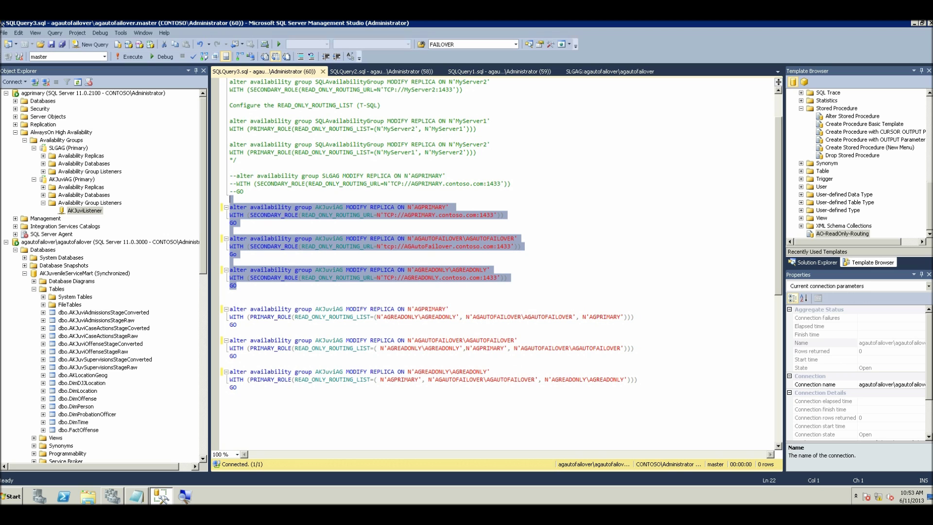
click(230, 230)
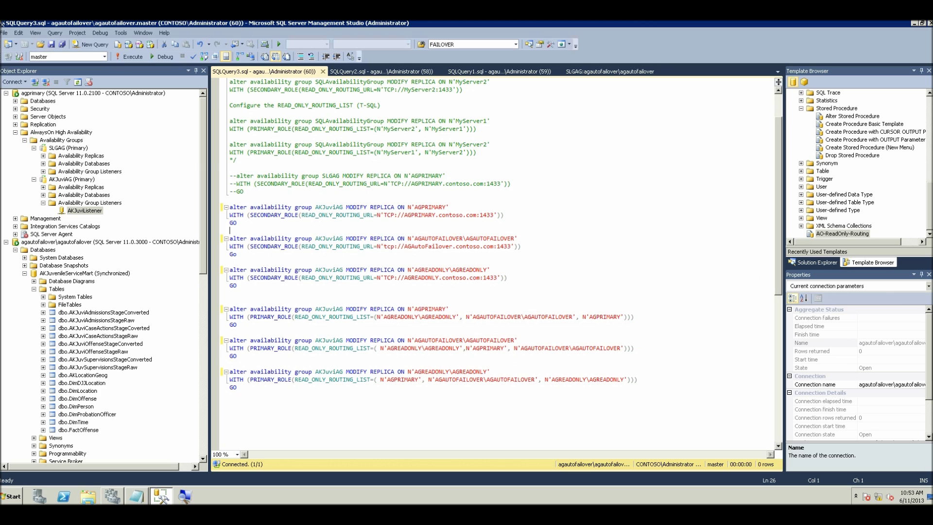
double_click(329, 207)
click(230, 231)
double_click(430, 207)
double_click(274, 215)
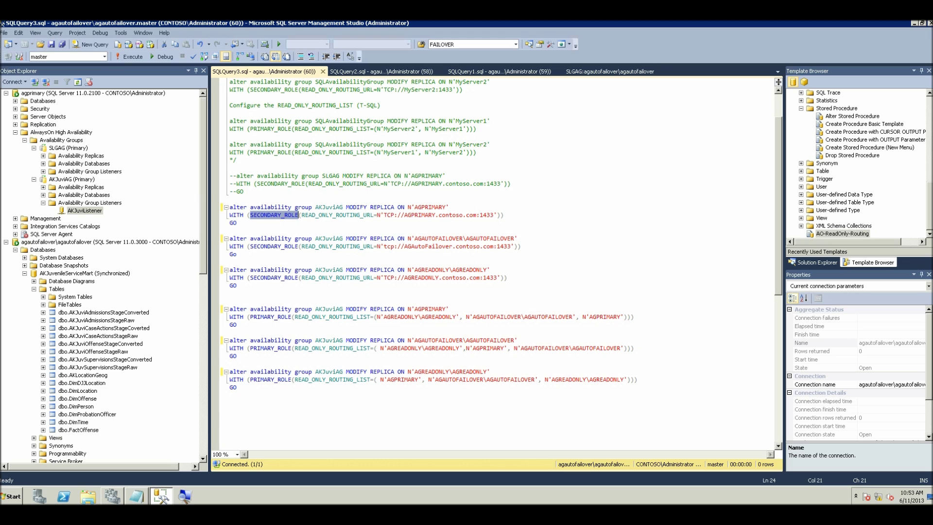
double_click(372, 215)
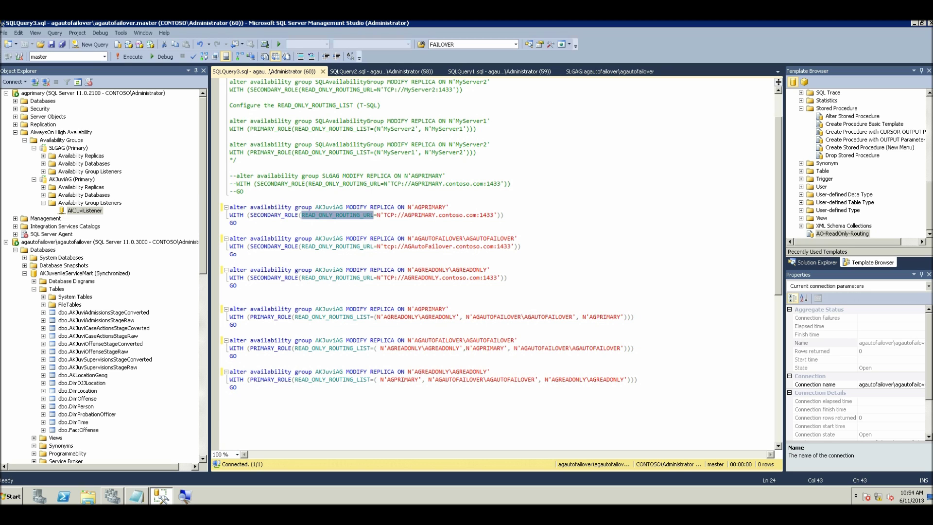
click(230, 230)
Examine the TCP address in the AGPRIMARY routing URL against the replica name it belongs to
drag(384, 215, 494, 215)
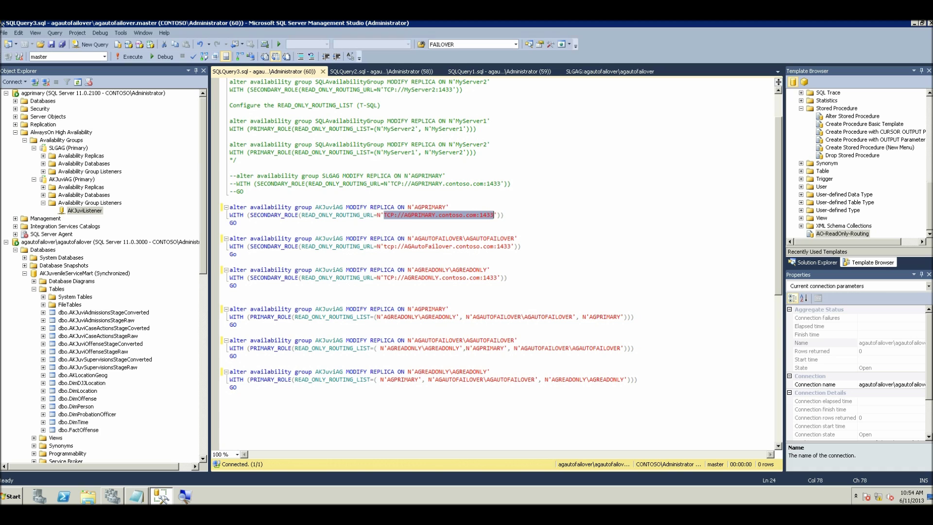
click(503, 215)
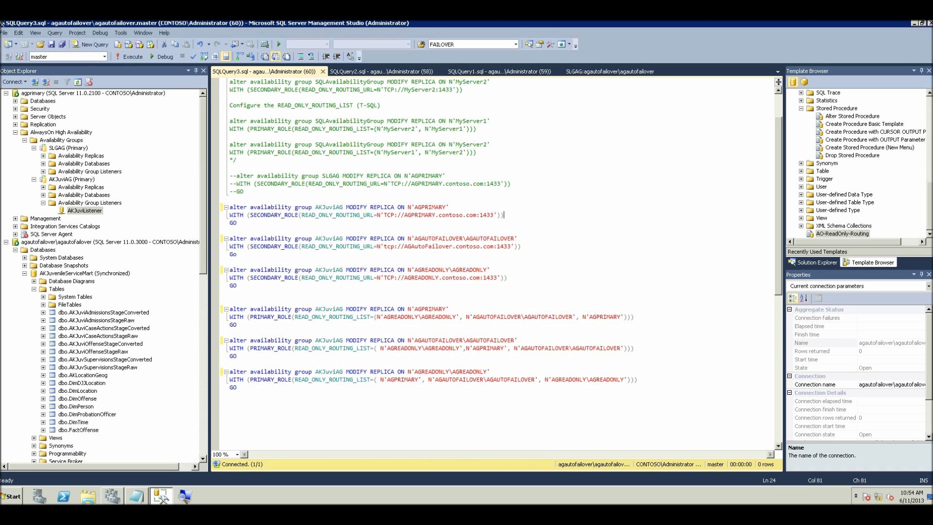
drag(383, 214, 494, 215)
click(503, 214)
double_click(422, 207)
drag(383, 214, 494, 214)
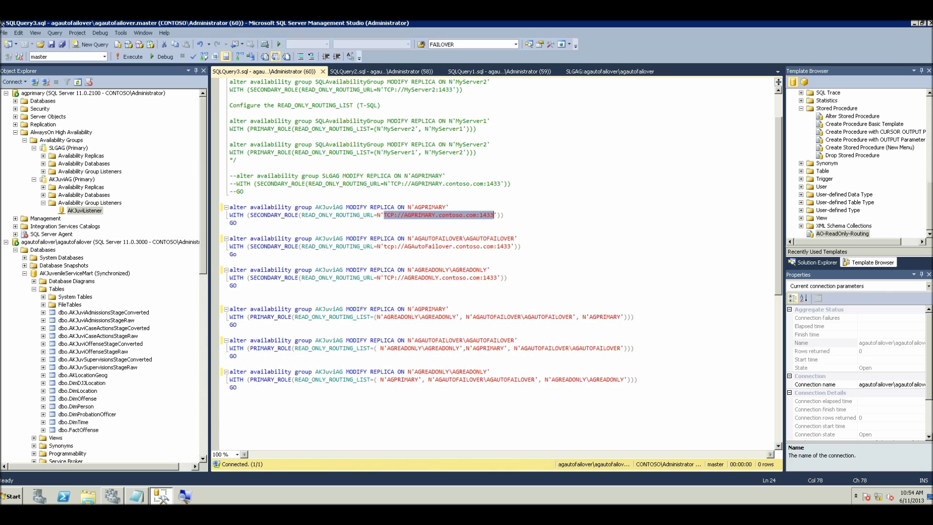
click(503, 215)
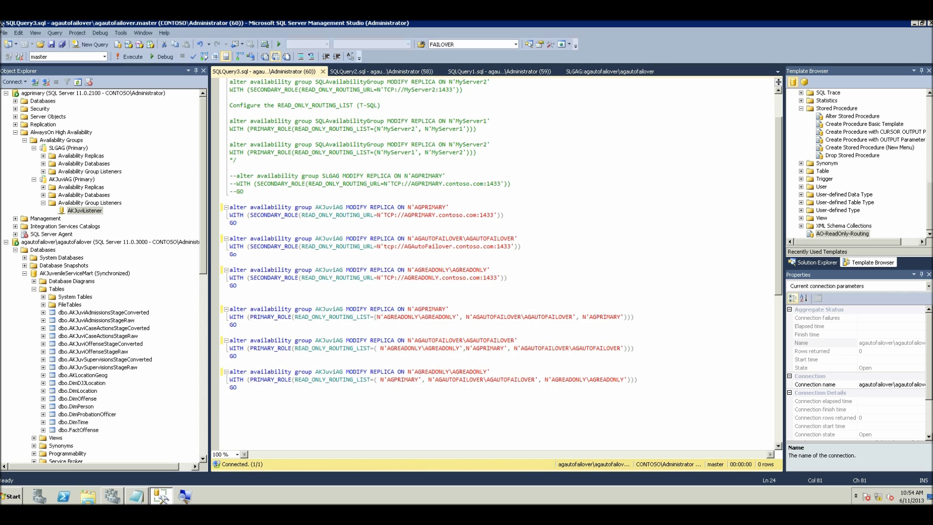
Compare the port numbers and replica names across the AGPRIMARY, AGAUTOFAILOVER and AGREADONLY routing URL statements
double_click(487, 215)
double_click(503, 246)
double_click(490, 277)
double_click(429, 207)
drag(414, 238, 514, 238)
drag(414, 270, 487, 270)
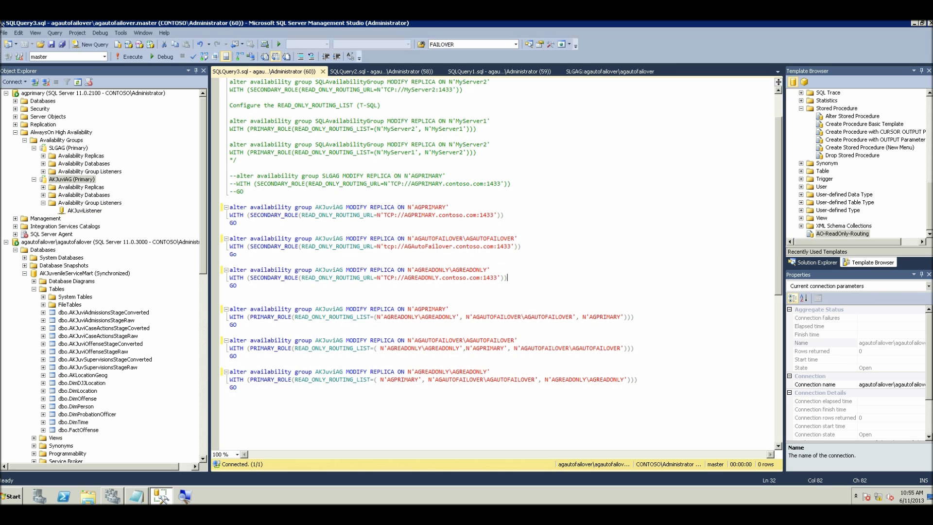
Open the AKJuviAG availability group properties, inspect each replica's endpoint URL, and close them without changes
right_click(73, 179)
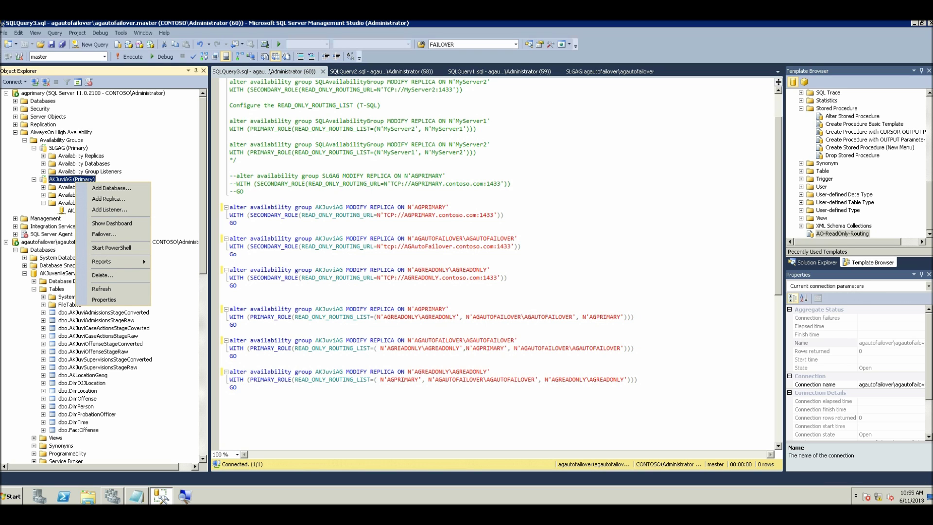
click(104, 300)
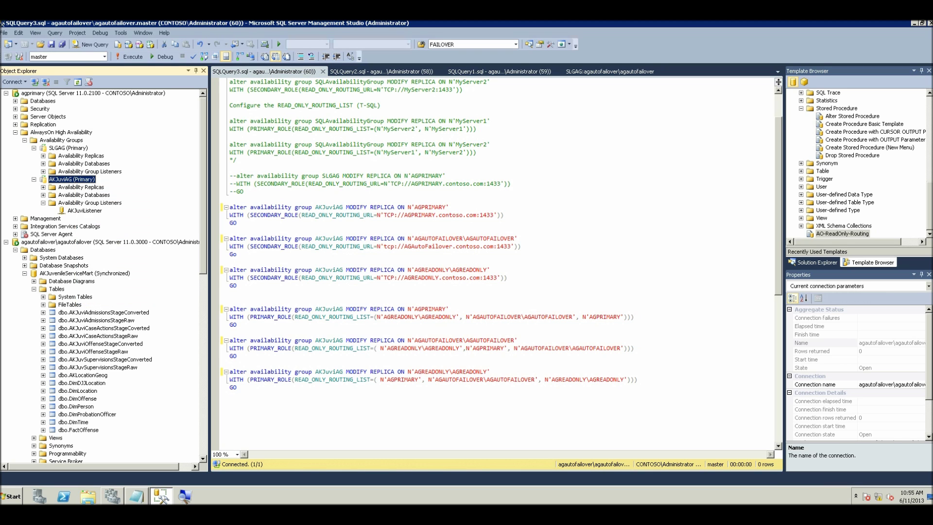
click(612, 313)
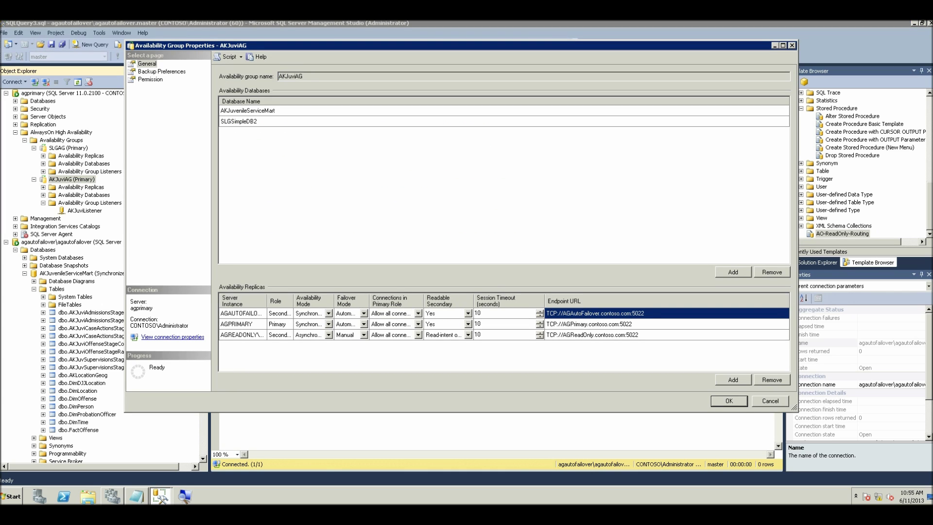
click(612, 324)
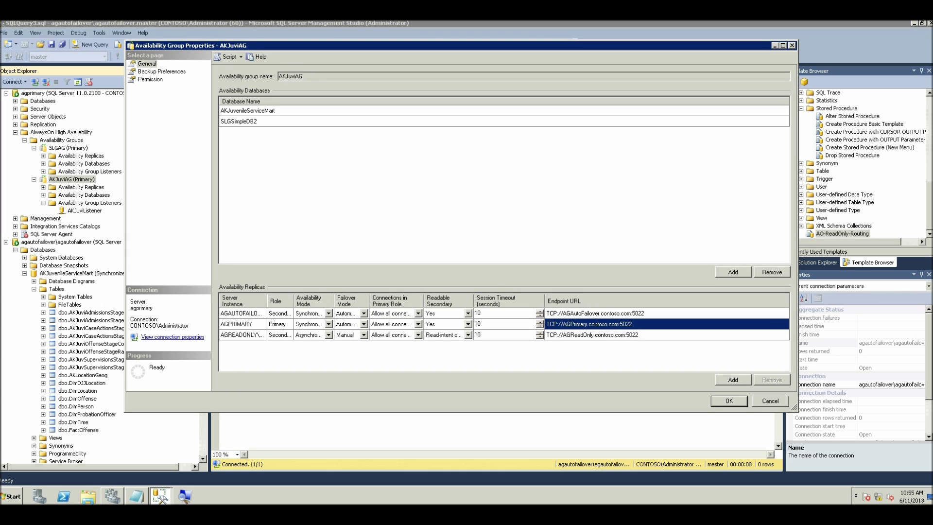
click(612, 335)
click(612, 324)
click(612, 313)
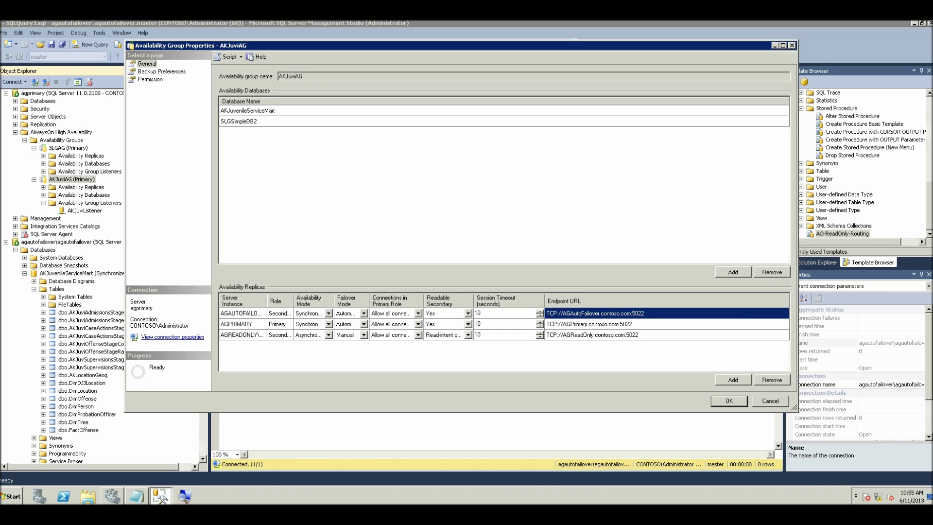
click(612, 324)
click(612, 334)
click(612, 324)
click(612, 313)
click(612, 324)
click(612, 313)
click(589, 324)
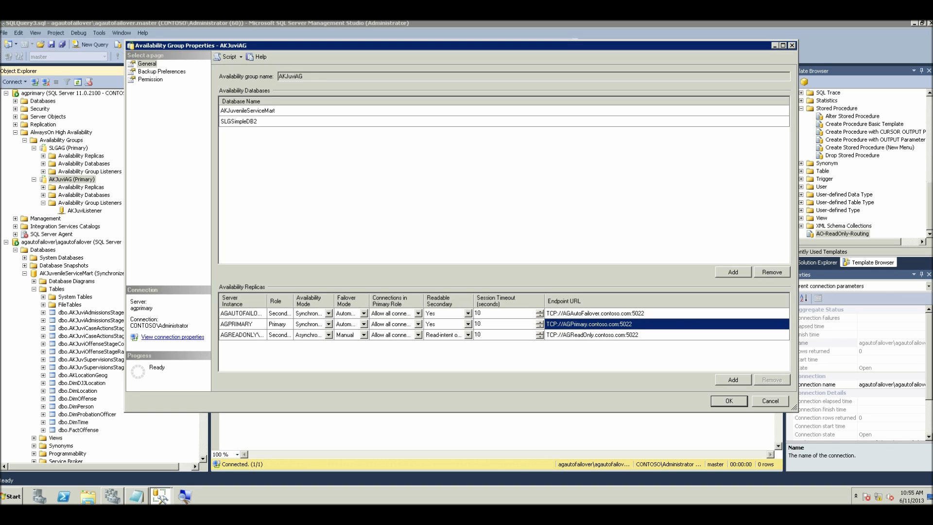
click(592, 334)
click(588, 324)
click(595, 313)
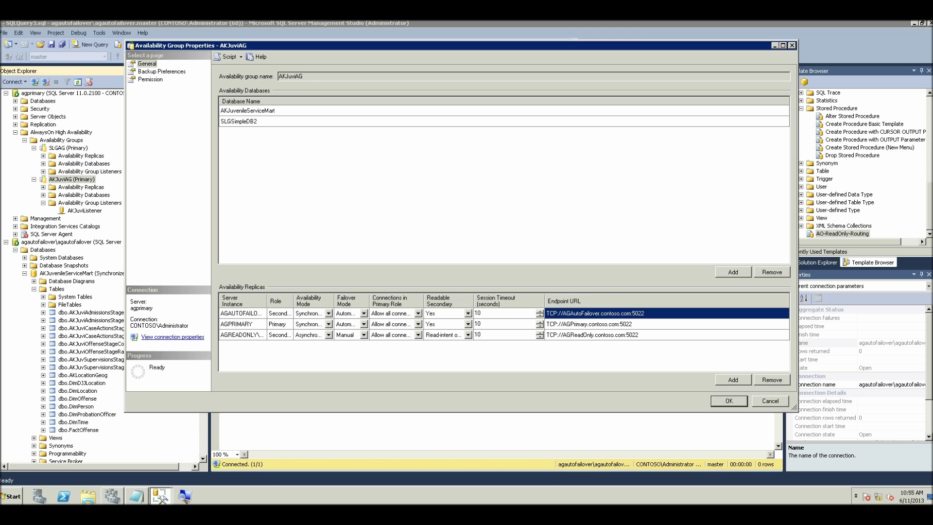
click(770, 401)
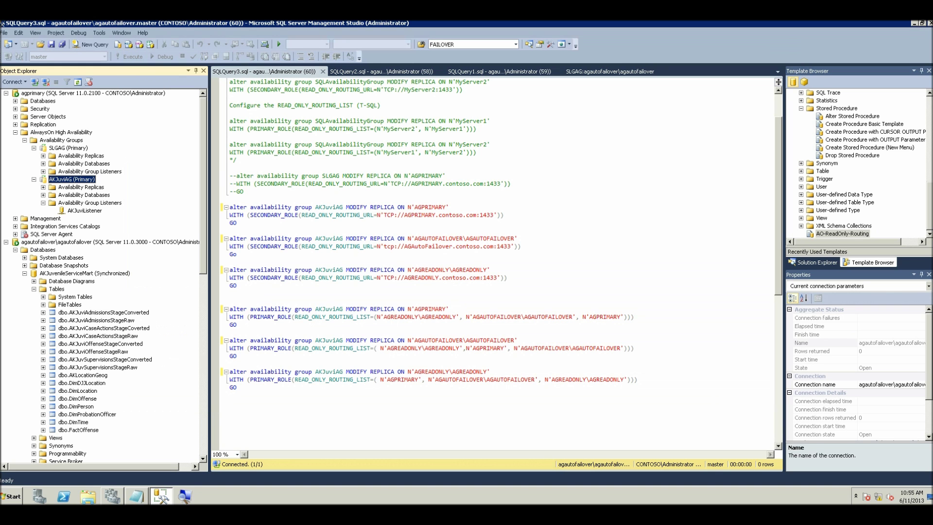
Recheck the ports in the AGPRIMARY and AGAUTOFAILOVER routing URL statements and the AGPRIMARY replica name
drag(237, 255, 230, 238)
click(237, 254)
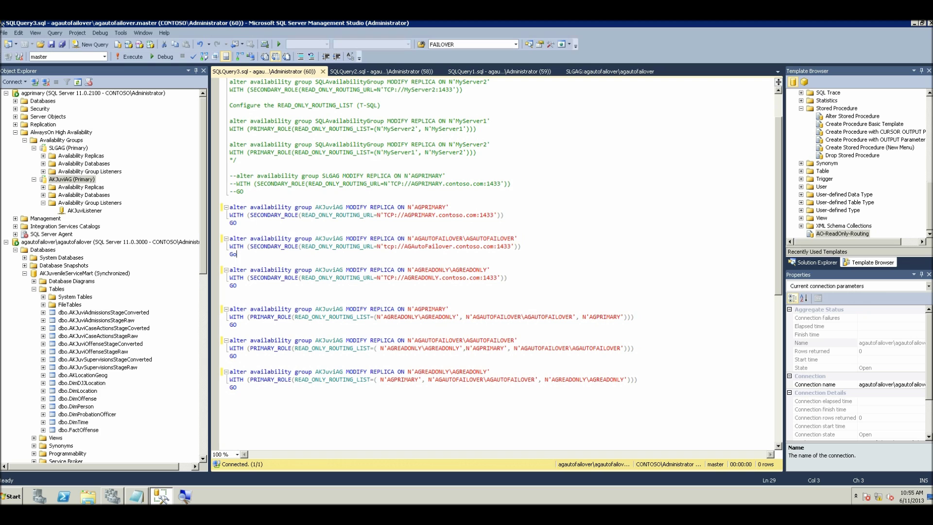
double_click(504, 246)
double_click(486, 215)
double_click(503, 247)
click(237, 286)
double_click(422, 207)
Examine the AGPRIMARY routing list statement, covering its availability group, replica name, PRIMARY_ROLE and READ_ONLY_ROUTING_LIST parts
click(230, 293)
double_click(329, 308)
click(230, 332)
double_click(329, 309)
click(230, 332)
double_click(430, 309)
double_click(271, 317)
click(237, 324)
double_click(332, 316)
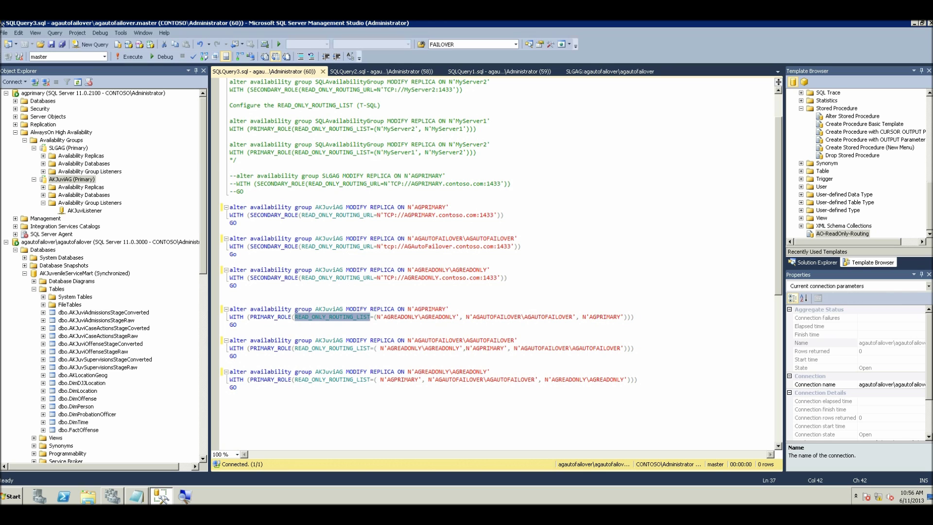
click(230, 332)
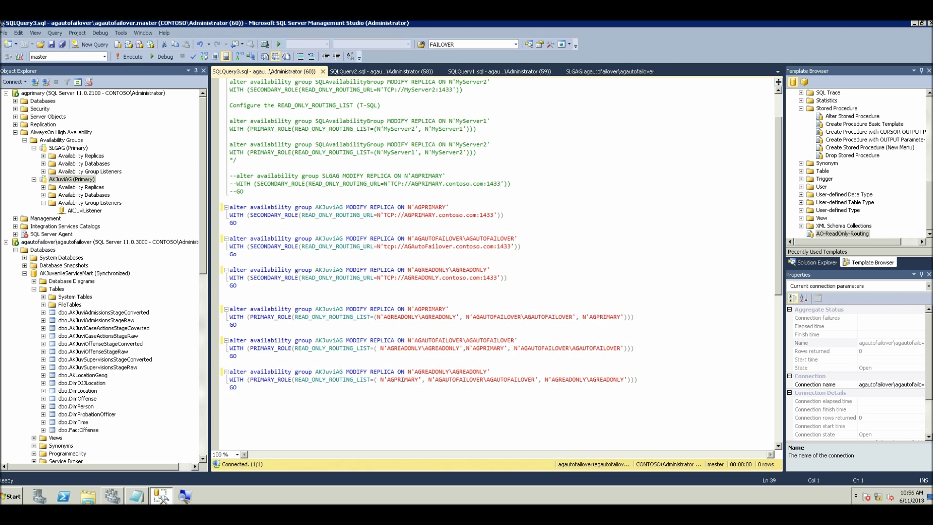
double_click(329, 308)
click(230, 333)
double_click(430, 308)
click(230, 332)
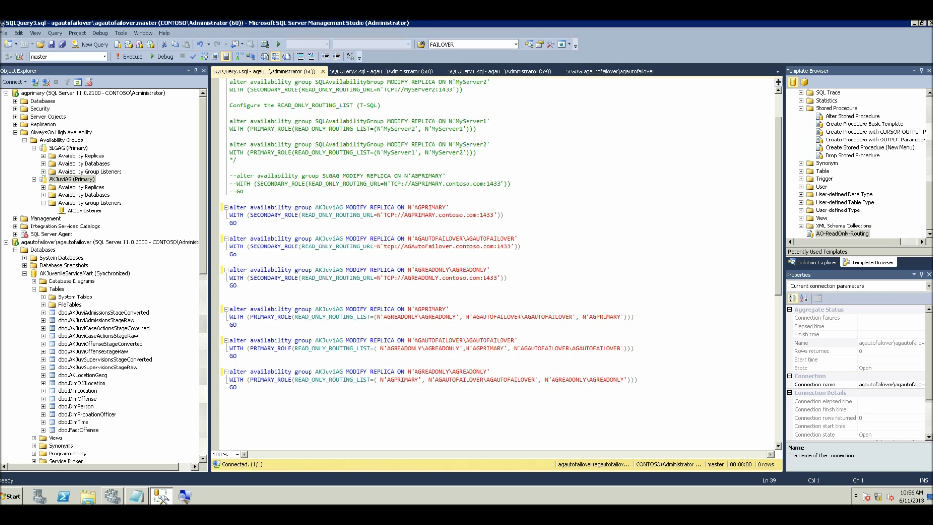